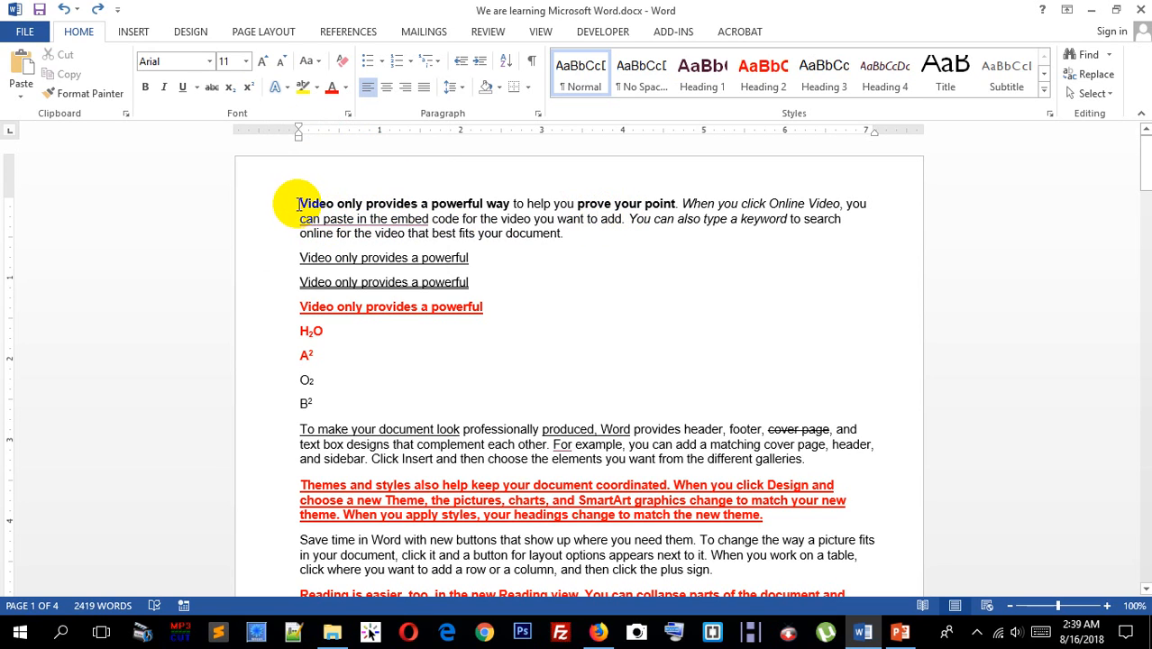
# - Insert three blank lines above the first paragraph and enter the person's name in capitals on the first line
pyautogui.click(311, 205)
pyautogui.press('Return')
pyautogui.press('Return')
pyautogui.press('Return')
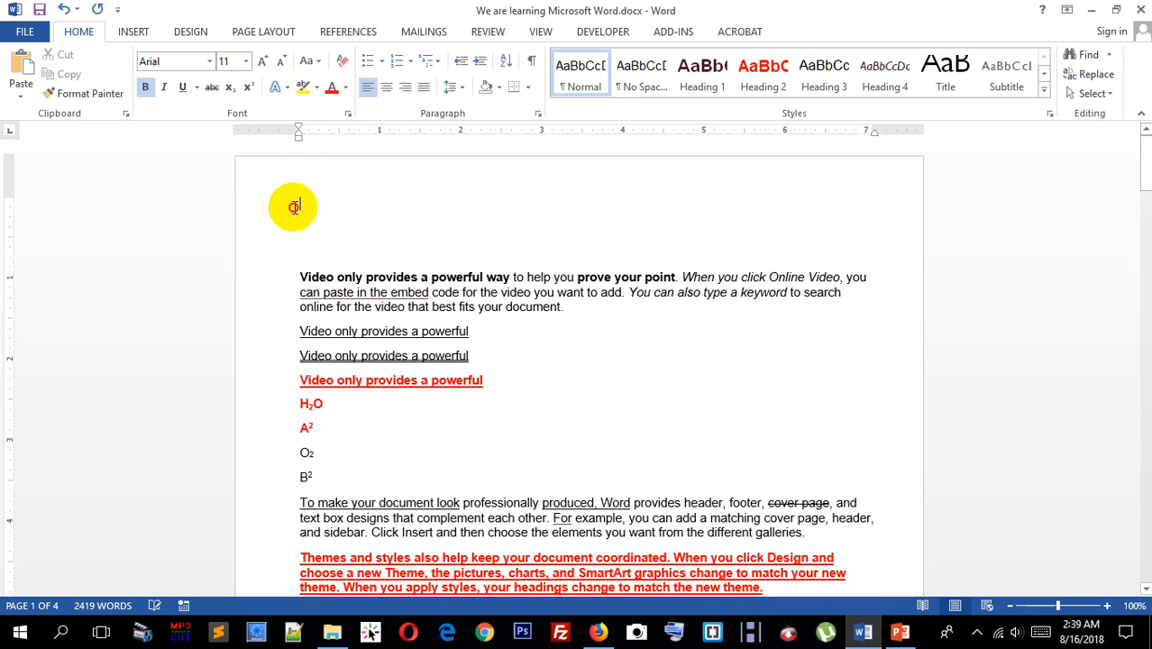
pyautogui.click(300, 202)
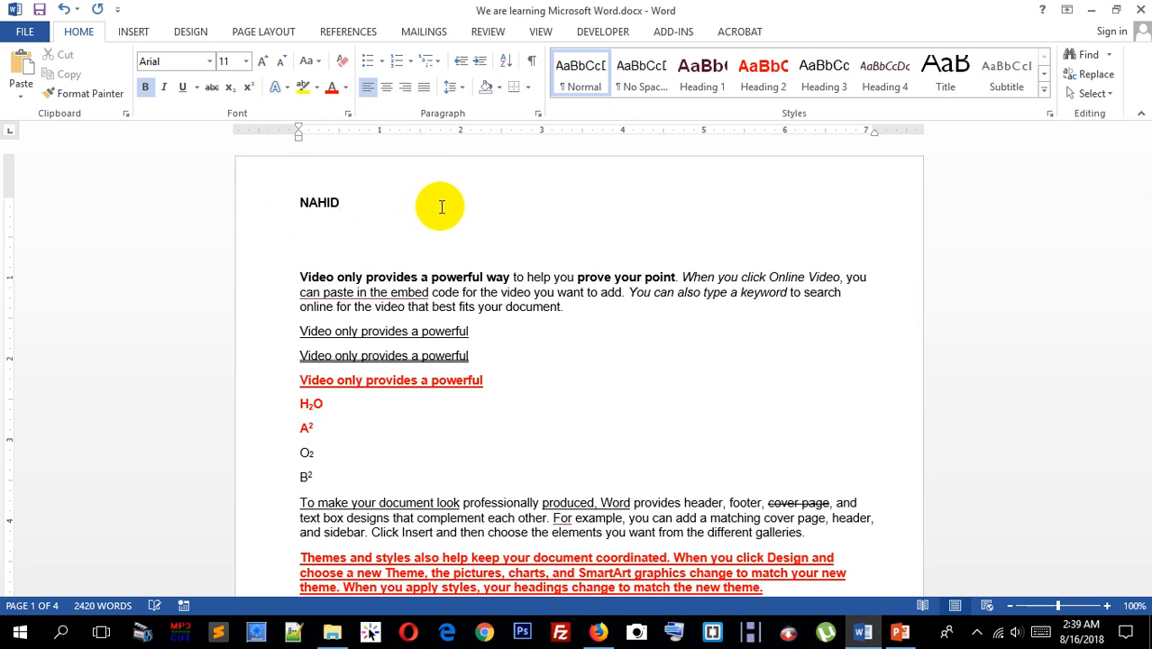
# - Select the name on the first line and enlarge its font size to 80 pt
pyautogui.click(239, 202)
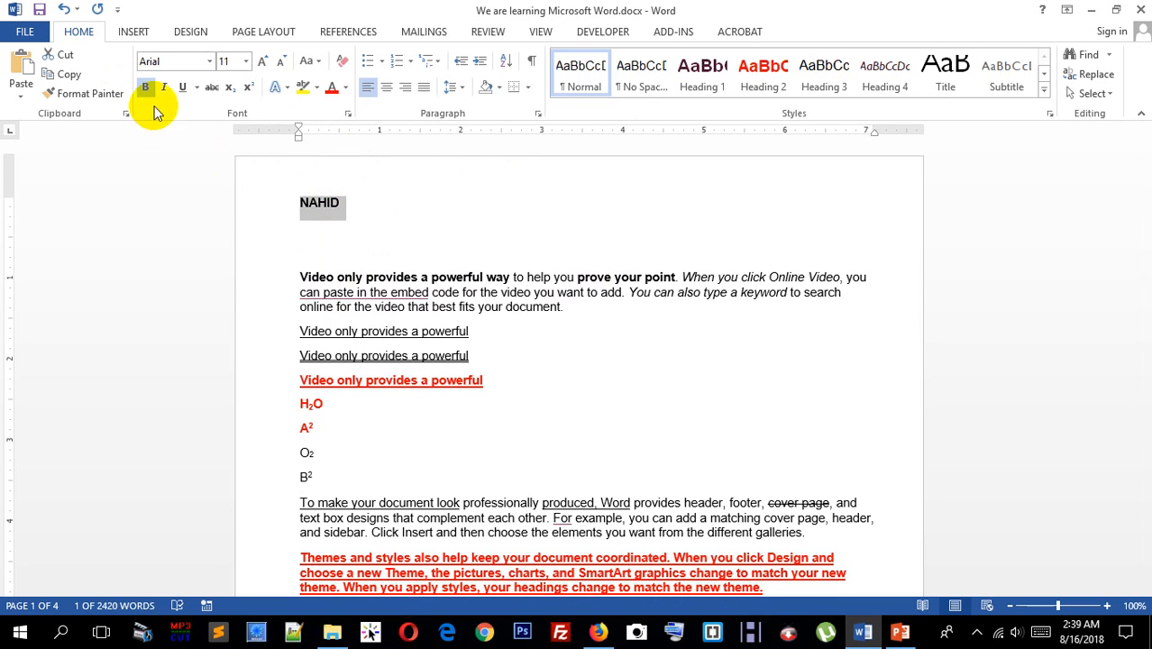
pyautogui.click(264, 61)
pyautogui.click(264, 61)
pyautogui.click(264, 61)
pyautogui.click(264, 61)
pyautogui.click(264, 61)
pyautogui.click(264, 61)
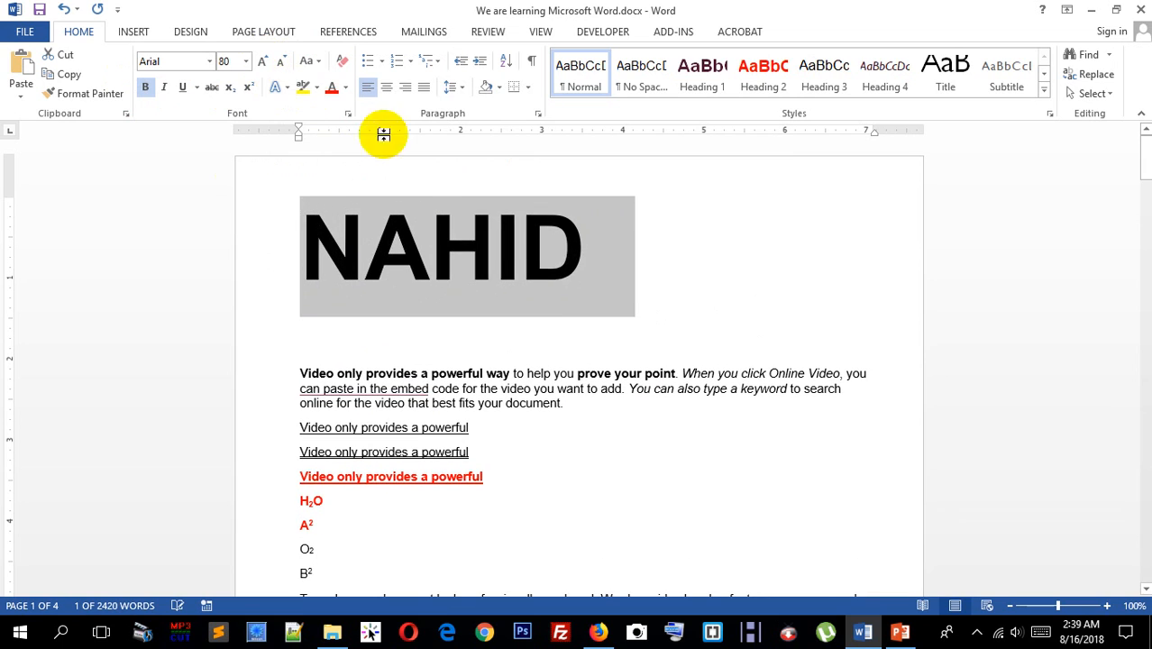
# - Apply the preset text effect with black fill and a hard grey shadow to the large name heading
pyautogui.click(503, 248)
pyautogui.moveTo(346, 252); pyautogui.dragTo(617, 239)
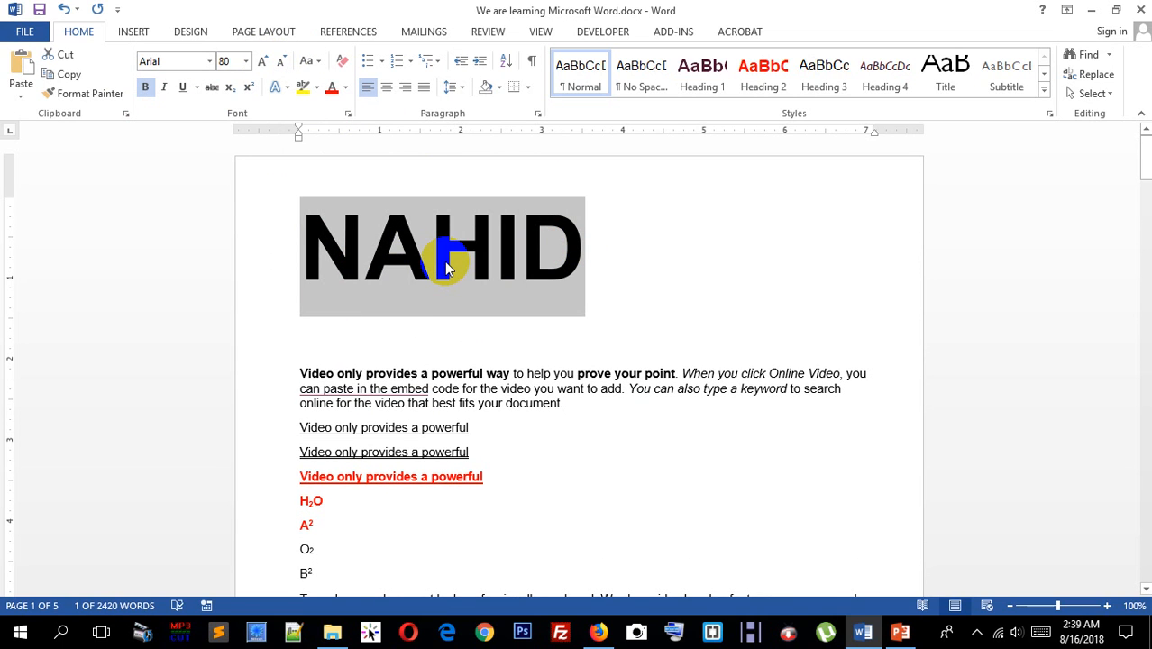
pyautogui.click(277, 86)
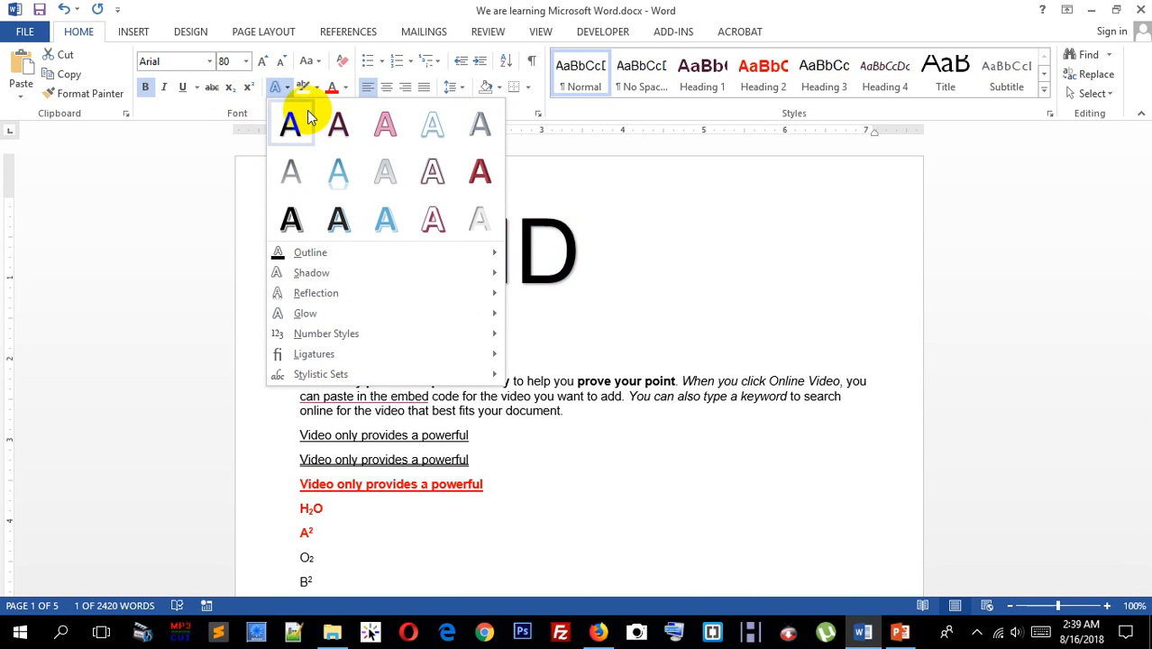
pyautogui.click(287, 87)
pyautogui.click(287, 88)
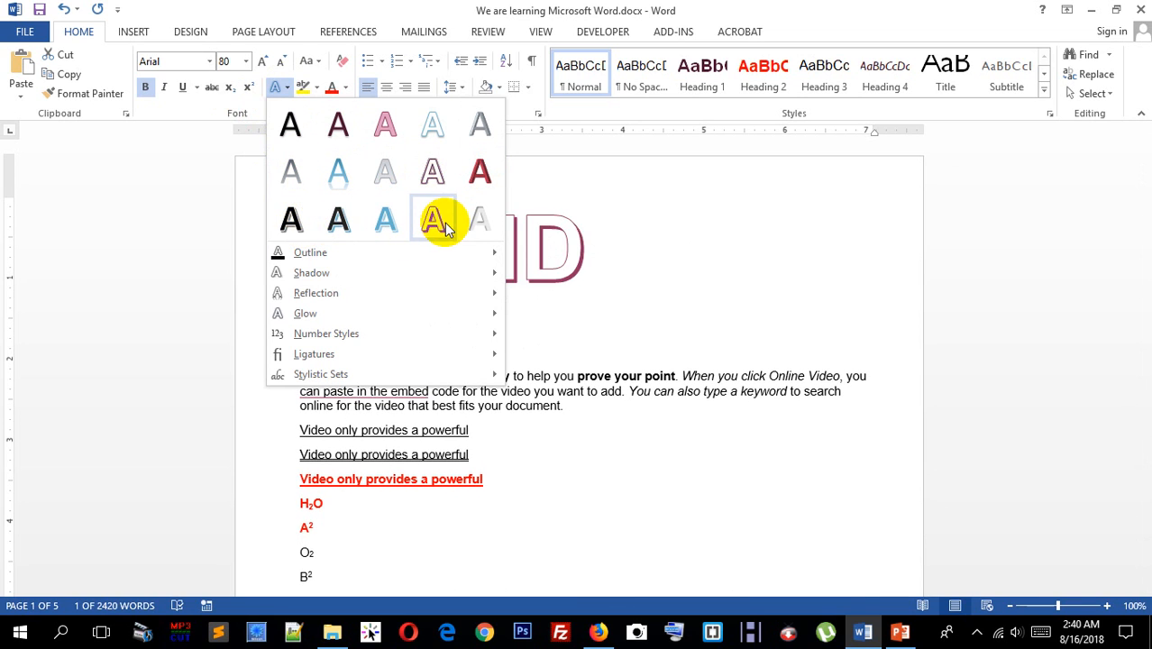
pyautogui.click(287, 223)
pyautogui.click(542, 265)
pyautogui.click(446, 413)
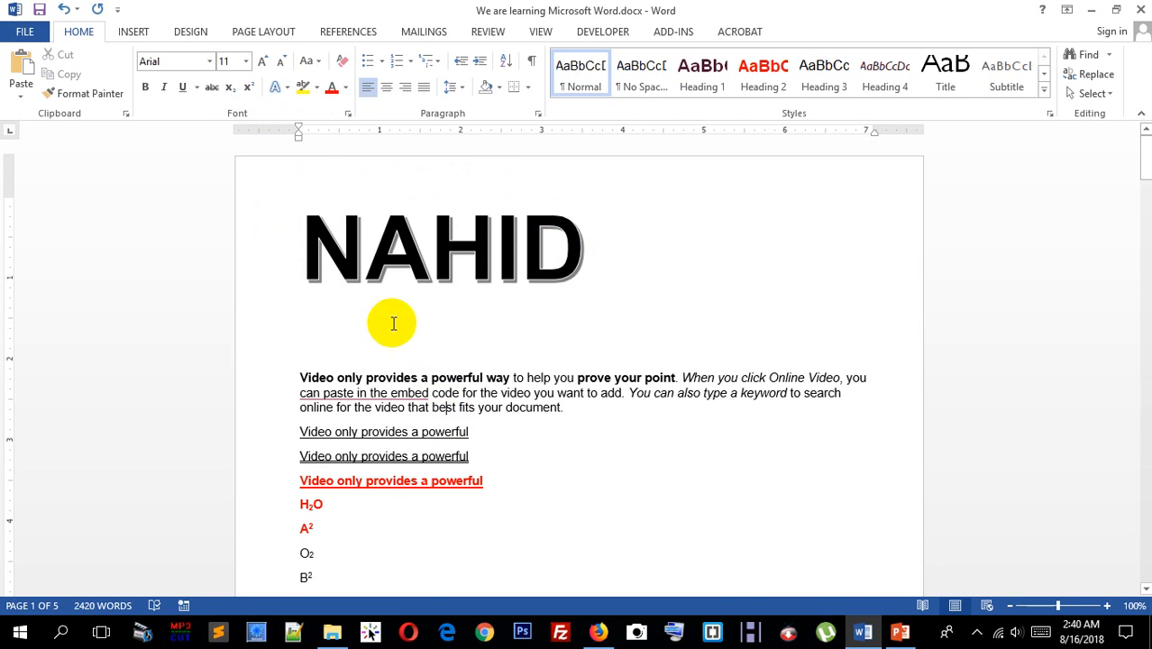
# - Give the letters of the name heading a yellow outline from the standard colors
pyautogui.moveTo(328, 268); pyautogui.dragTo(586, 245)
pyautogui.click(280, 87)
pyautogui.moveTo(333, 255)
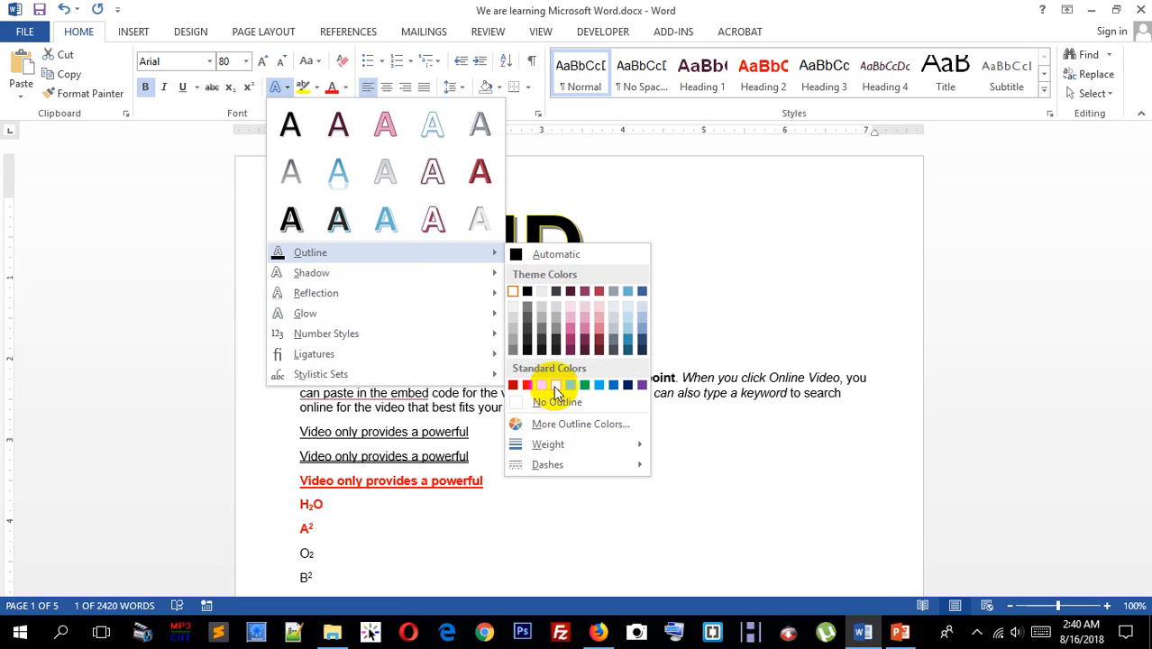
pyautogui.click(556, 386)
pyautogui.click(423, 257)
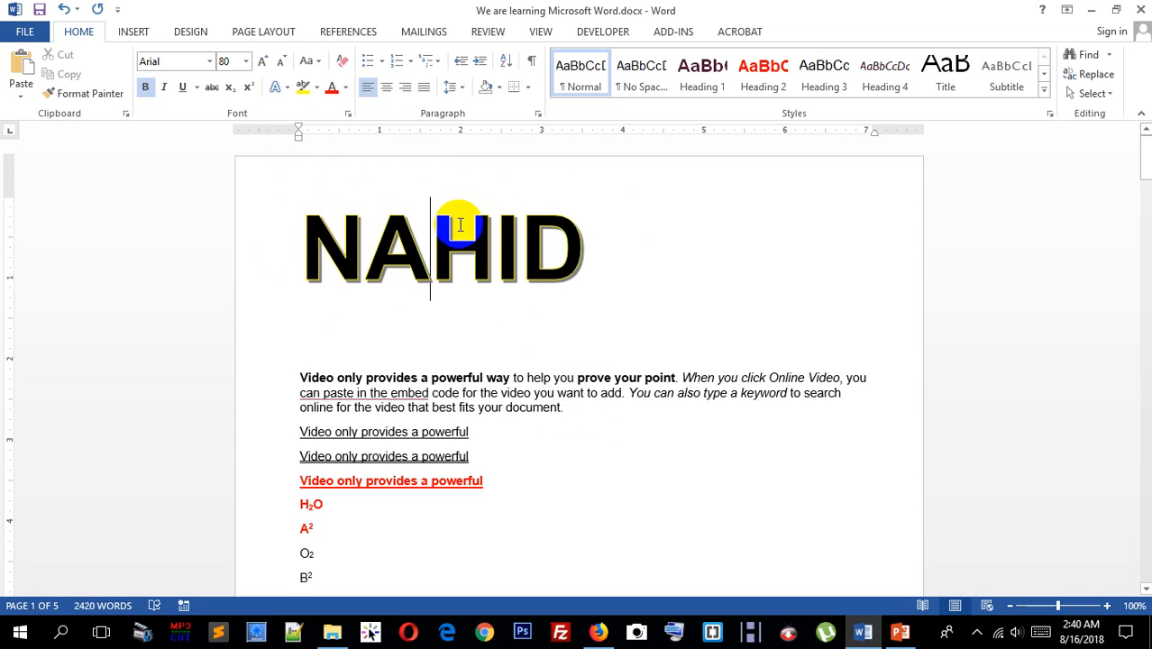
# - Apply the perspective shadow that slants toward the upper right to the name heading
pyautogui.moveTo(305, 236); pyautogui.dragTo(575, 234)
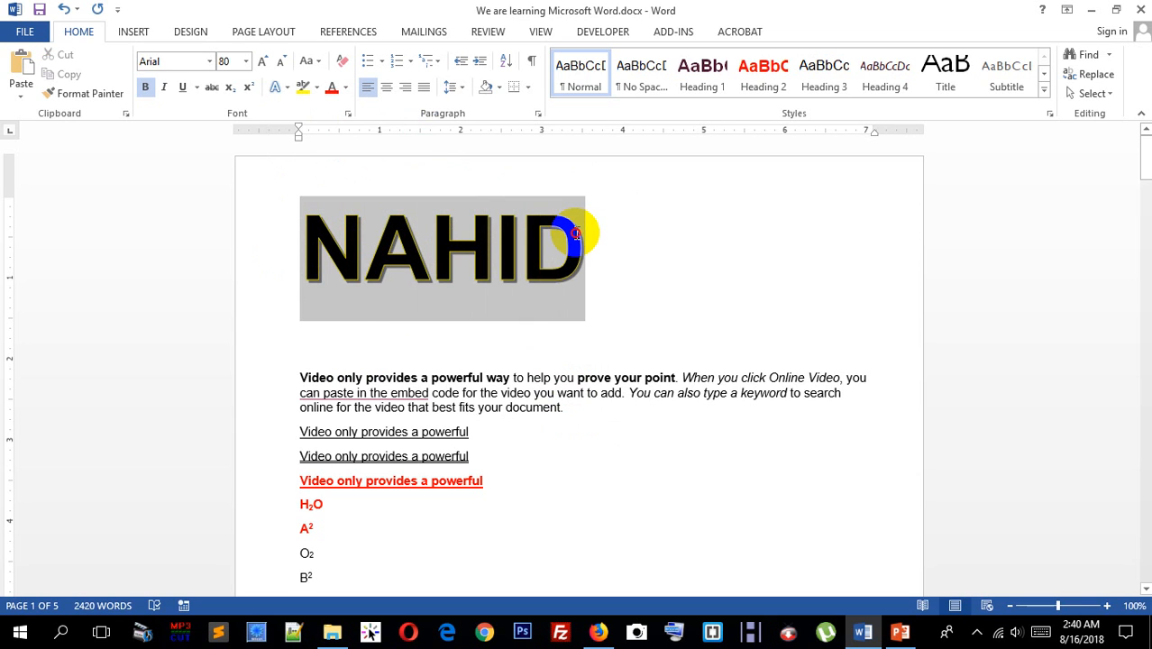
pyautogui.click(283, 88)
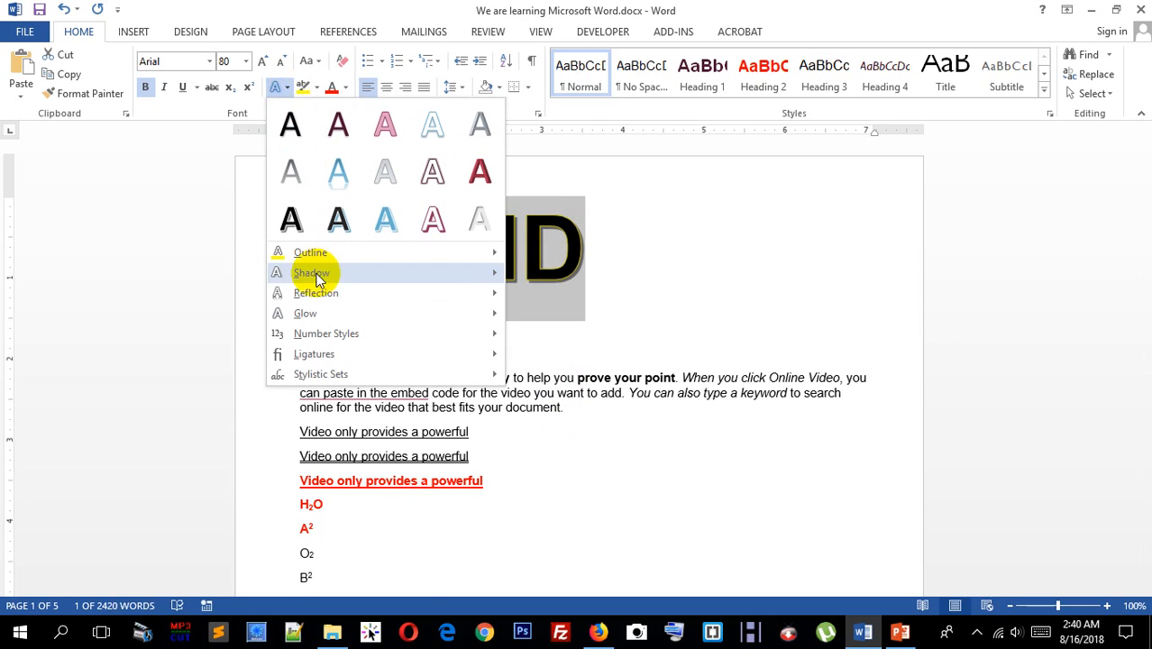
pyautogui.moveTo(318, 279)
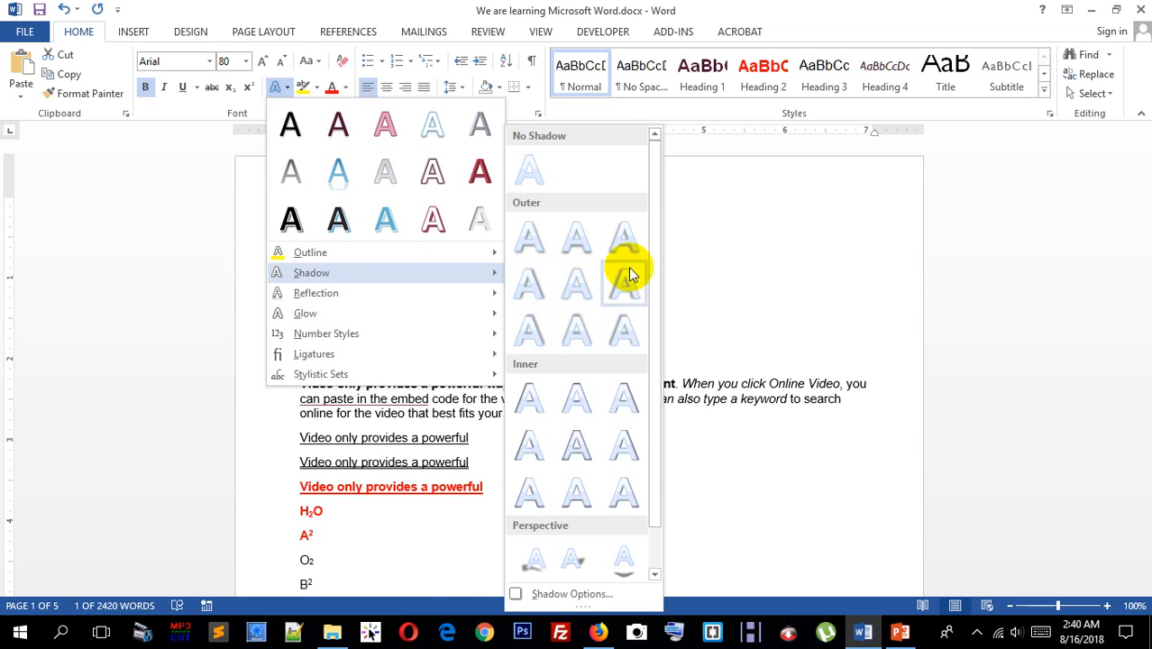
pyautogui.scroll(-1, 617, 468)
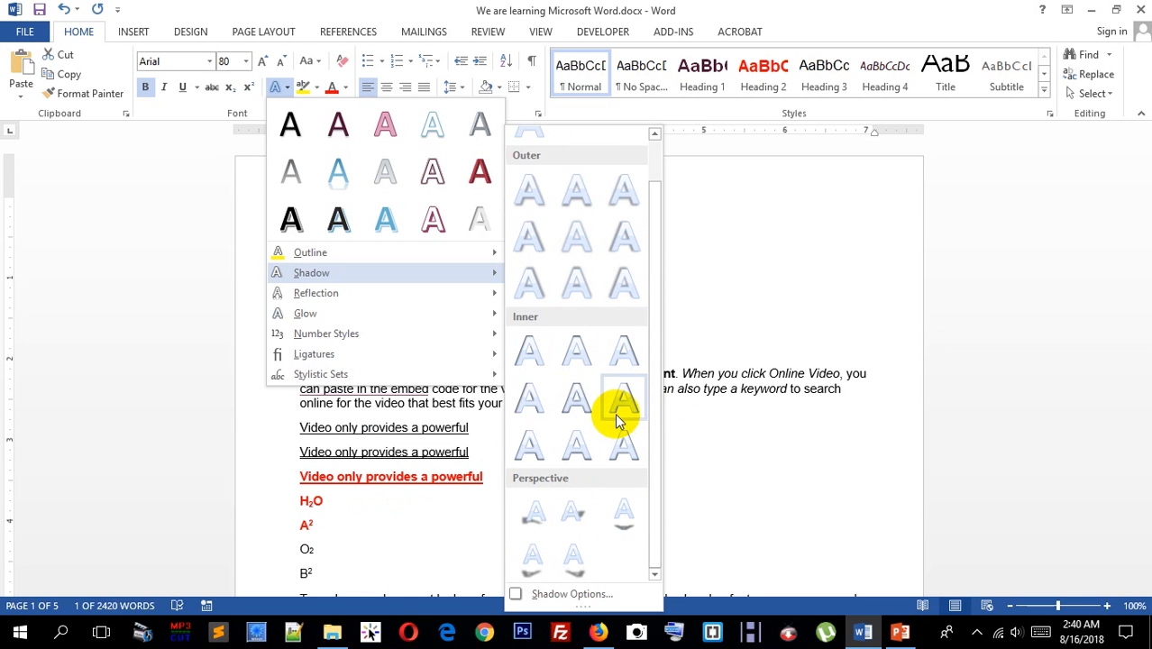
pyautogui.click(575, 512)
pyautogui.click(586, 280)
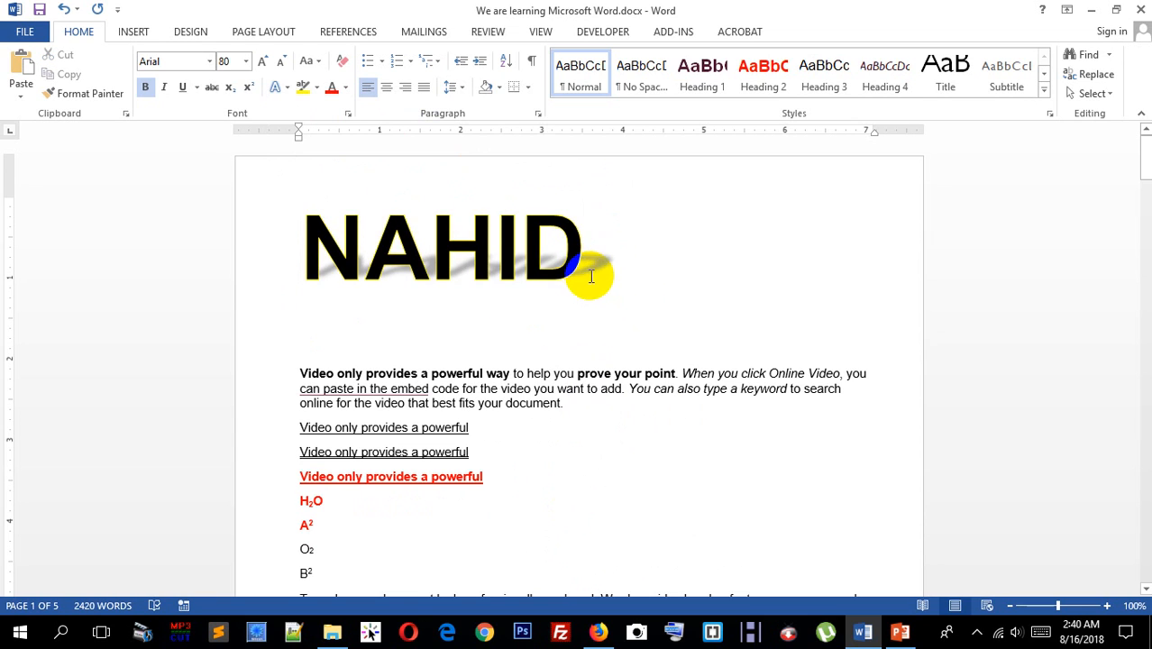
# - Apply the outer shadow offset straight downward to the name heading
pyautogui.moveTo(339, 258); pyautogui.dragTo(620, 251)
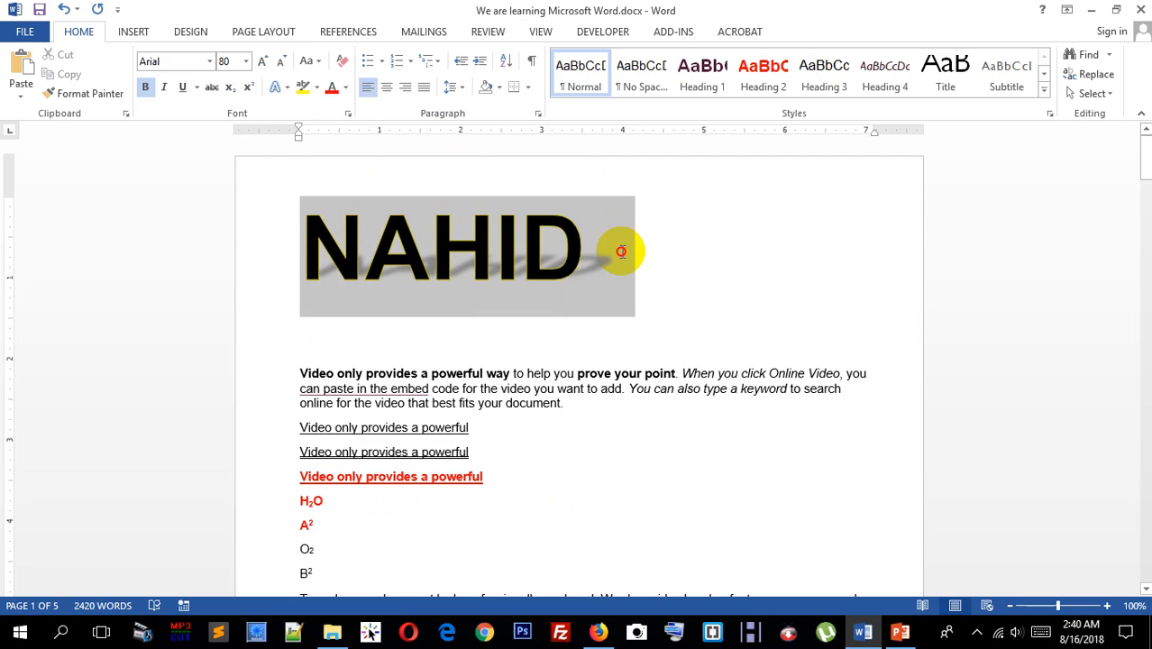
pyautogui.click(281, 87)
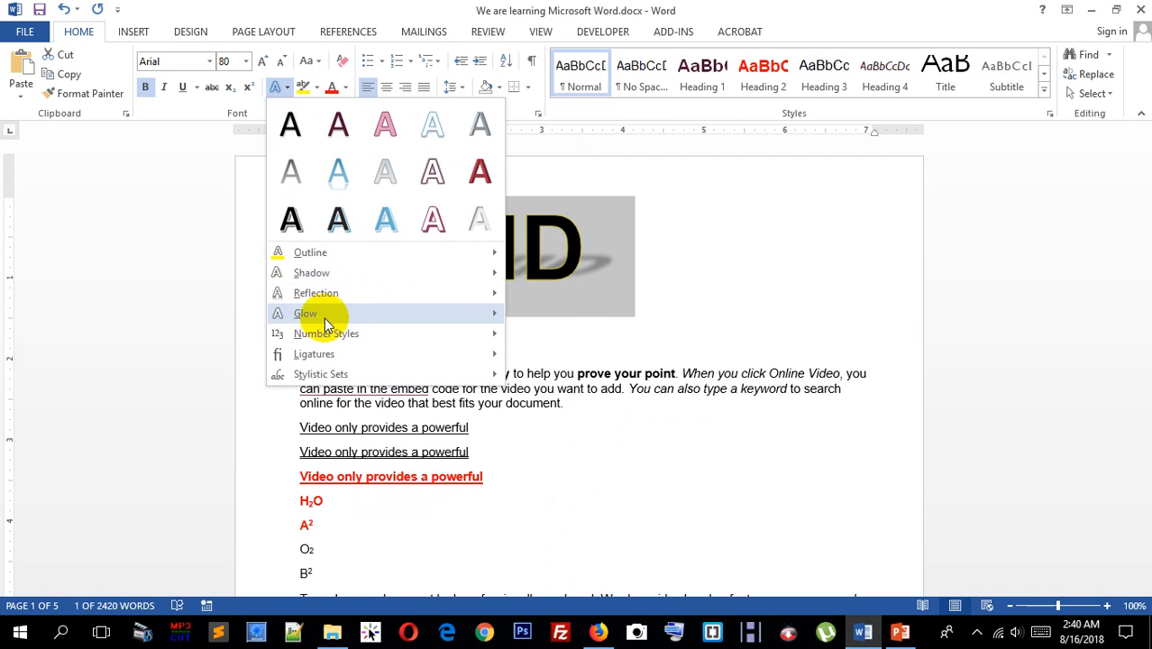
pyautogui.moveTo(424, 272)
pyautogui.scroll(-1, 580, 464)
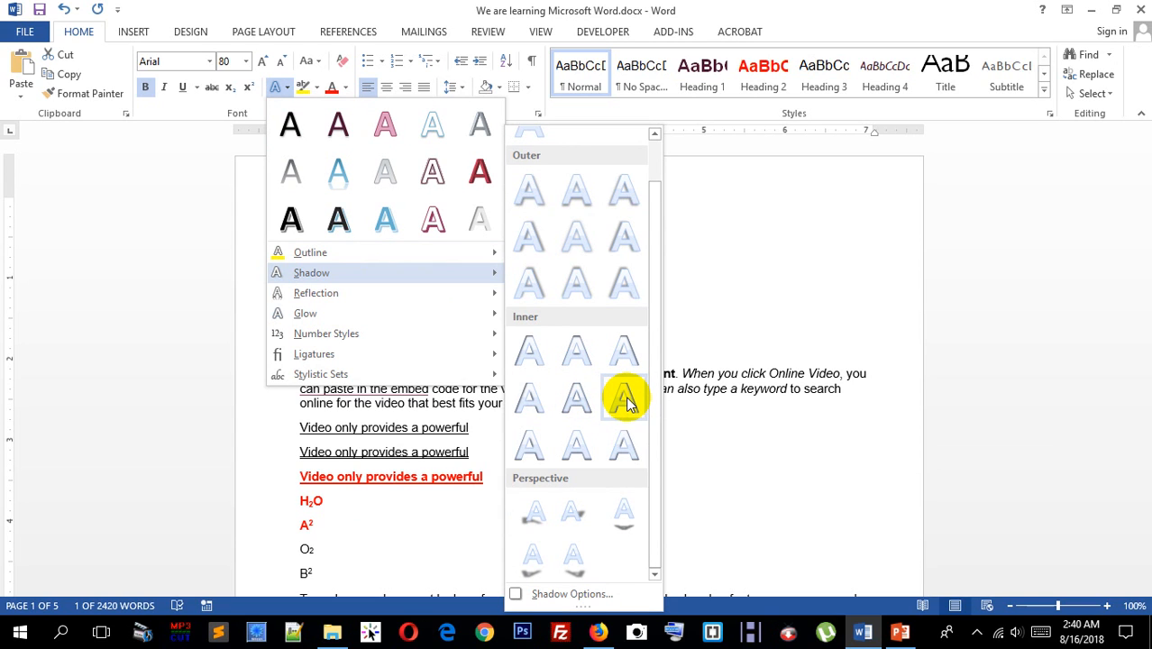
pyautogui.click(576, 200)
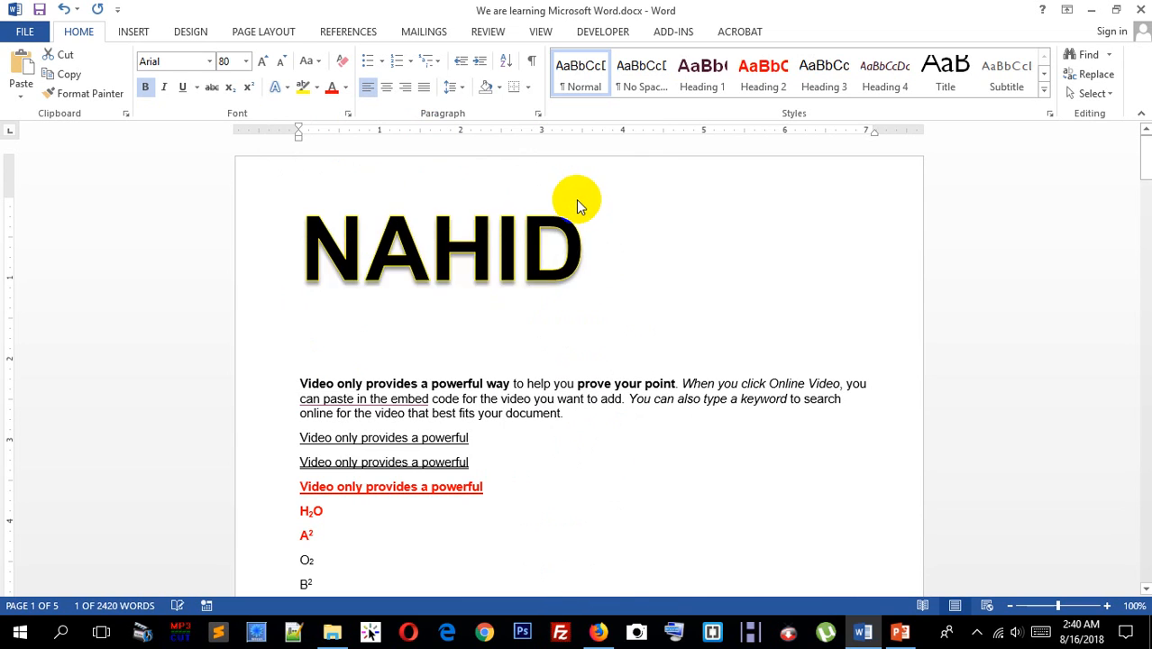
pyautogui.click(697, 277)
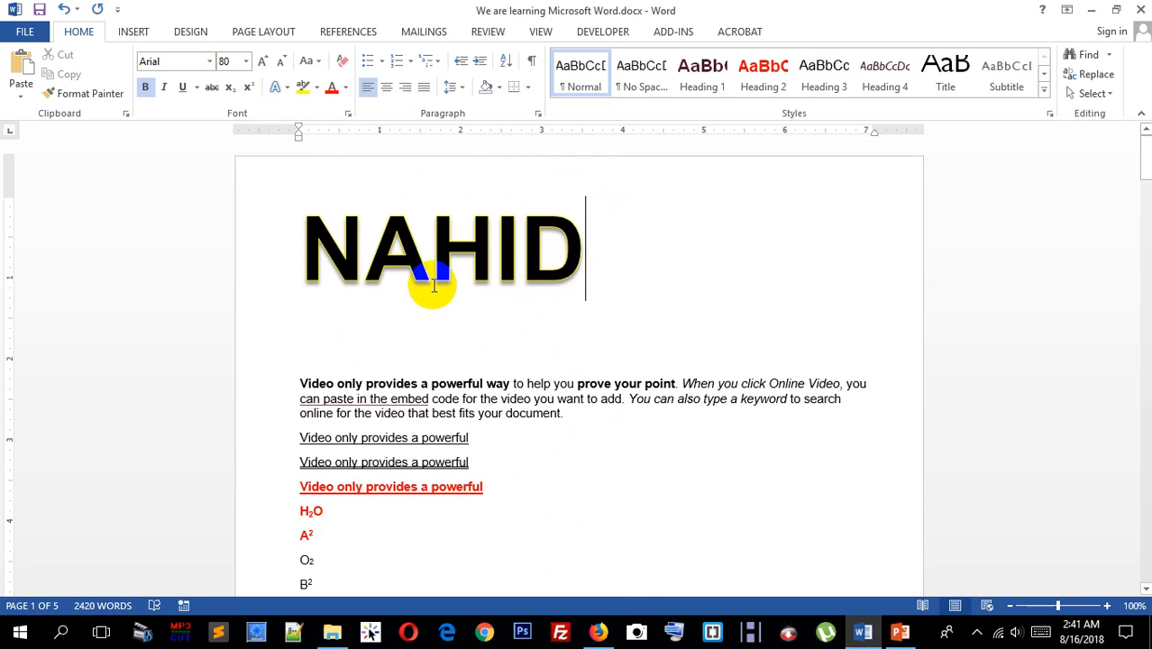
# - Add a full-height reflection with a small offset below the name heading
pyautogui.moveTo(298, 249); pyautogui.dragTo(548, 250)
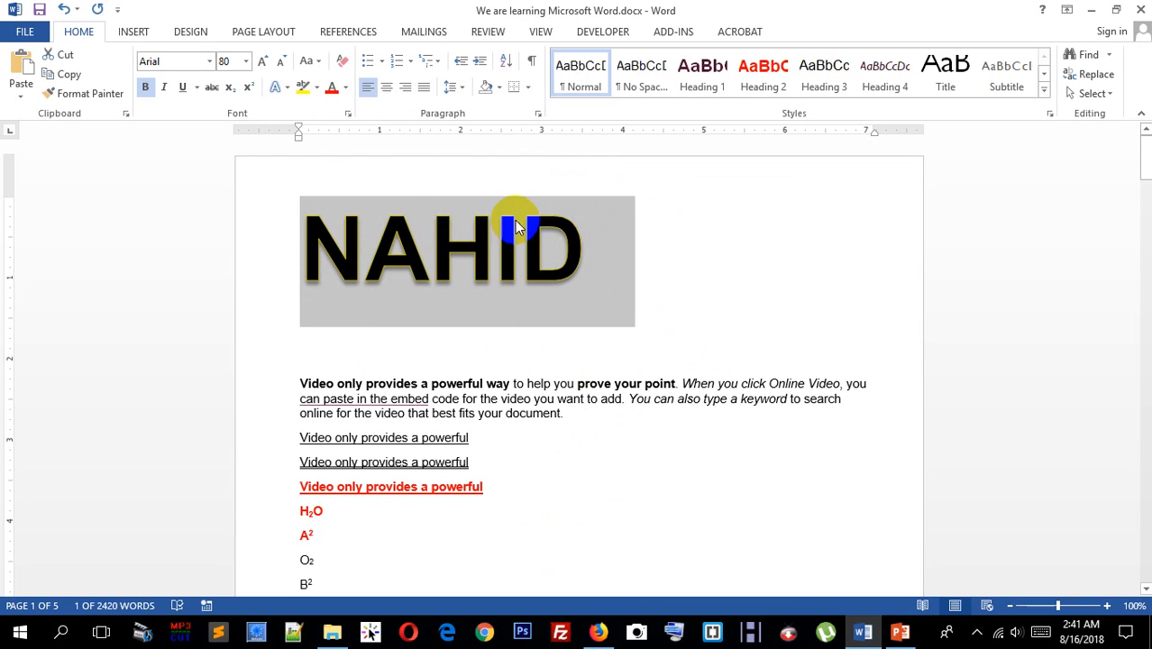
pyautogui.click(281, 86)
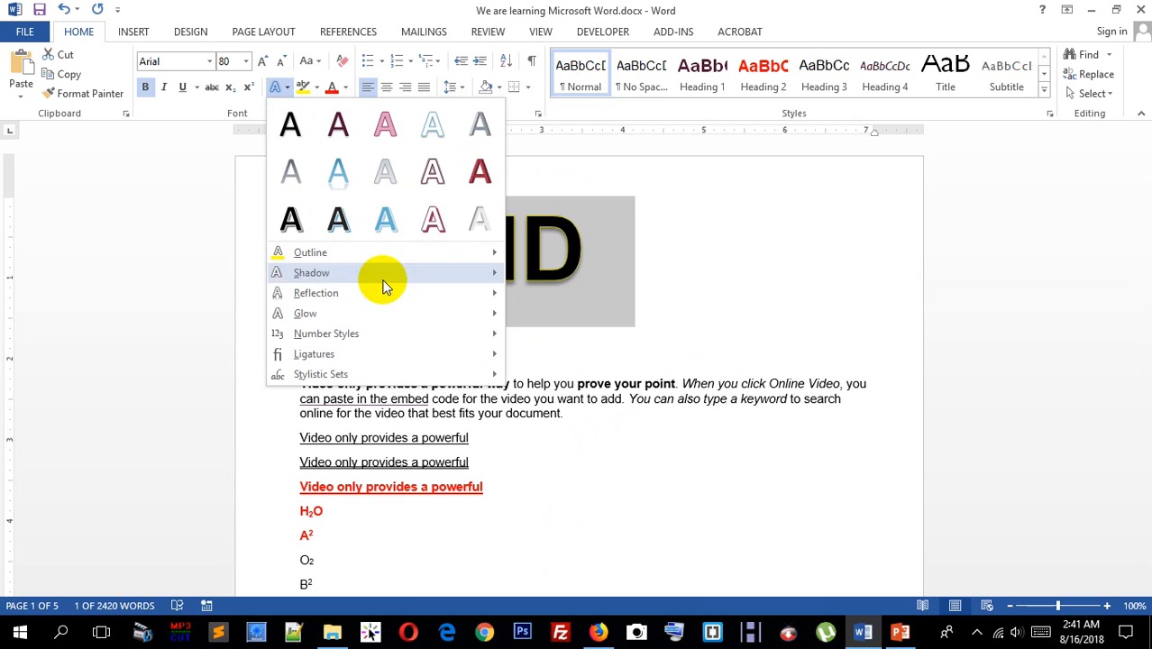
pyautogui.moveTo(325, 300)
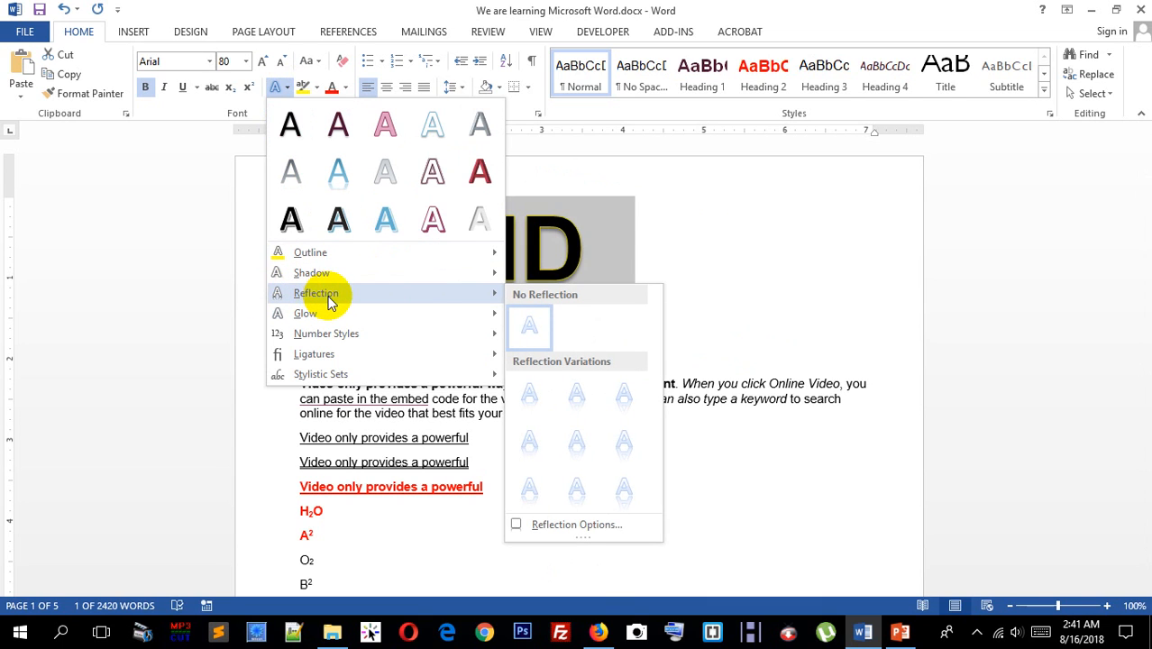
pyautogui.click(630, 448)
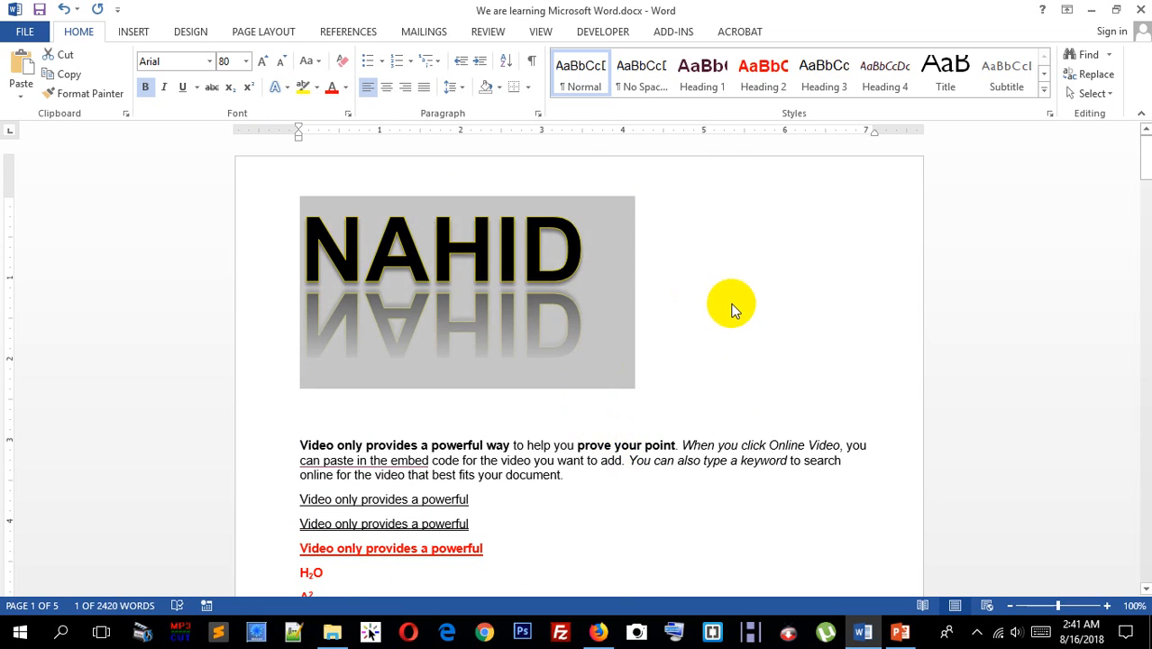
pyautogui.click(730, 306)
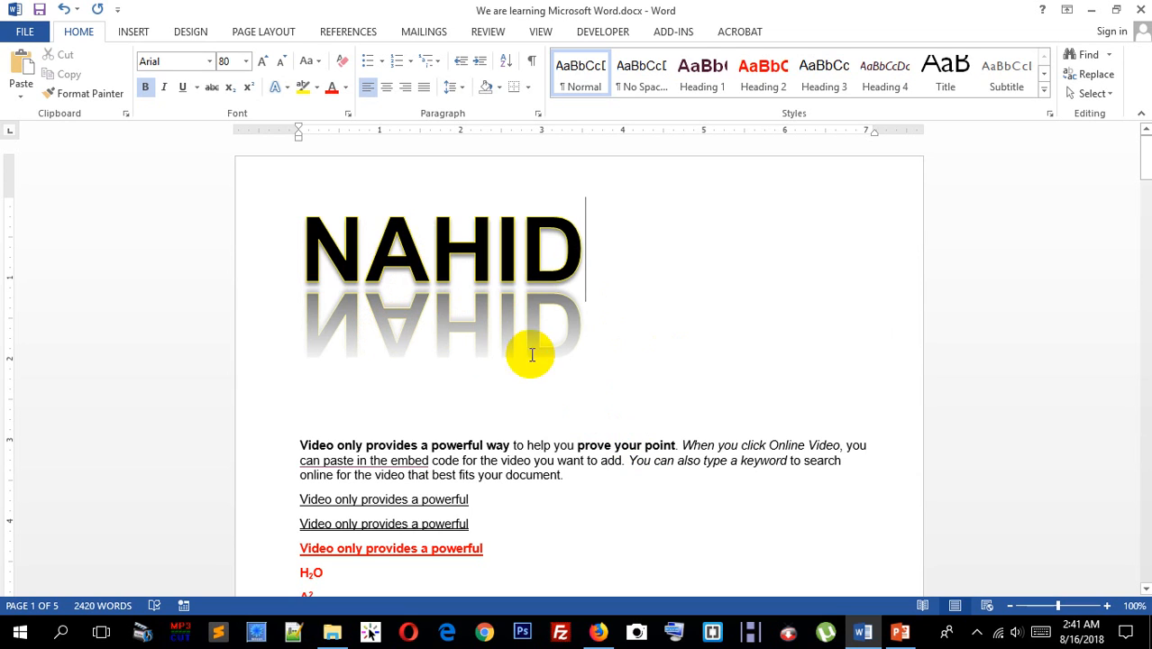
# - Add a dark grey glow around the name heading, using a shade from the theme colors
pyautogui.click(285, 92)
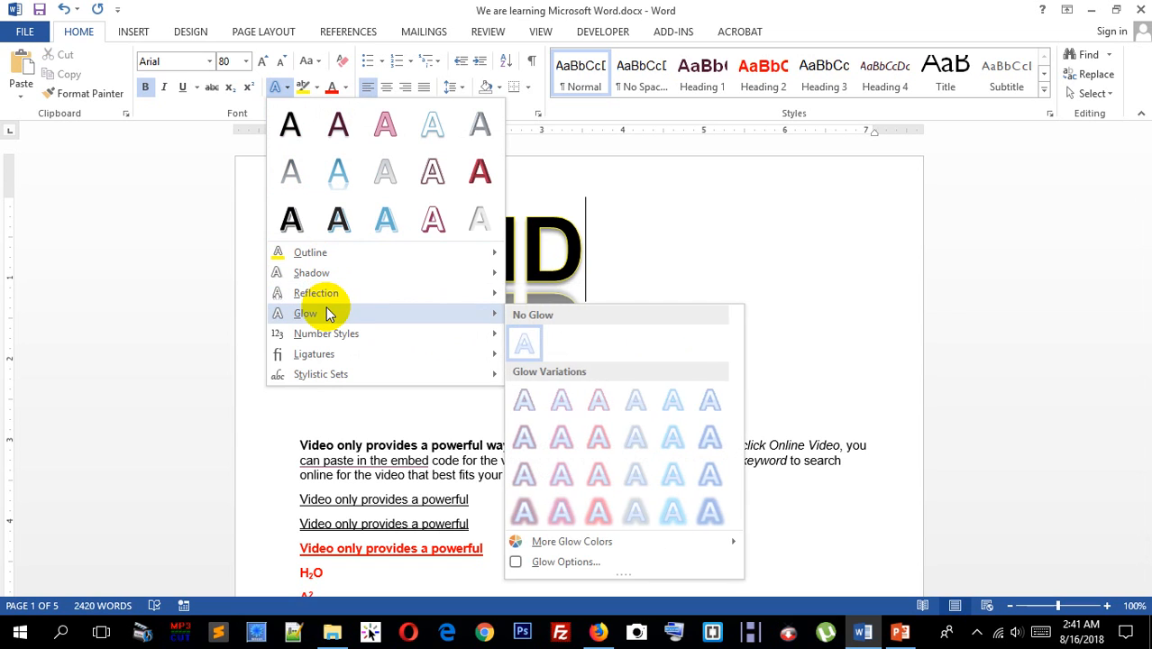
pyautogui.click(578, 239)
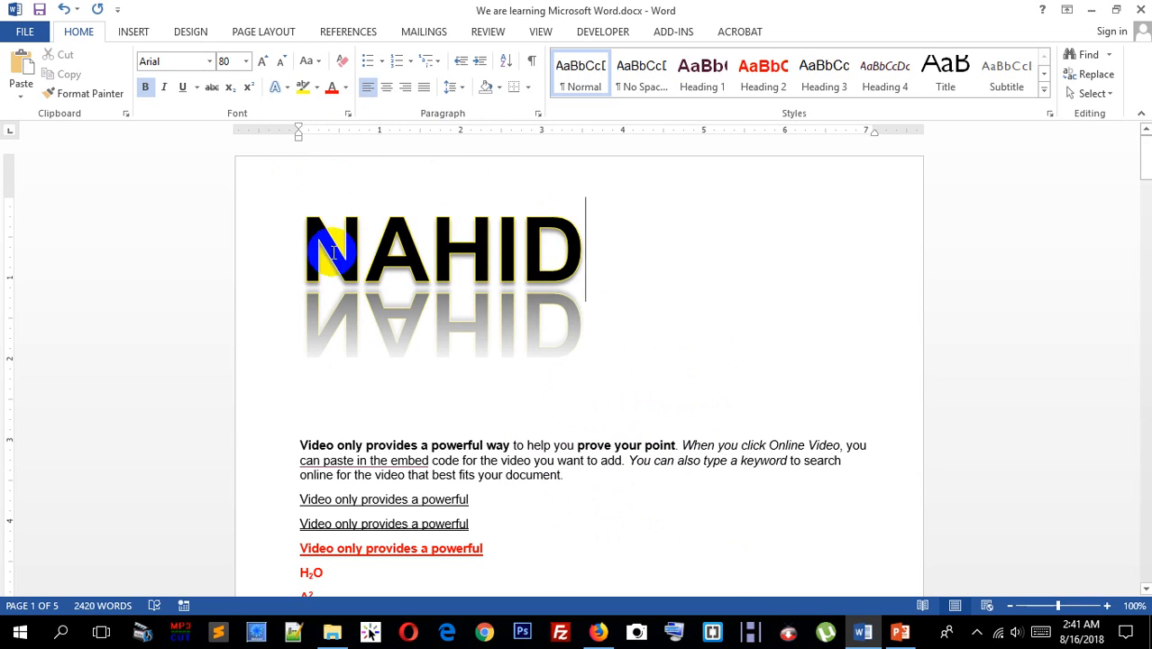
pyautogui.moveTo(311, 243); pyautogui.dragTo(693, 275)
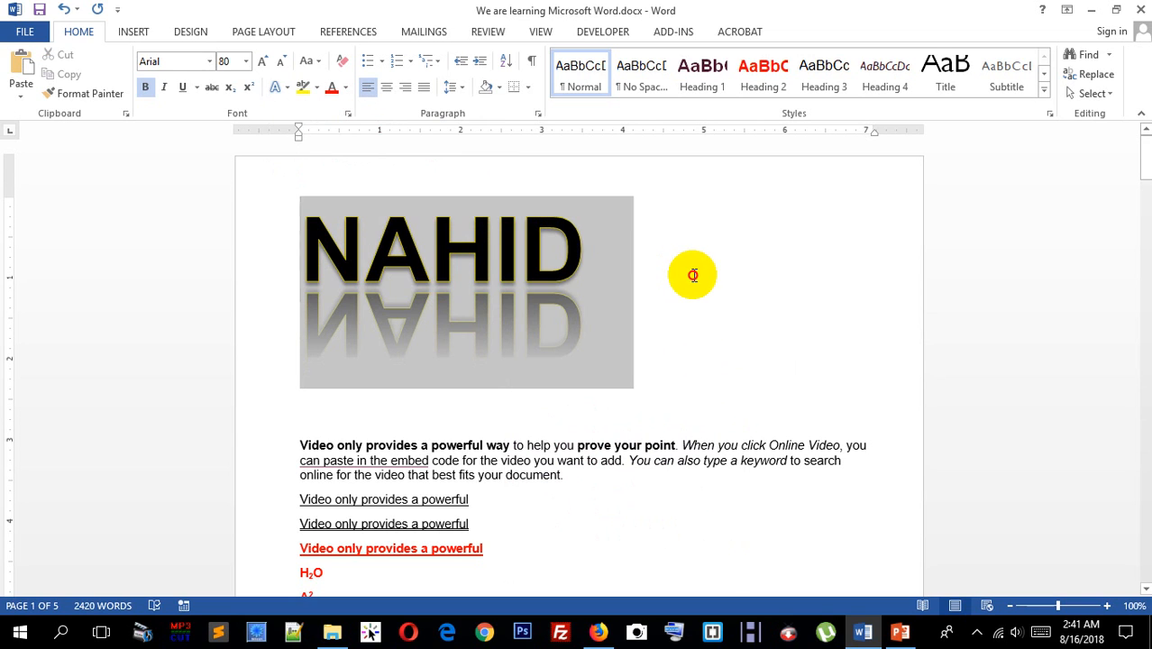
pyautogui.click(289, 91)
pyautogui.moveTo(326, 315)
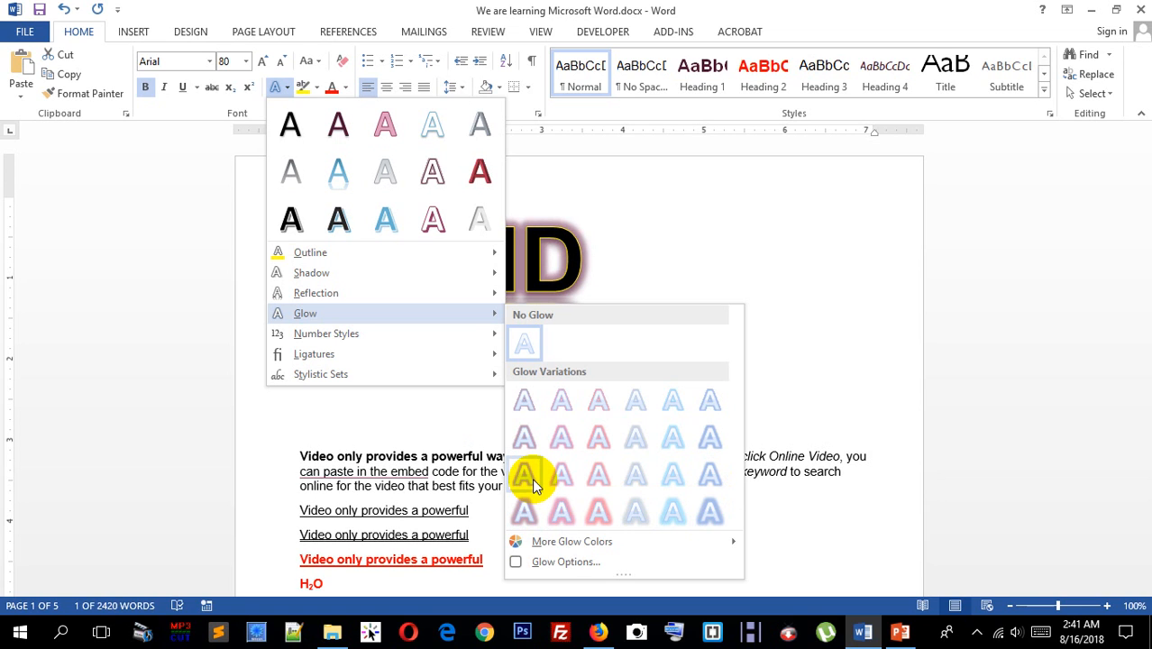
pyautogui.moveTo(577, 541)
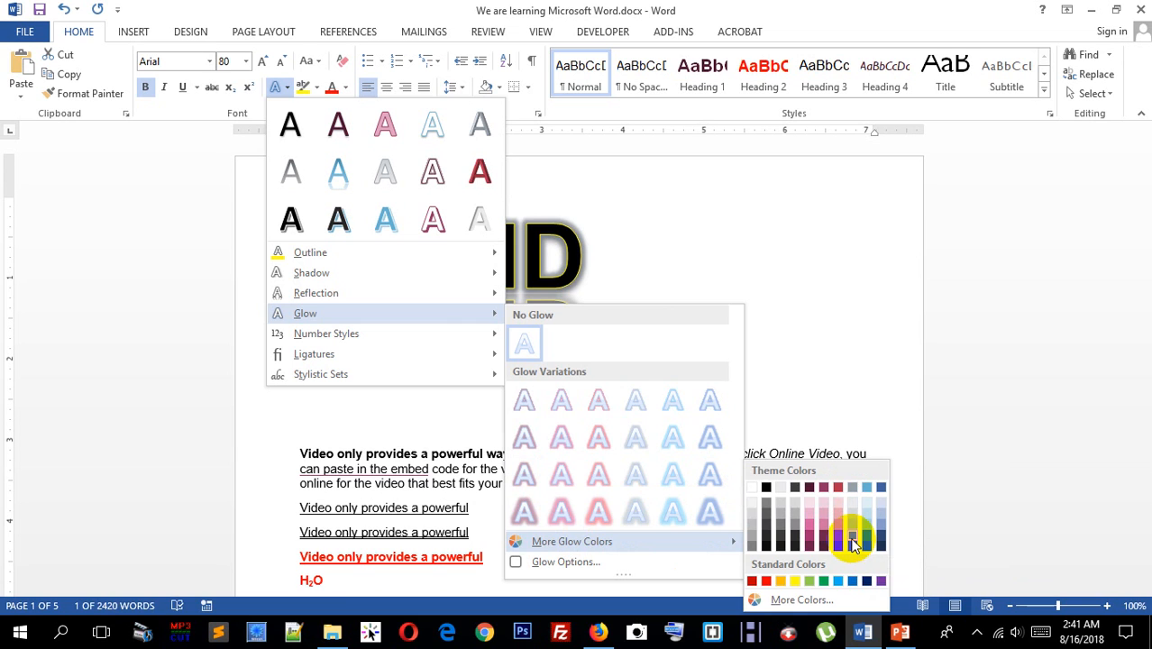
pyautogui.click(849, 536)
pyautogui.click(492, 295)
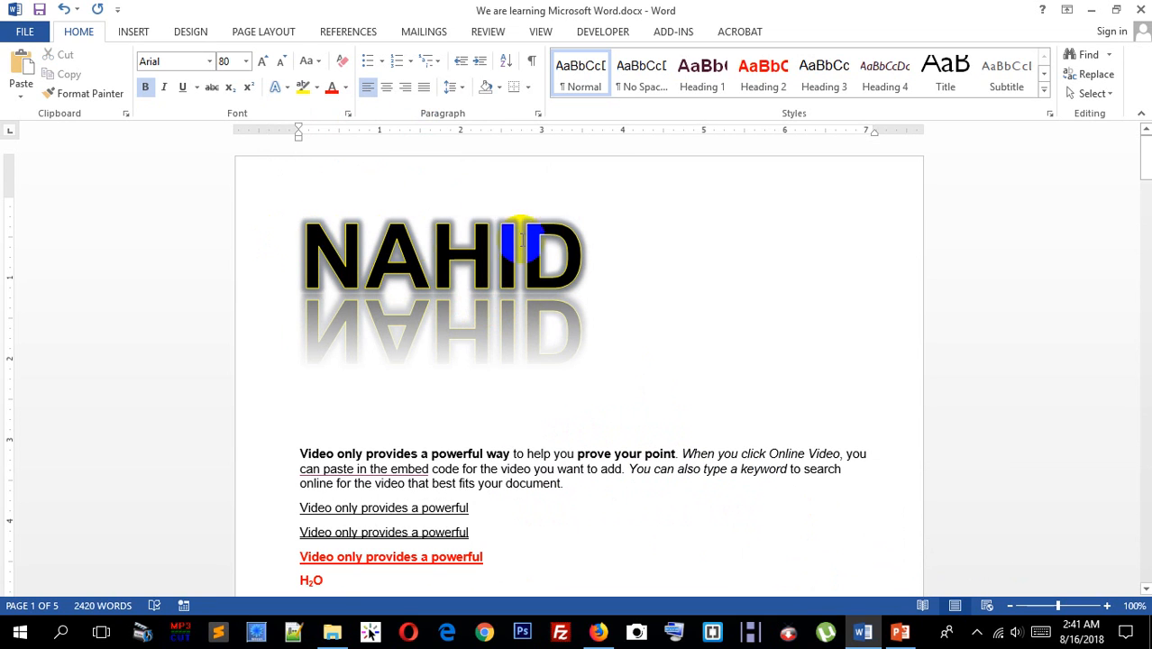
pyautogui.click(290, 244)
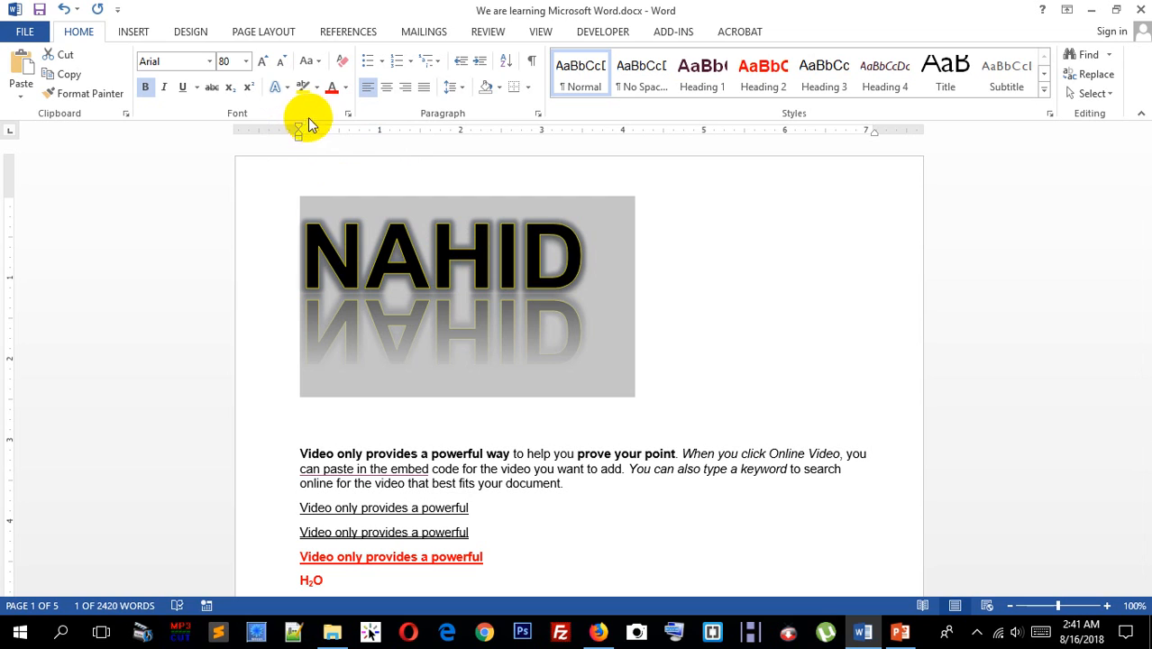
pyautogui.click(454, 263)
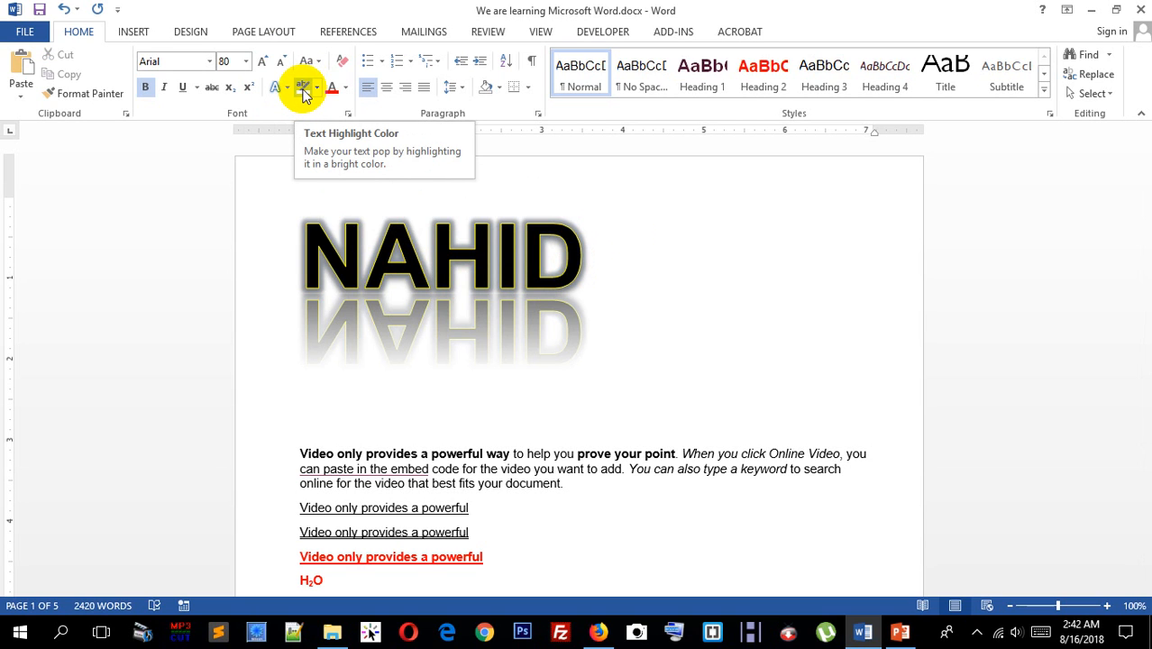
# - Highlight the phrase "video you want to add" in the first body paragraph in yellow
pyautogui.click(592, 431)
pyautogui.scroll(-3, 586, 429)
pyautogui.scroll(-3, 582, 427)
pyautogui.scroll(6, 571, 425)
pyautogui.scroll(-2, 484, 394)
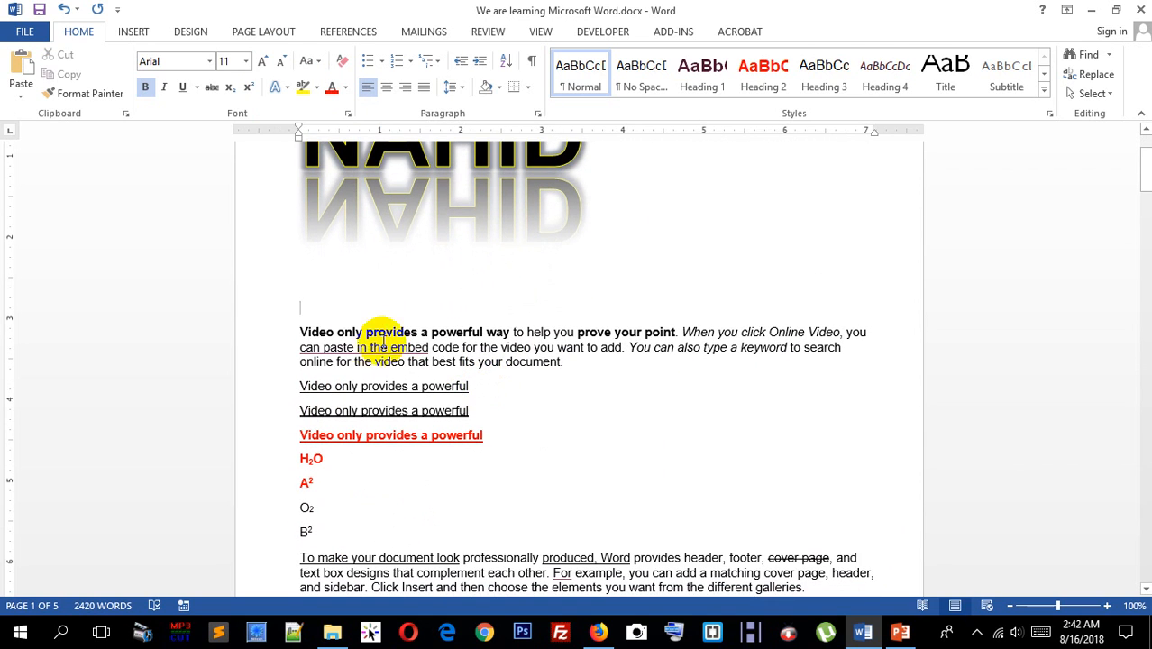
pyautogui.moveTo(301, 330); pyautogui.dragTo(563, 361)
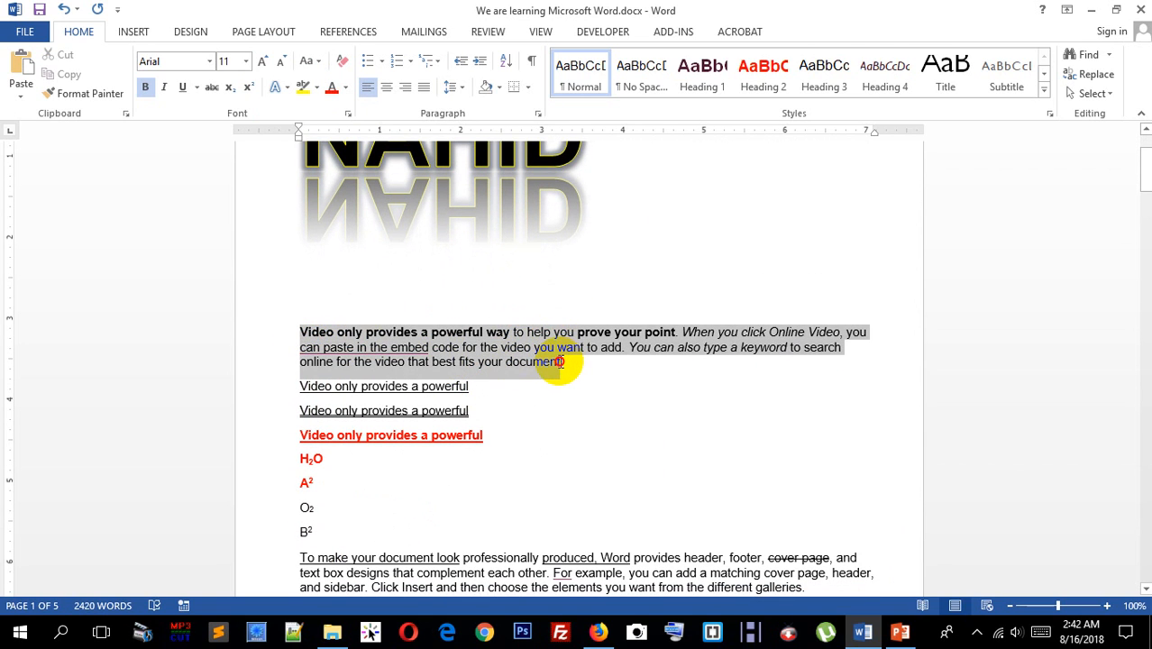
pyautogui.click(507, 347)
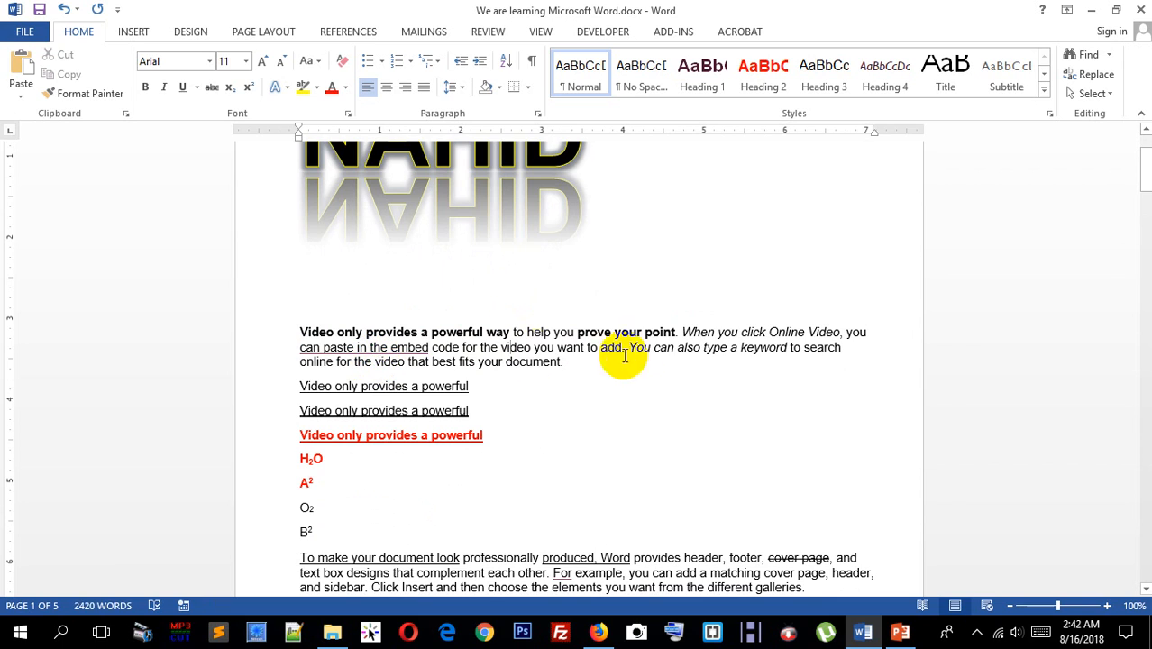
pyautogui.moveTo(502, 347); pyautogui.dragTo(623, 349)
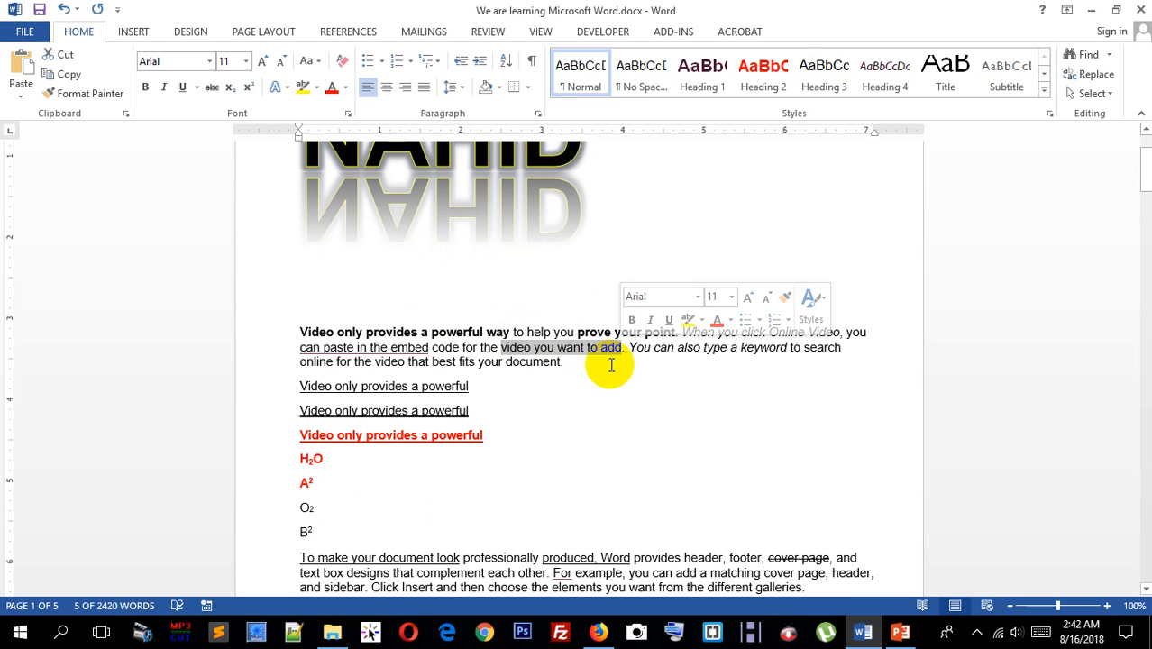
pyautogui.click(303, 90)
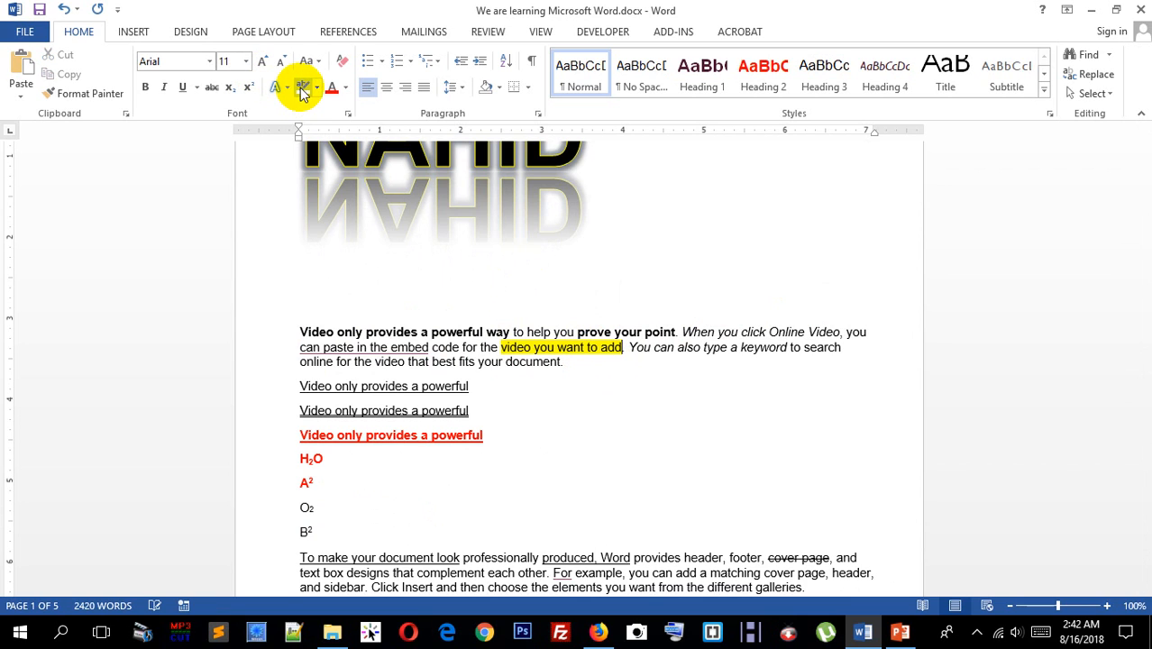
# - Clear the yellow highlight from "video you want to add" and highlight the phrase in yellow again
pyautogui.doubleClick(618, 350)
pyautogui.moveTo(621, 351); pyautogui.dragTo(621, 352)
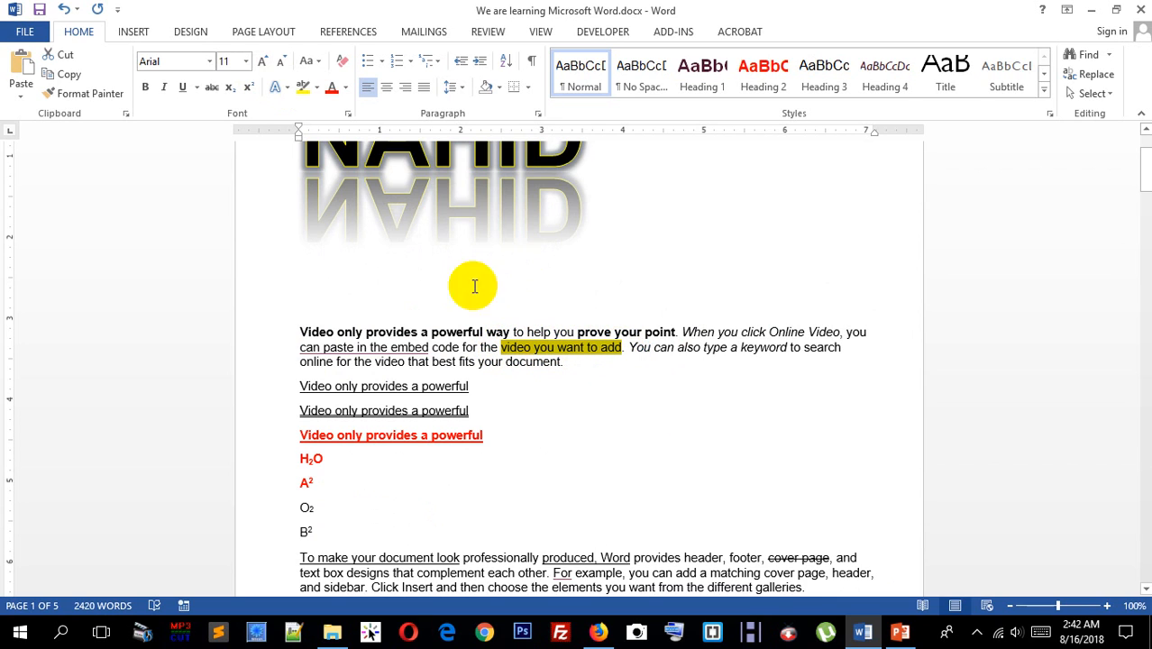
pyautogui.click(319, 88)
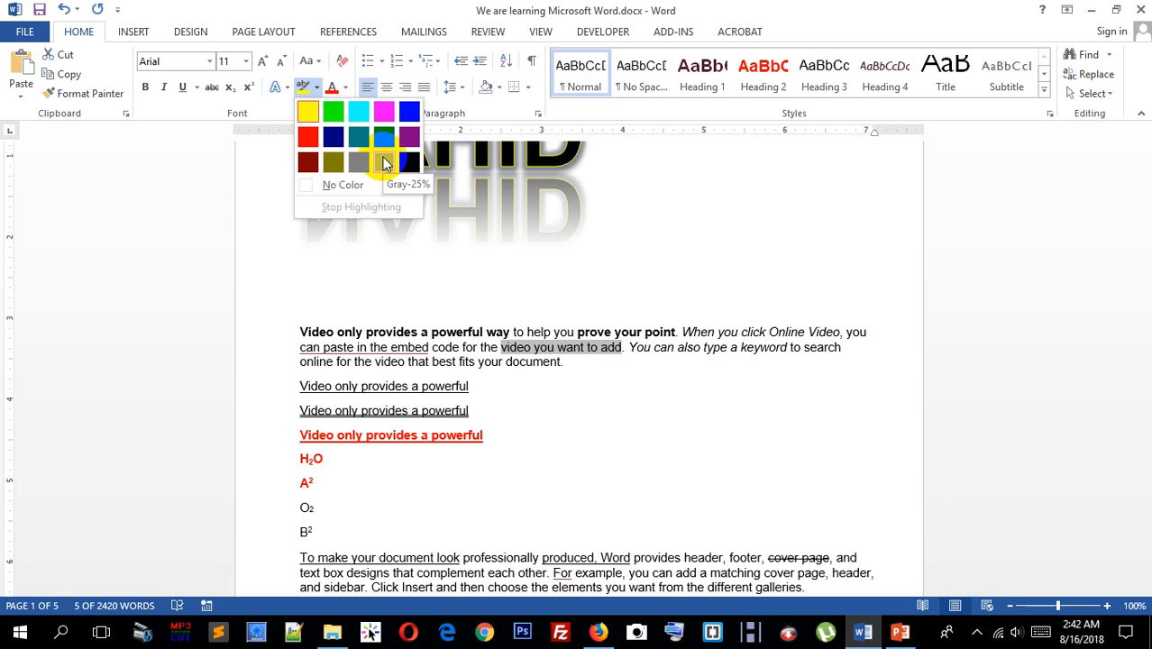
pyautogui.click(306, 114)
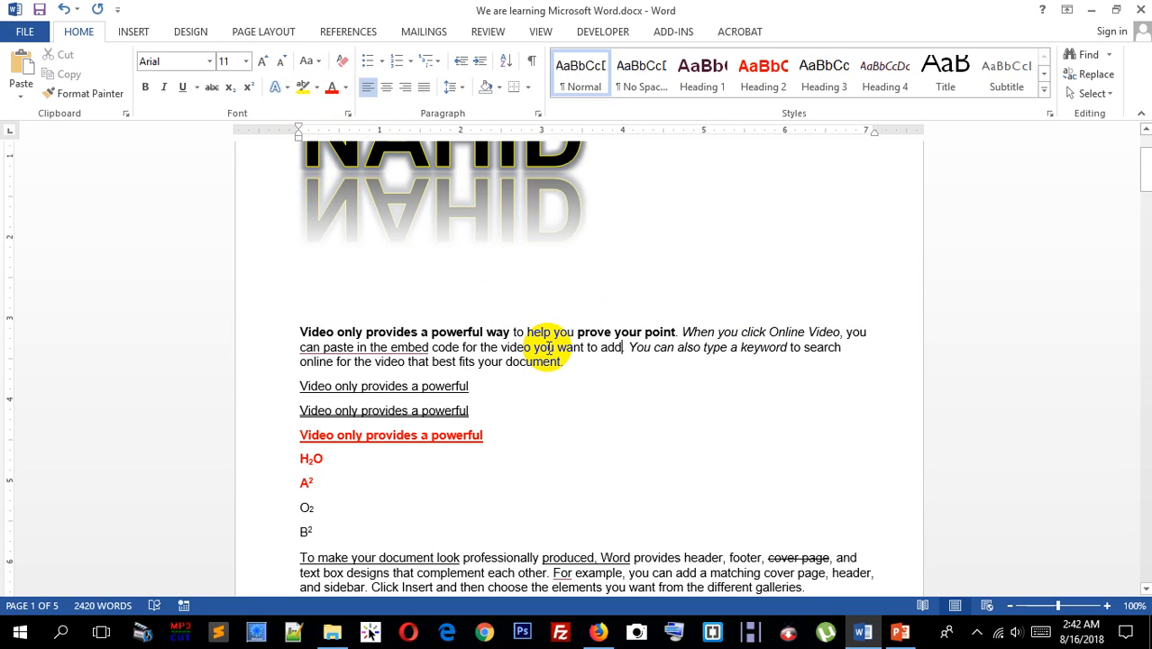
pyautogui.moveTo(501, 347); pyautogui.dragTo(622, 350)
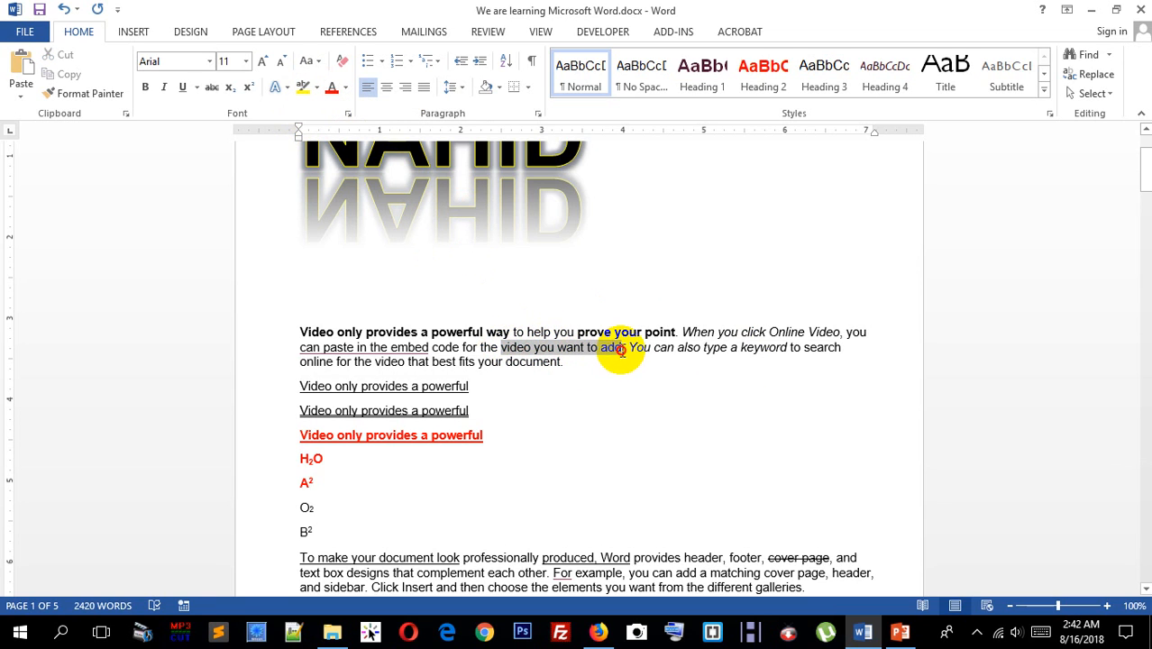
pyautogui.click(302, 87)
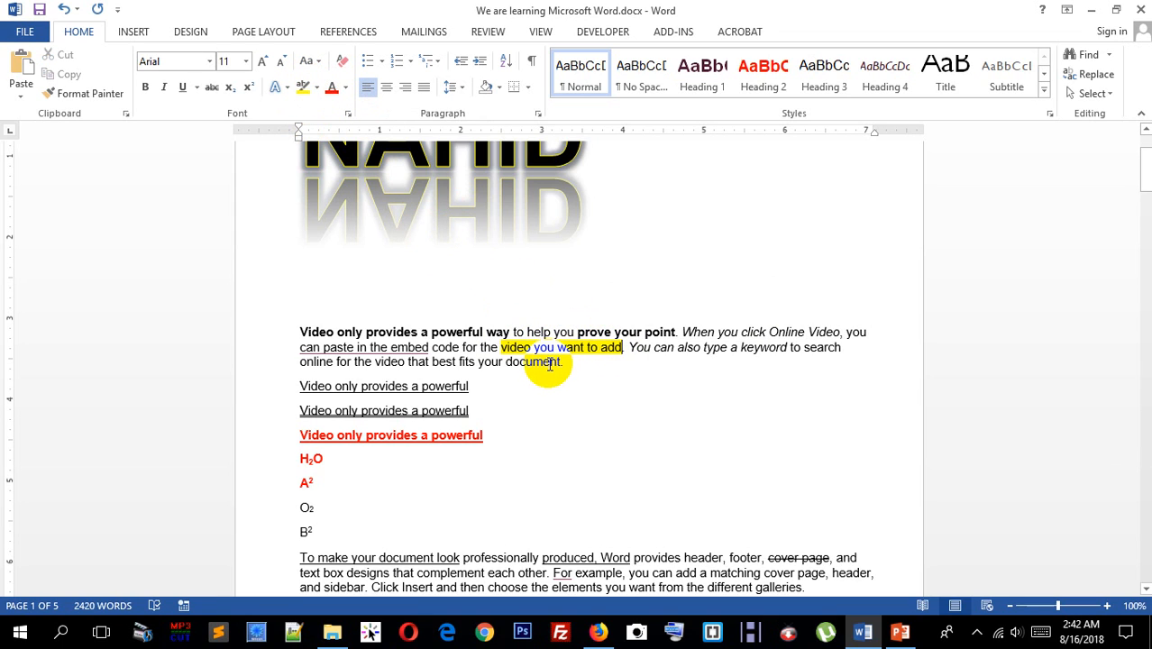
# - Set the font color of the page 2 heading "Save time in Word with" to red
pyautogui.scroll(-10, 564, 397)
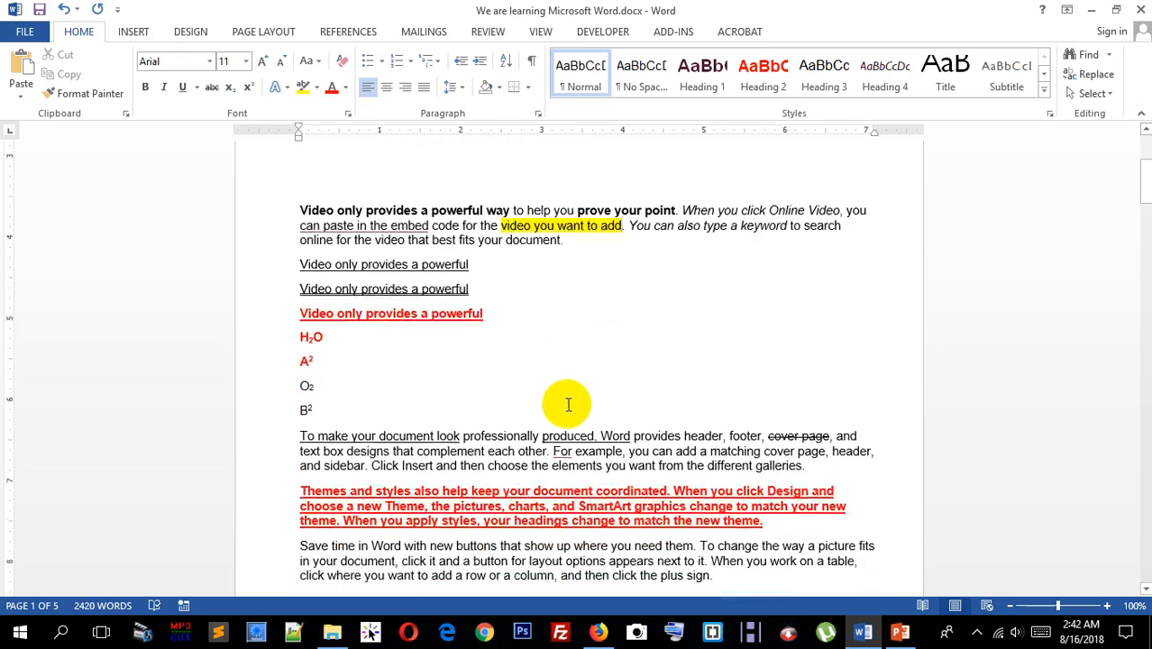
pyautogui.scroll(14, 550, 400)
pyautogui.scroll(-8, 613, 387)
pyautogui.scroll(-5, 649, 392)
pyautogui.moveTo(301, 302); pyautogui.dragTo(502, 301)
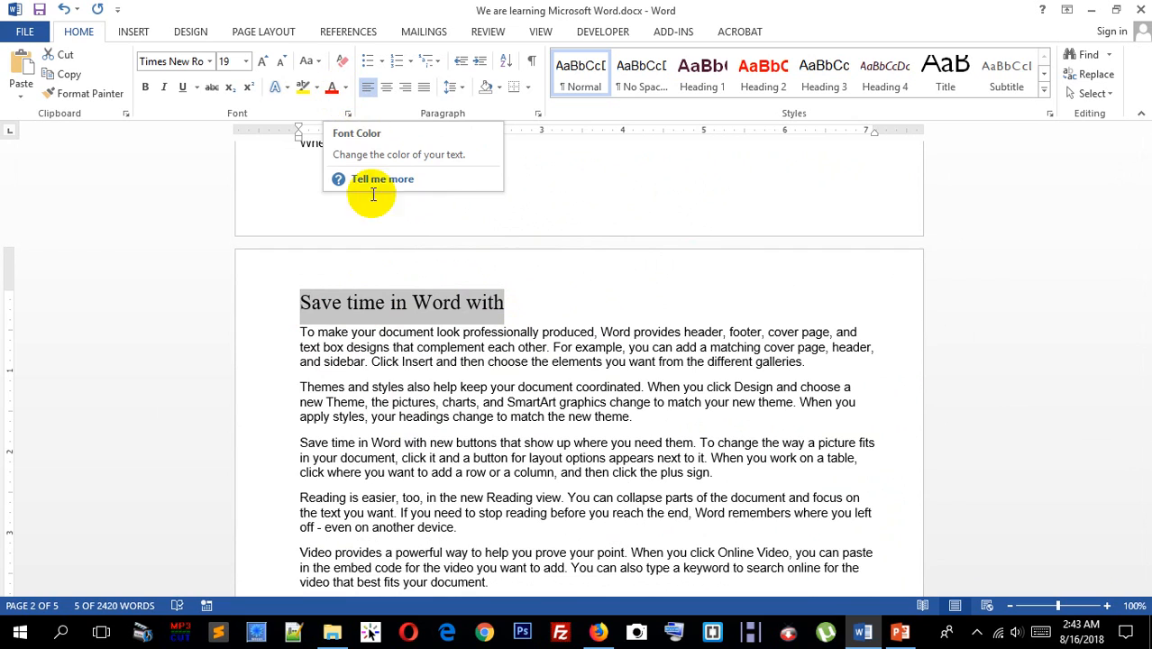
pyautogui.click(332, 90)
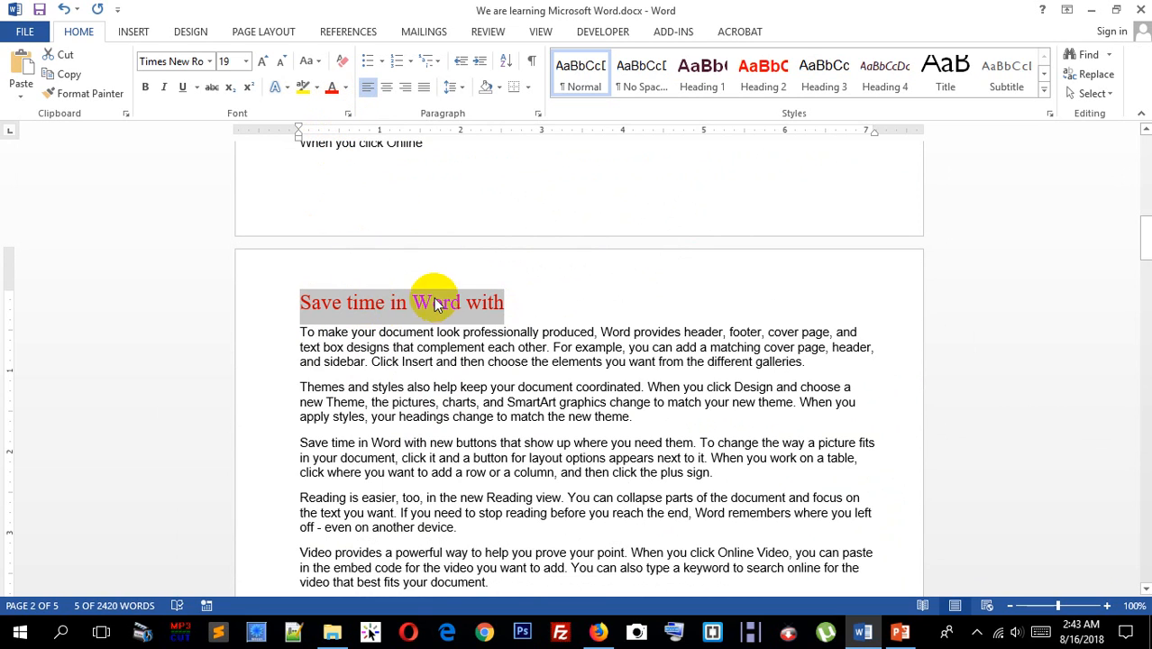
# - Recolor the "Save time in Word with" heading with a darker blue shade from the theme colors
pyautogui.click(345, 89)
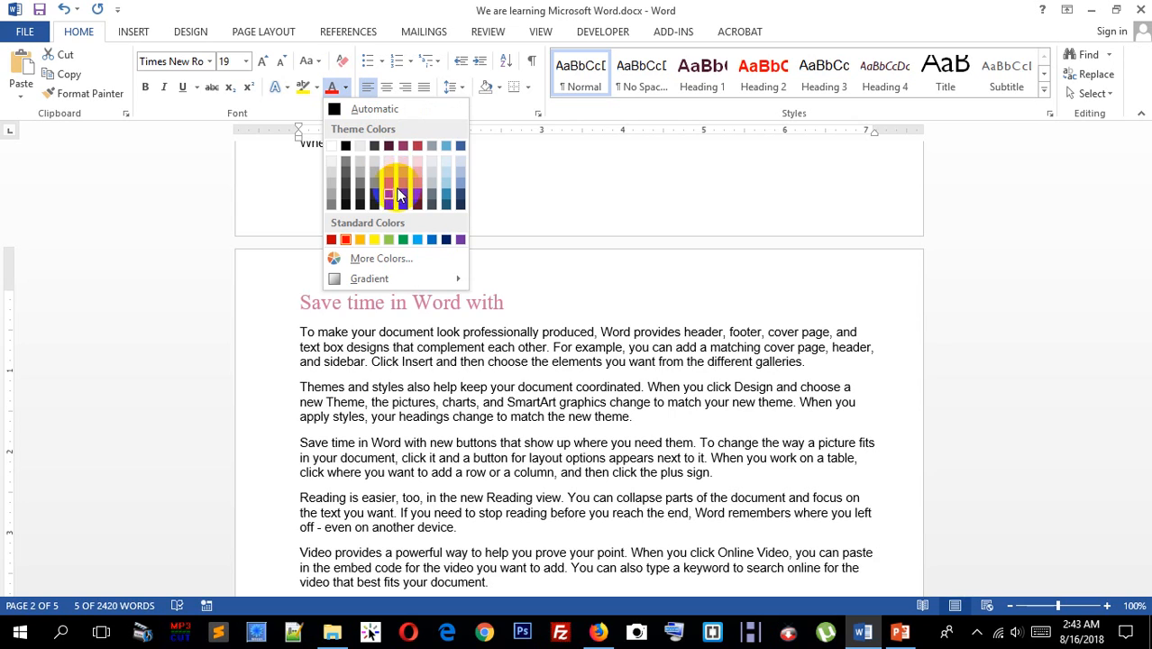
pyautogui.click(448, 202)
pyautogui.click(384, 361)
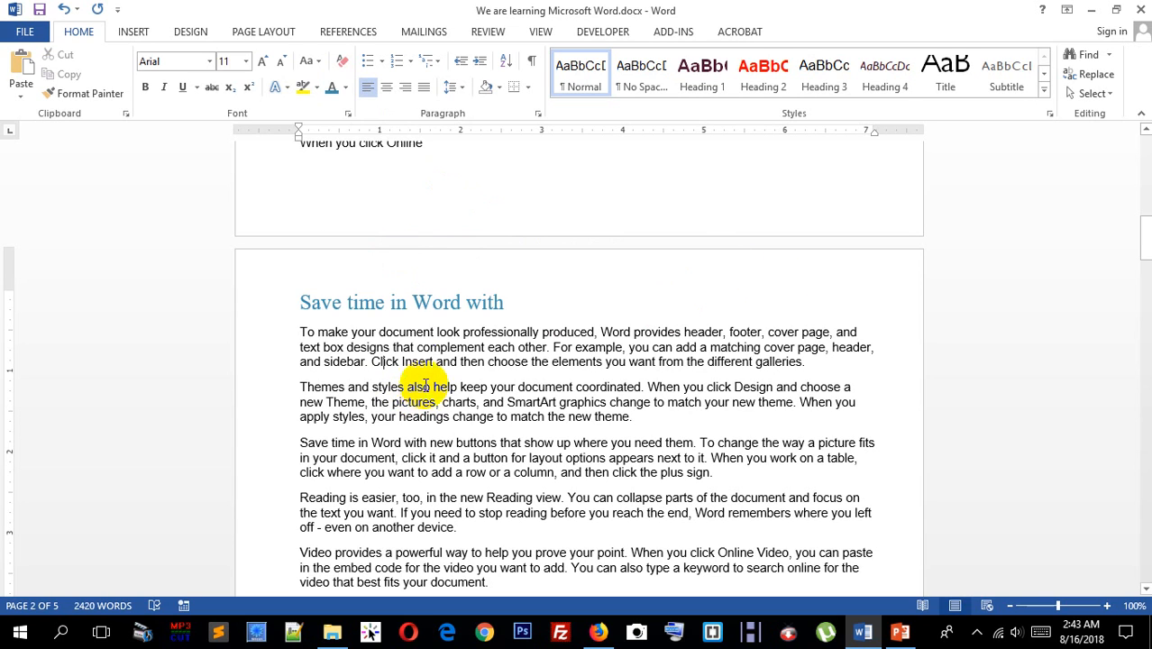
# - Apply Sentence case to the whole "Save time in Word with" heading
pyautogui.click(502, 303)
pyautogui.moveTo(518, 303); pyautogui.dragTo(301, 308)
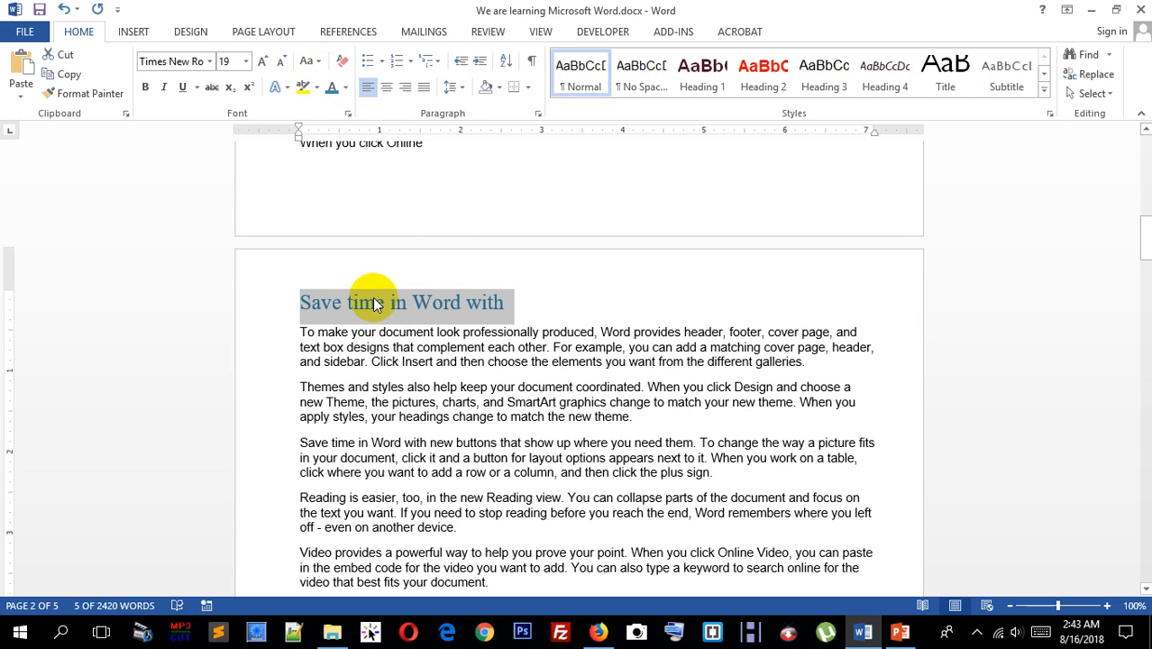
pyautogui.moveTo(301, 303); pyautogui.dragTo(490, 301)
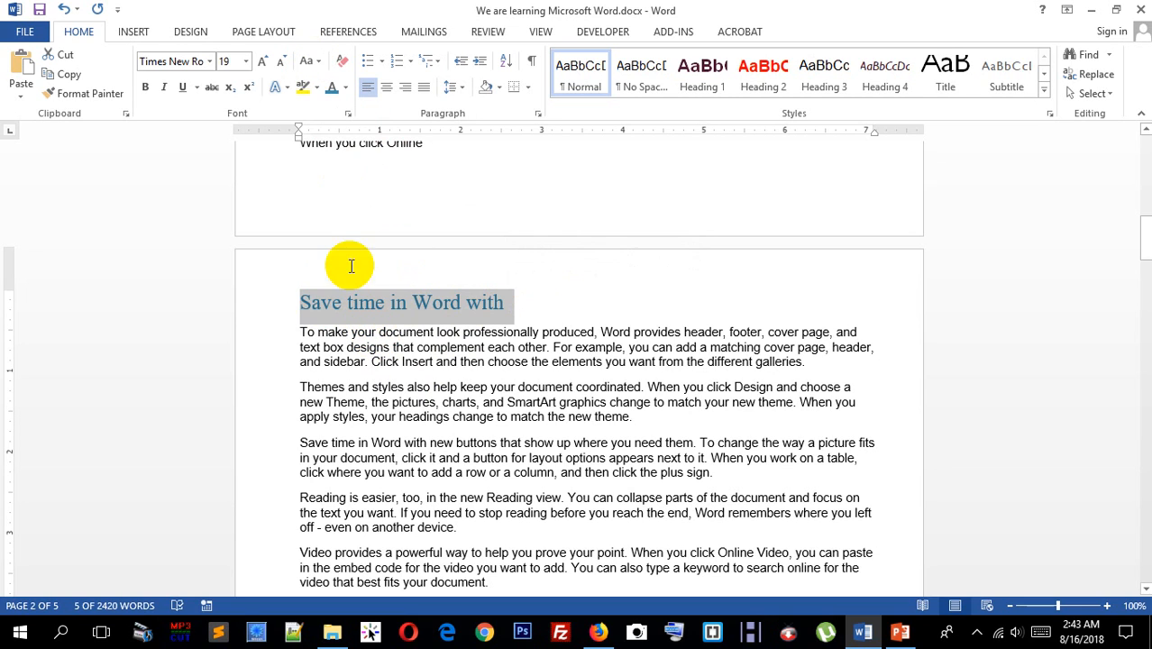
pyautogui.click(308, 63)
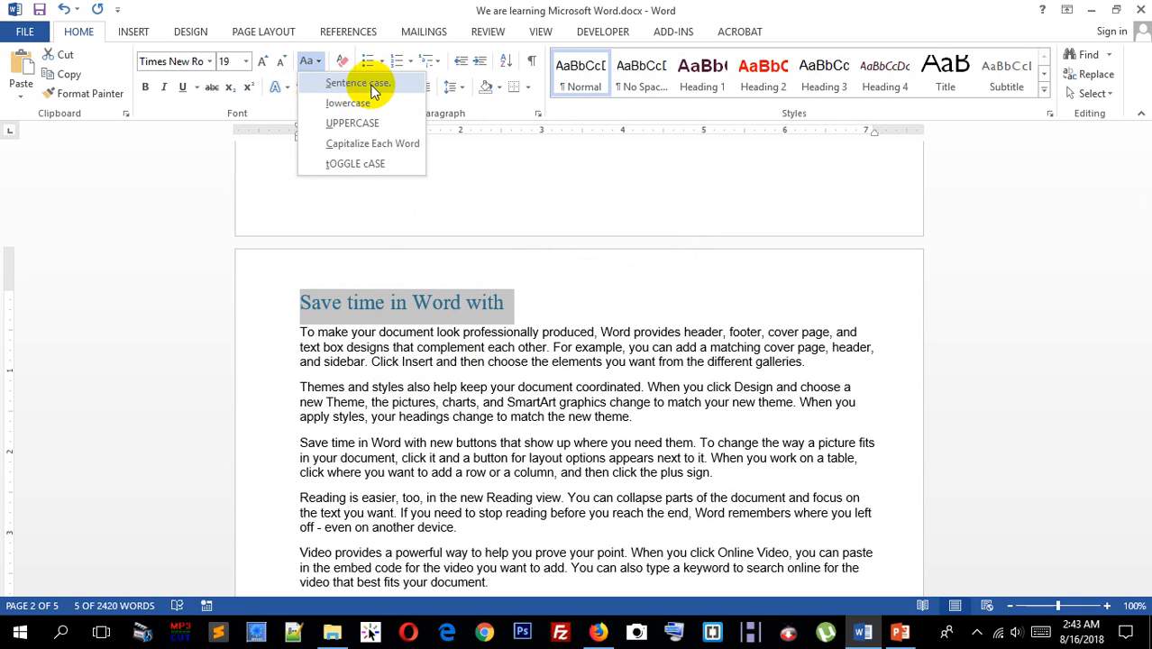
pyautogui.click(359, 84)
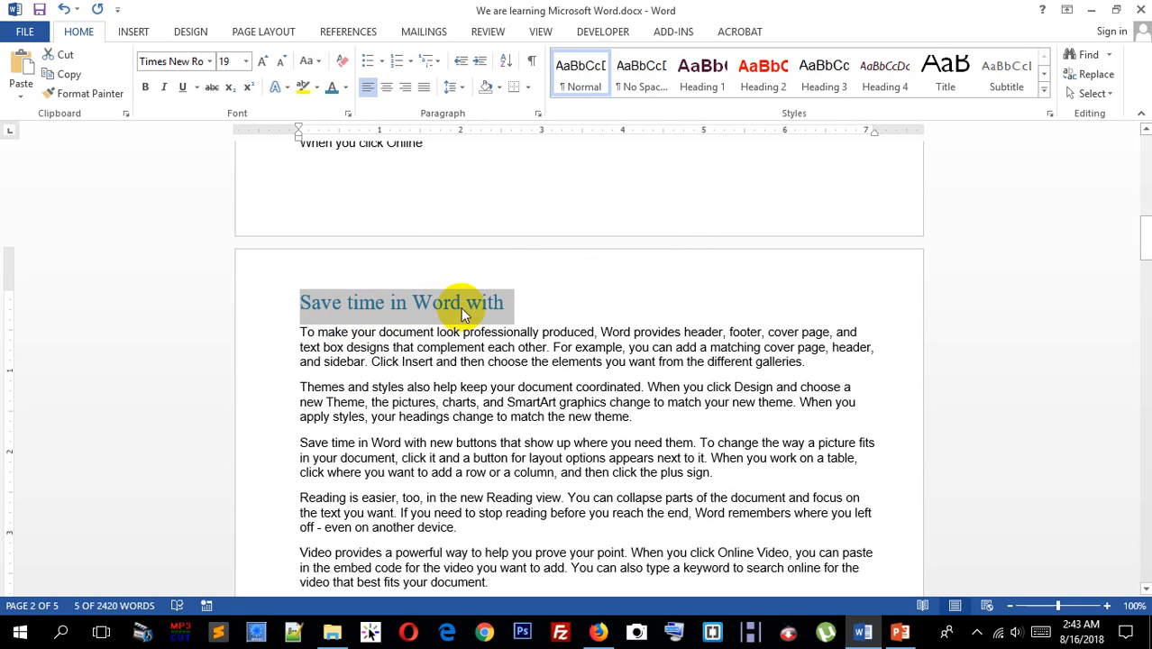
pyautogui.click(380, 315)
pyautogui.moveTo(509, 302); pyautogui.dragTo(269, 324)
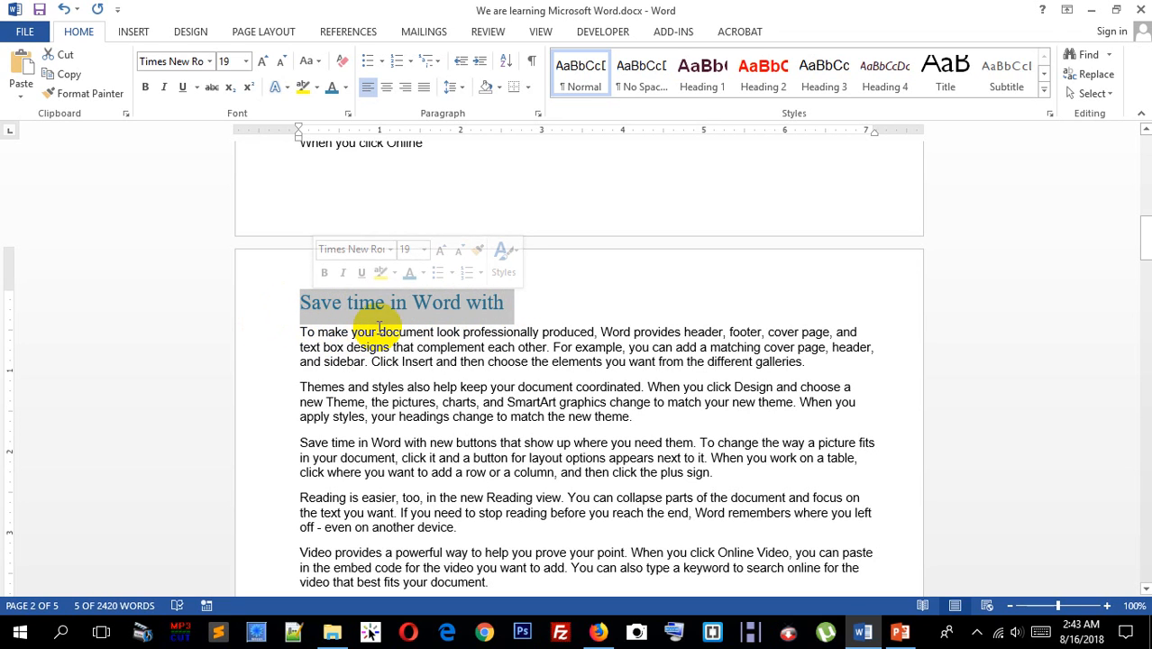
pyautogui.click(309, 60)
pyautogui.click(334, 84)
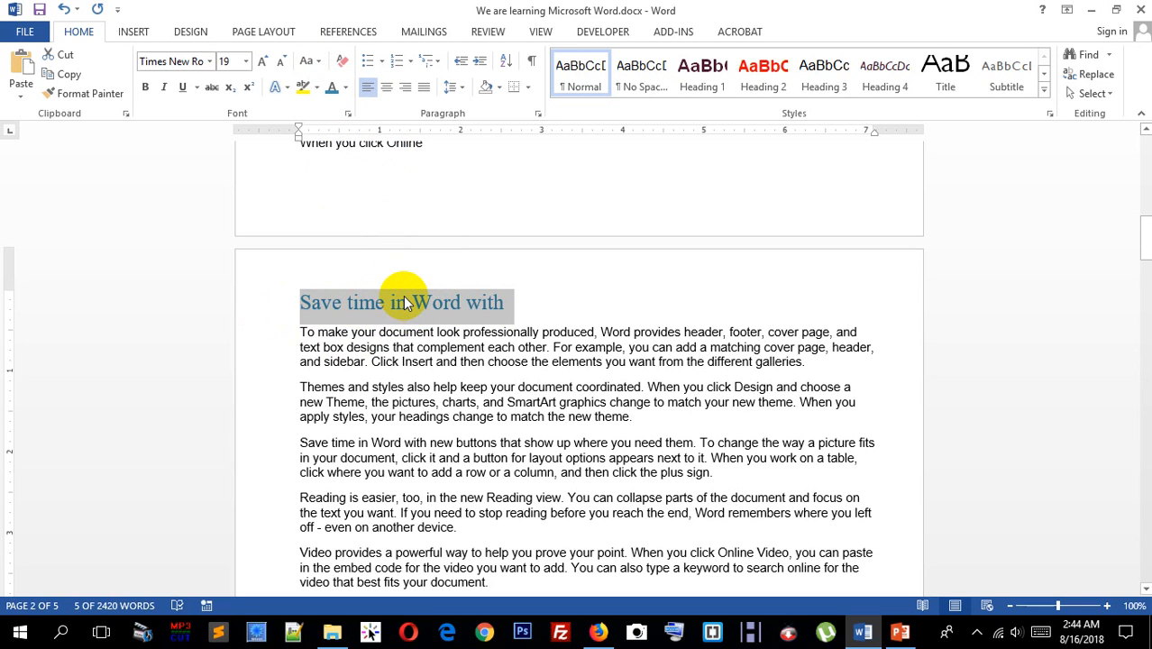
# - Change the whole page 2 heading to lowercase, followed by UPPERCASE
pyautogui.moveTo(302, 303); pyautogui.dragTo(313, 306)
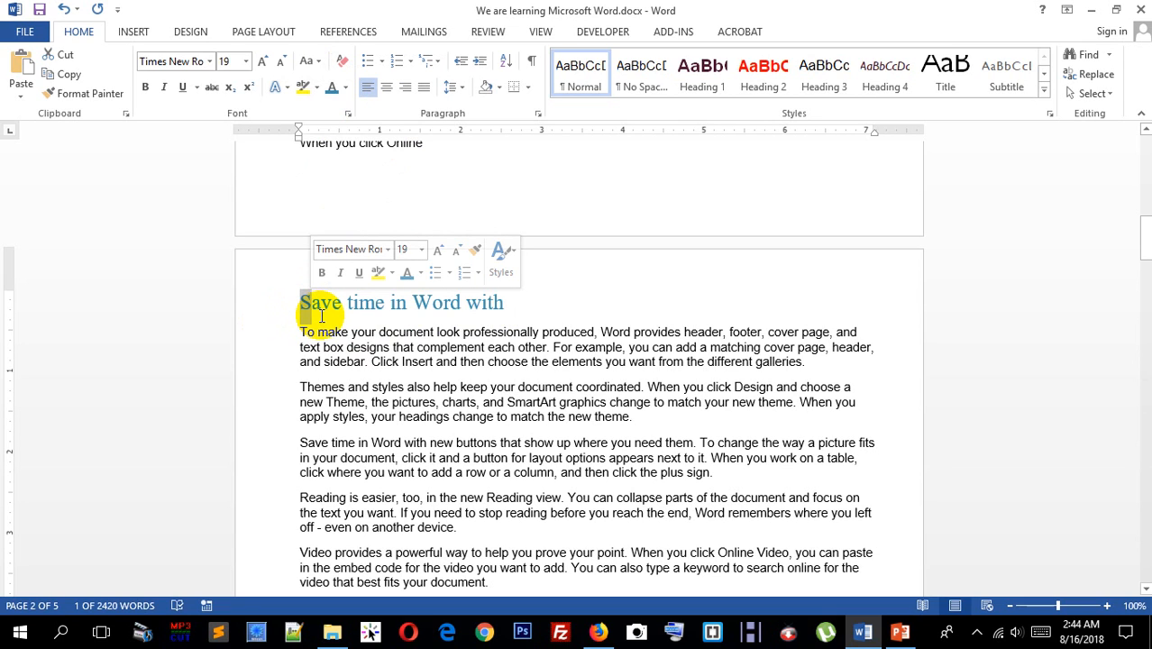
pyautogui.tripleClick(407, 308)
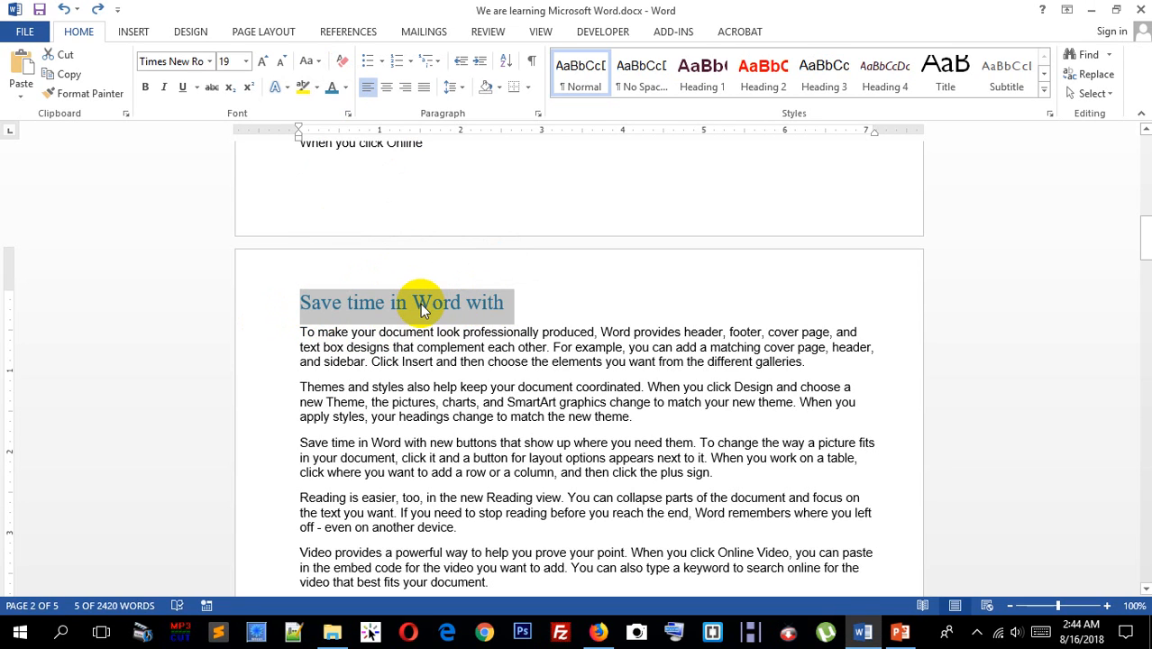
pyautogui.click(311, 60)
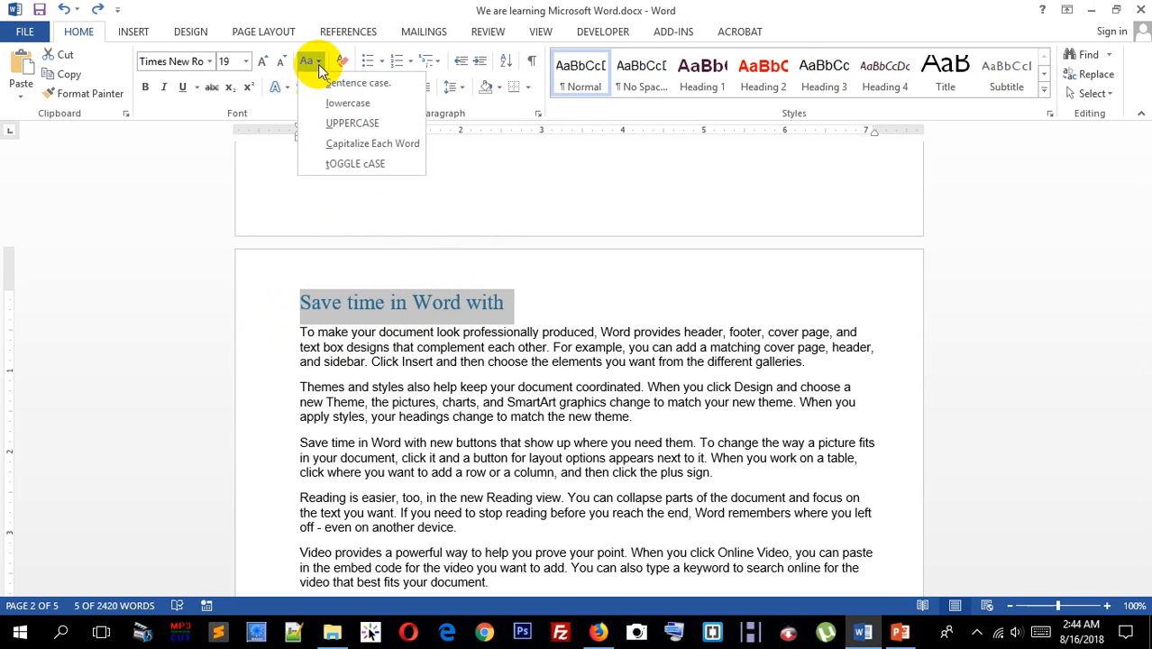
pyautogui.click(348, 103)
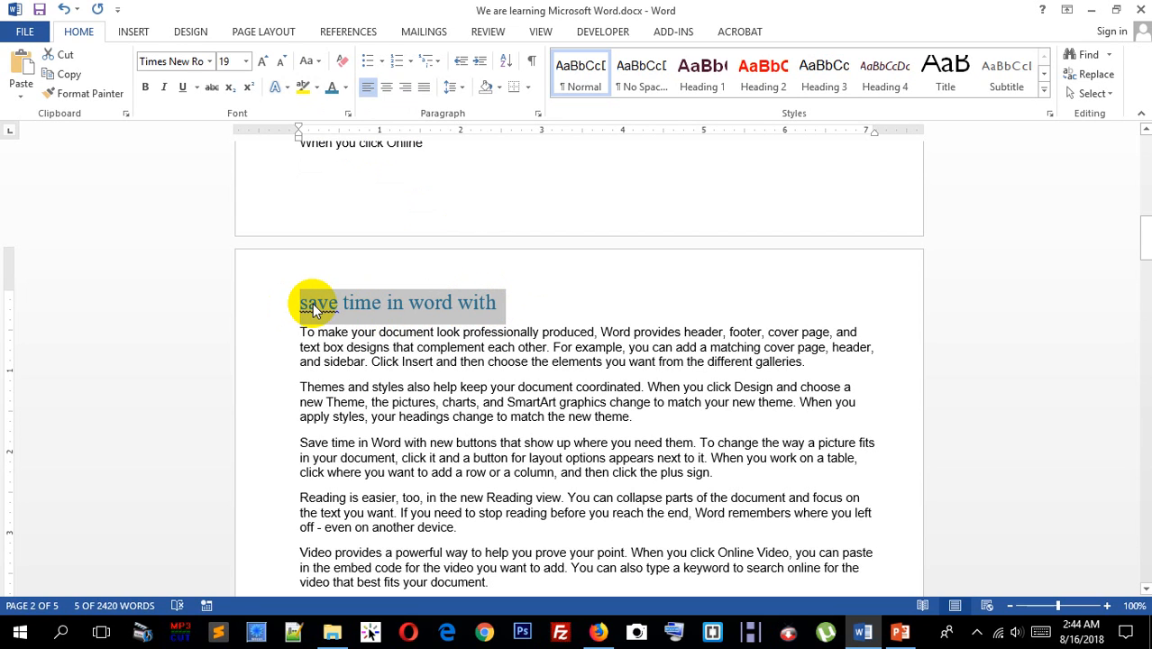
pyautogui.click(309, 60)
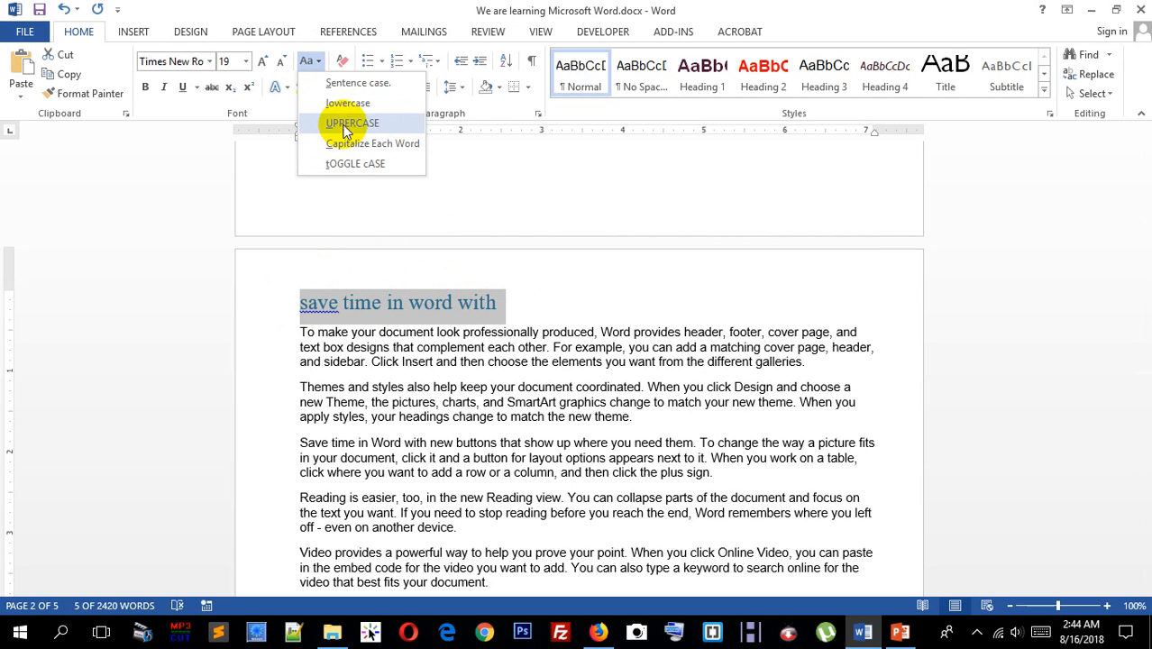
pyautogui.click(347, 122)
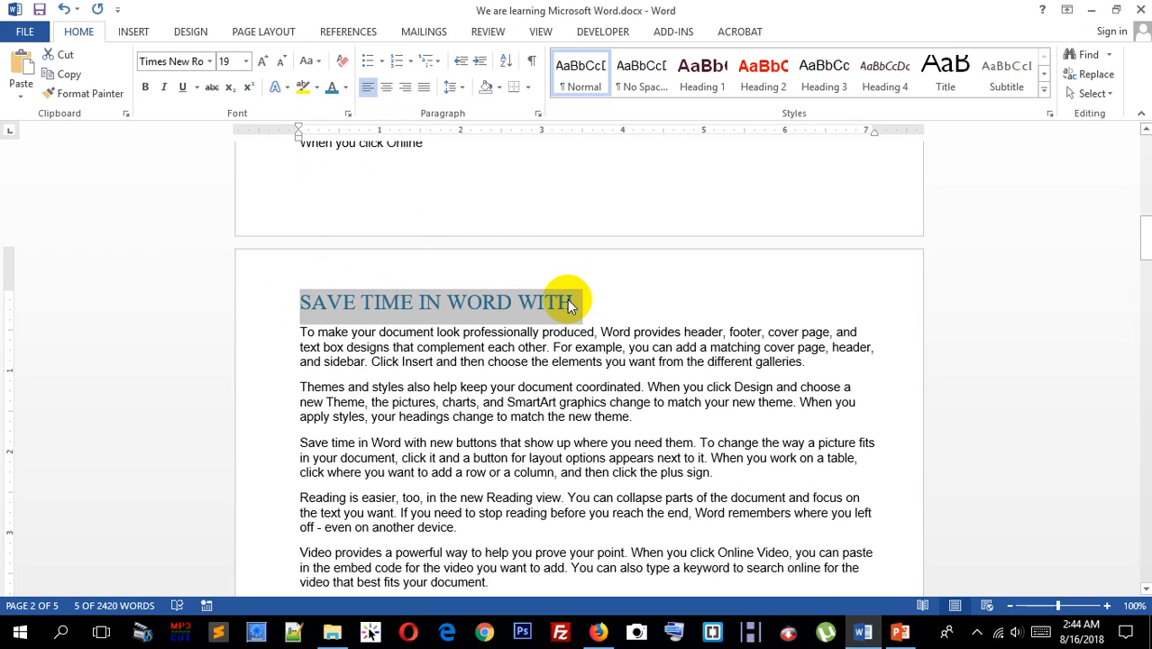
# - Apply Capitalize Each Word to the page 2 heading, followed by tOGGLE cASE
pyautogui.click(311, 61)
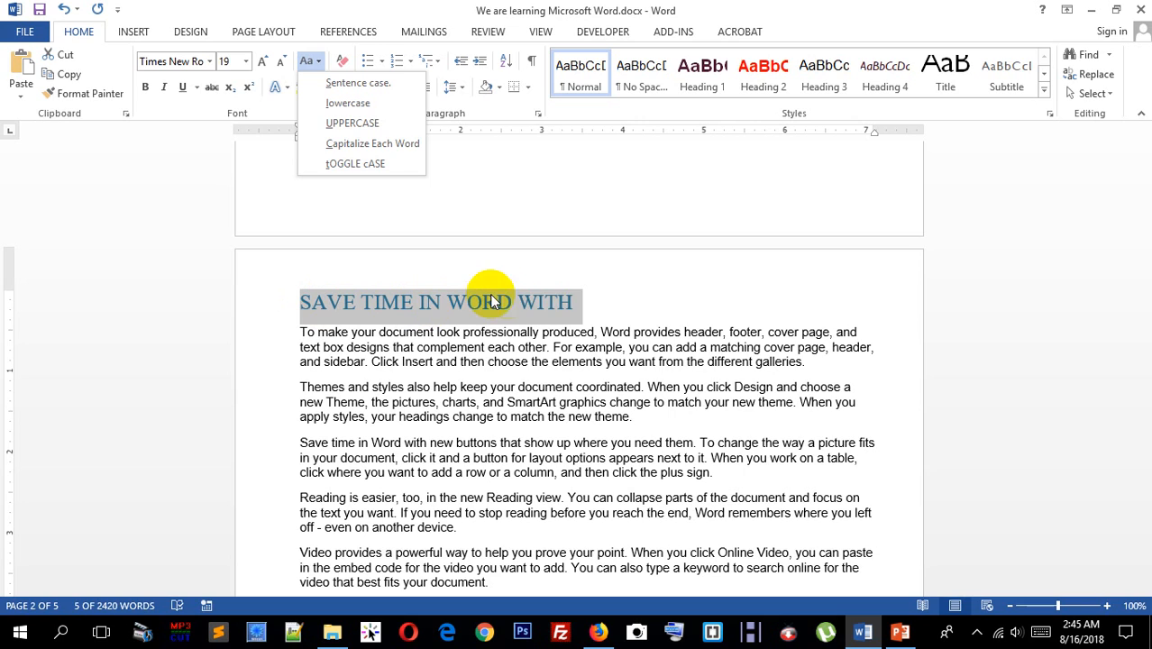
pyautogui.click(350, 144)
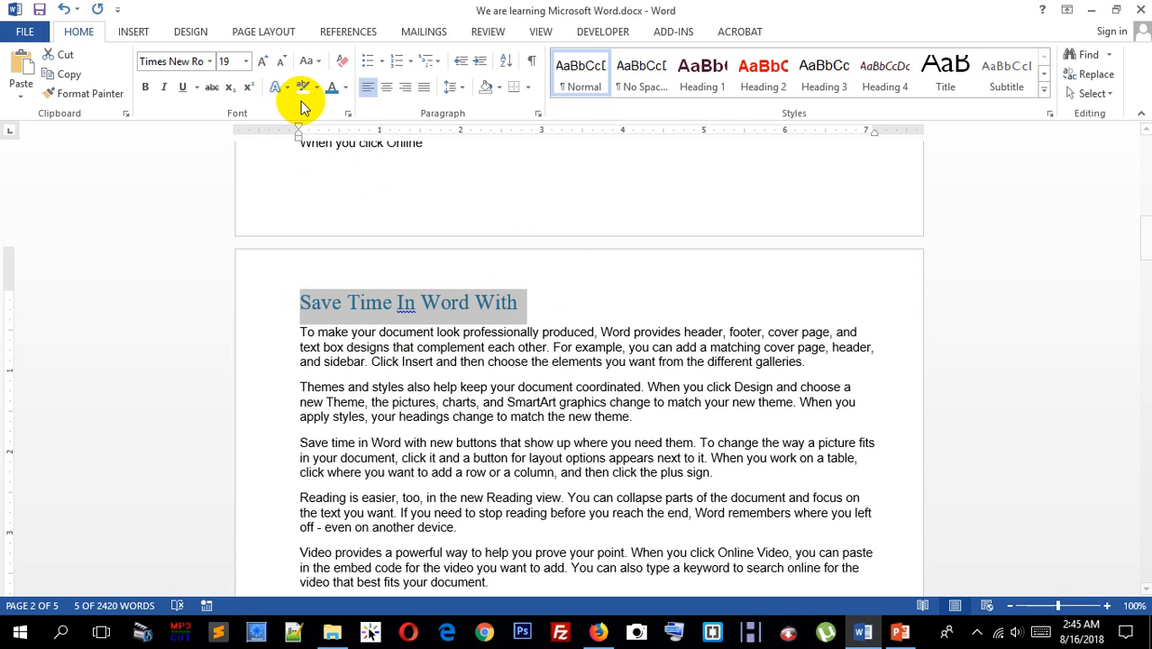
pyautogui.click(318, 63)
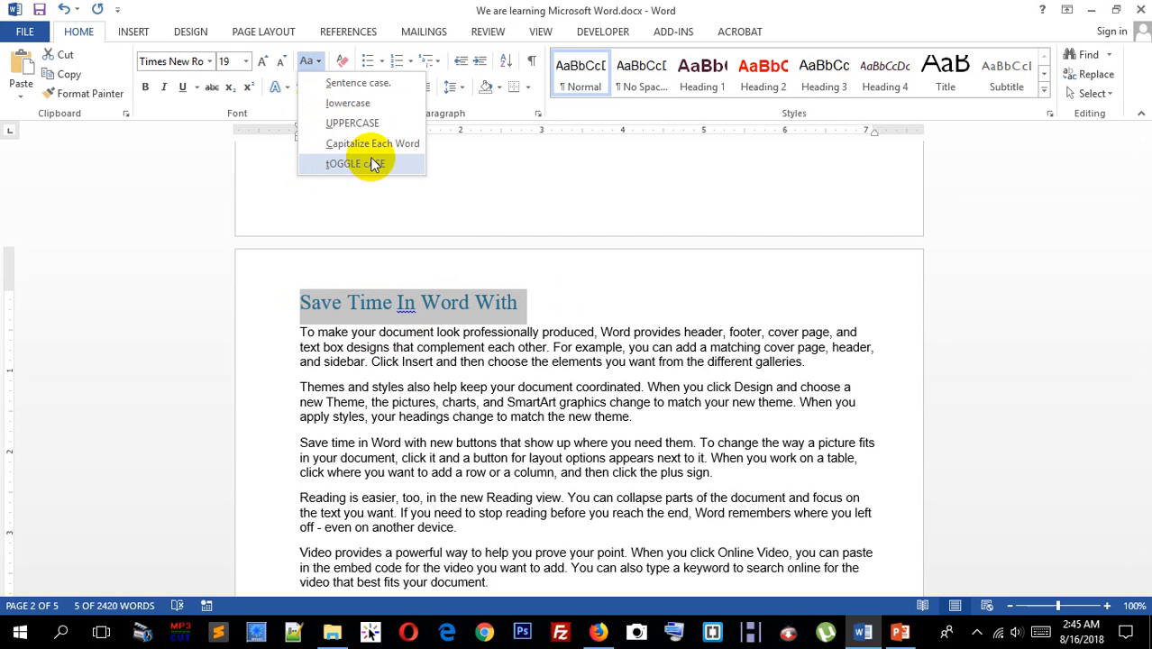
pyautogui.click(350, 164)
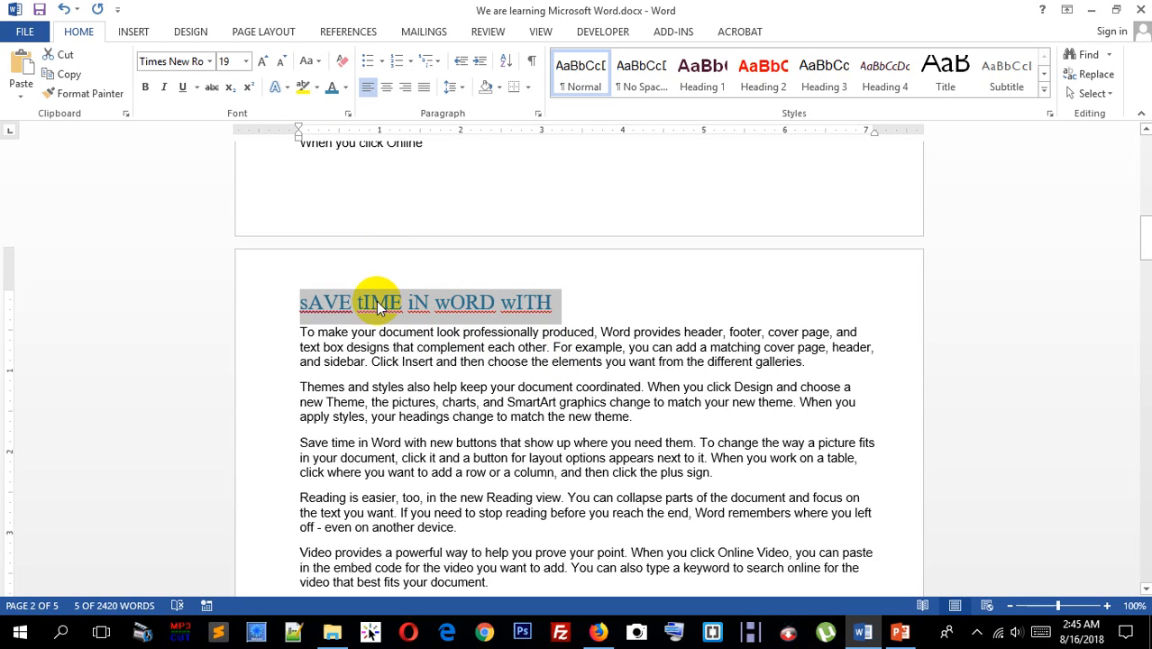
# - Reselect the whole page 2 heading and cycle its letter case through uppercase to lowercase
pyautogui.click(308, 60)
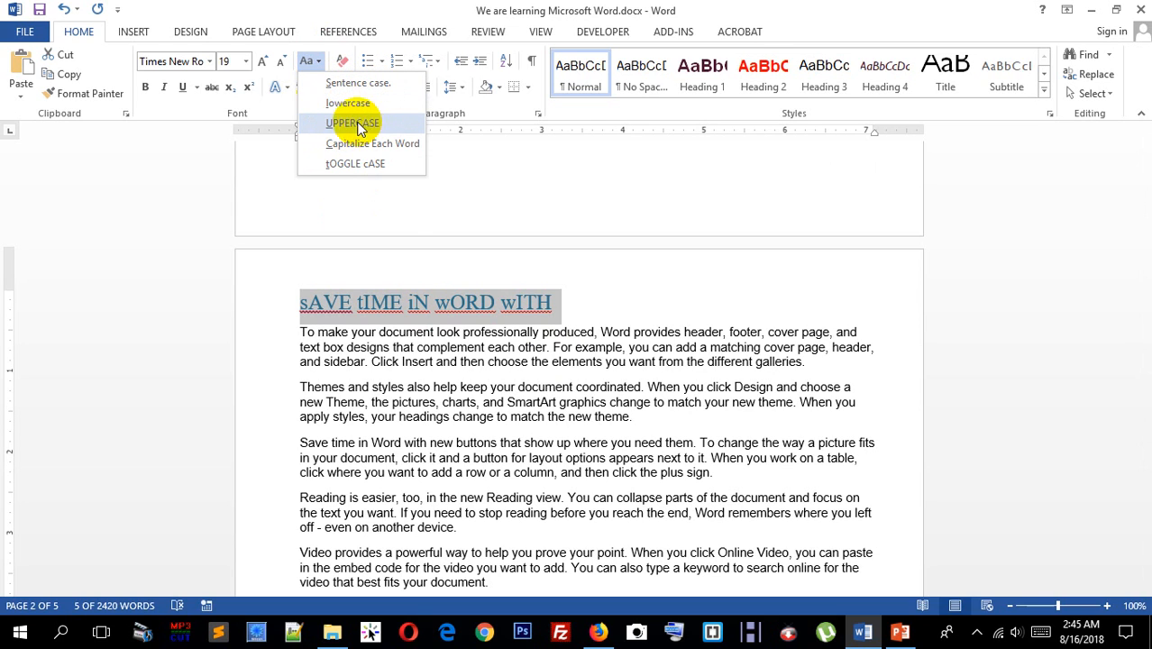
pyautogui.click(475, 301)
pyautogui.moveTo(589, 305); pyautogui.dragTo(269, 306)
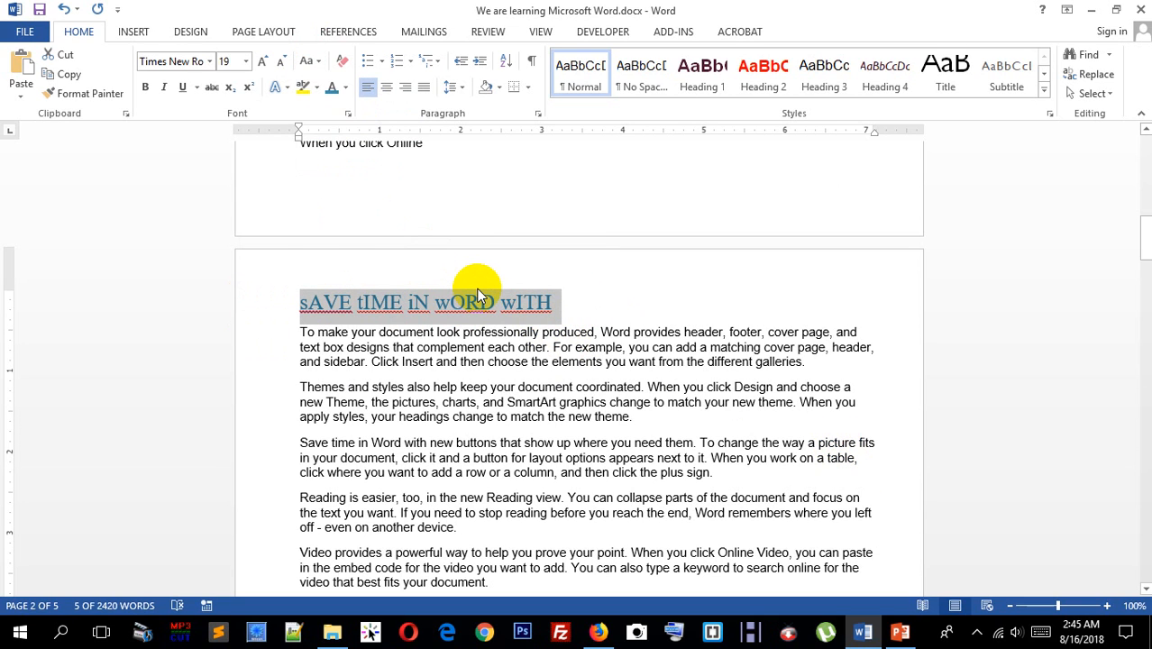
pyautogui.hotkey('shift', 'F3')
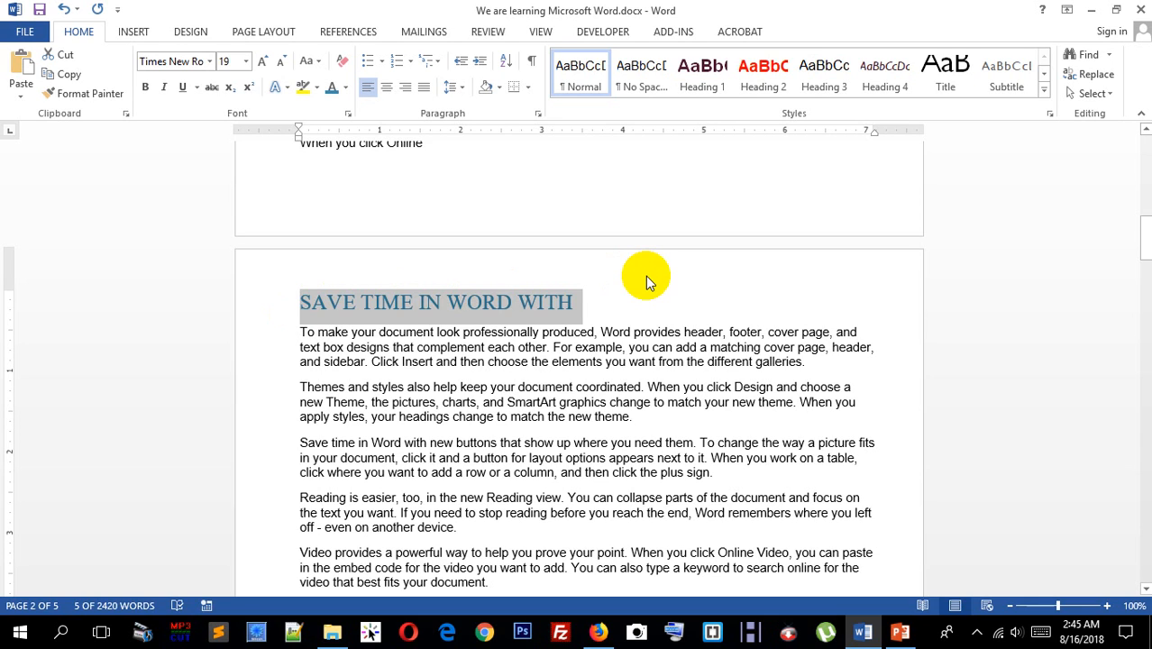
pyautogui.hotkey('shift', 'F3')
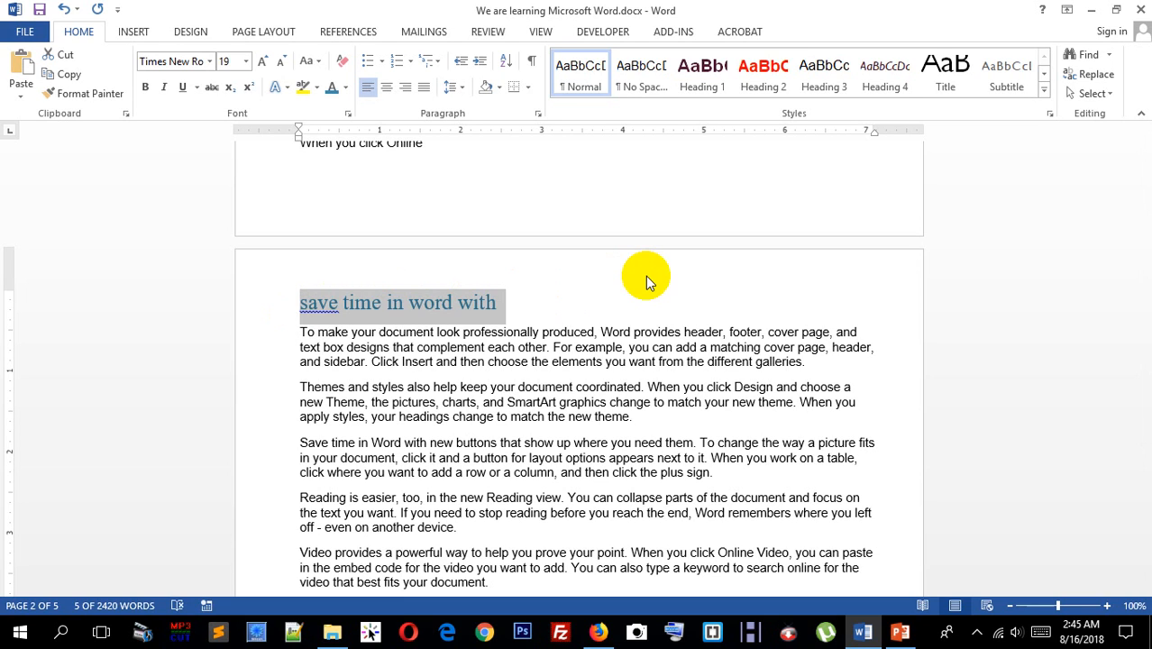
# - Cycle the selected page 2 heading's letter case through the available styles, finishing on Capitalize Each Word
pyautogui.hotkey('shift', 'F3')
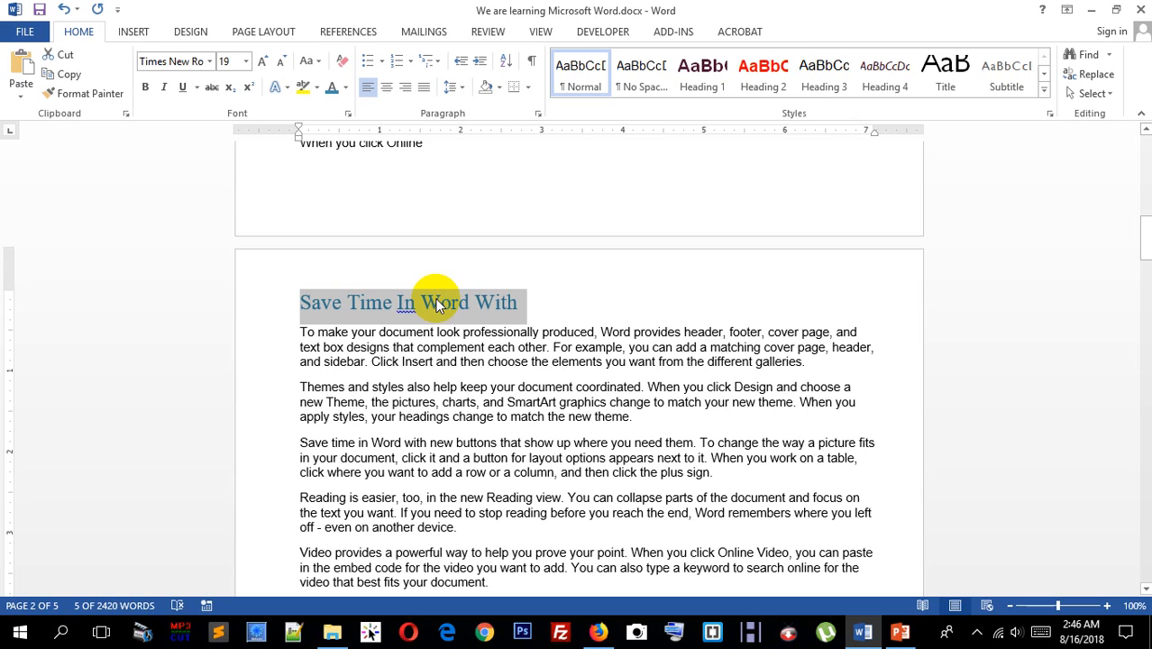
pyautogui.hotkey('shift', 'F3')
pyautogui.hotkey('shift', 'F3')
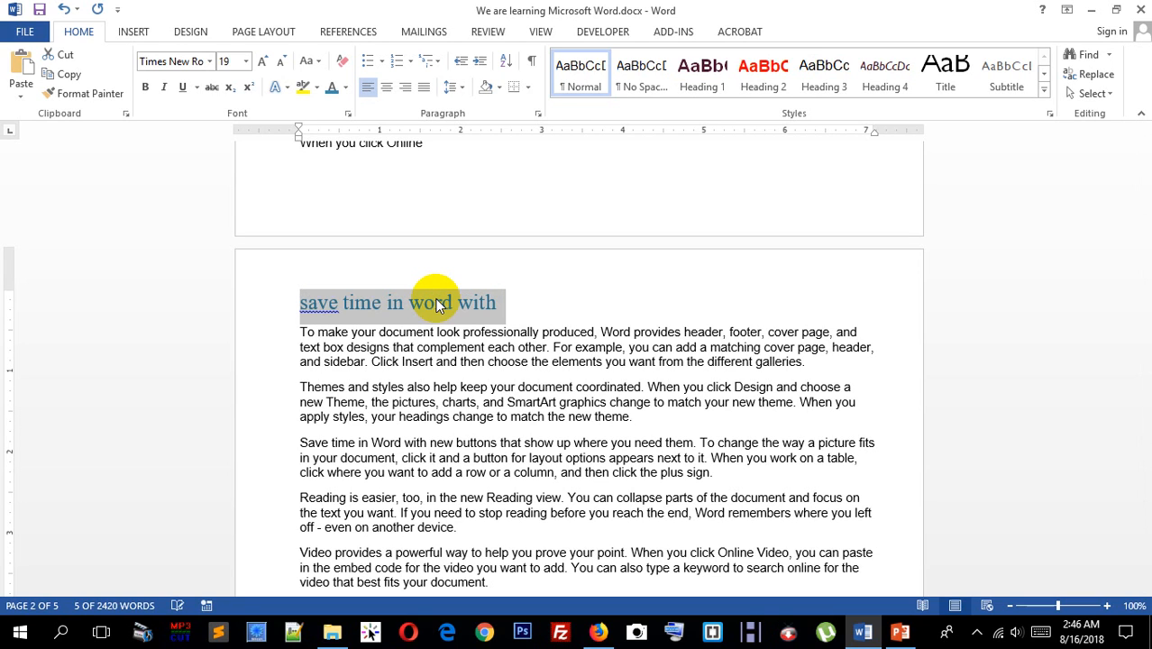
pyautogui.hotkey('shift', 'F3')
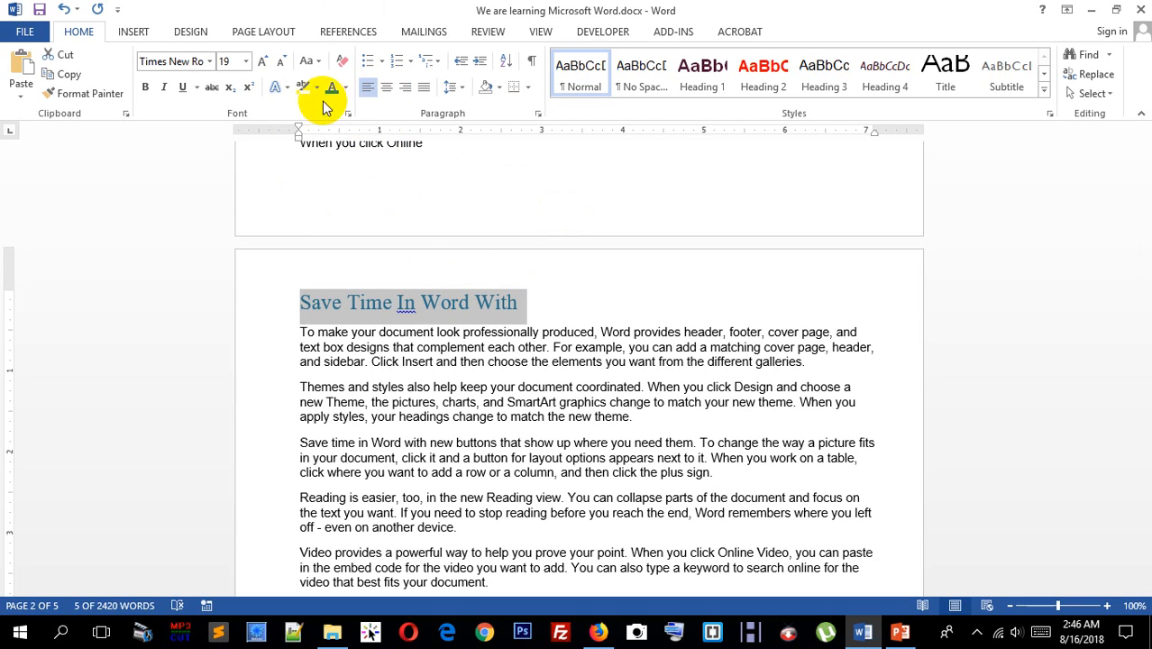
# - Apply the dark Linear Right gradient variation to the page 2 heading's font color
pyautogui.click(346, 88)
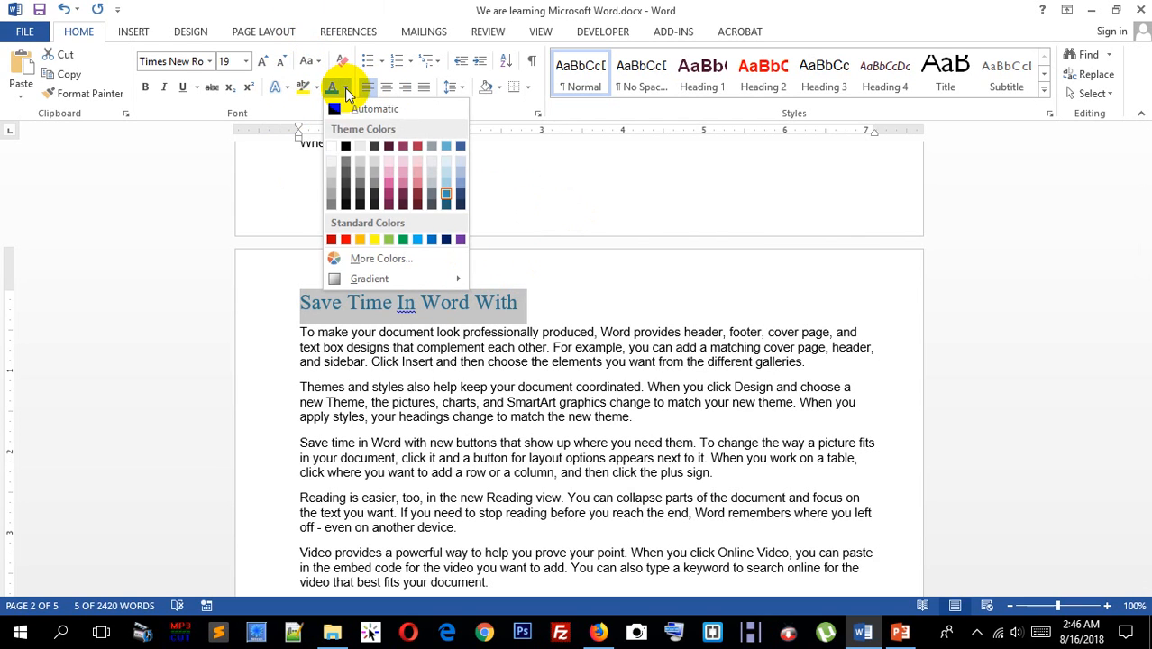
pyautogui.moveTo(351, 280)
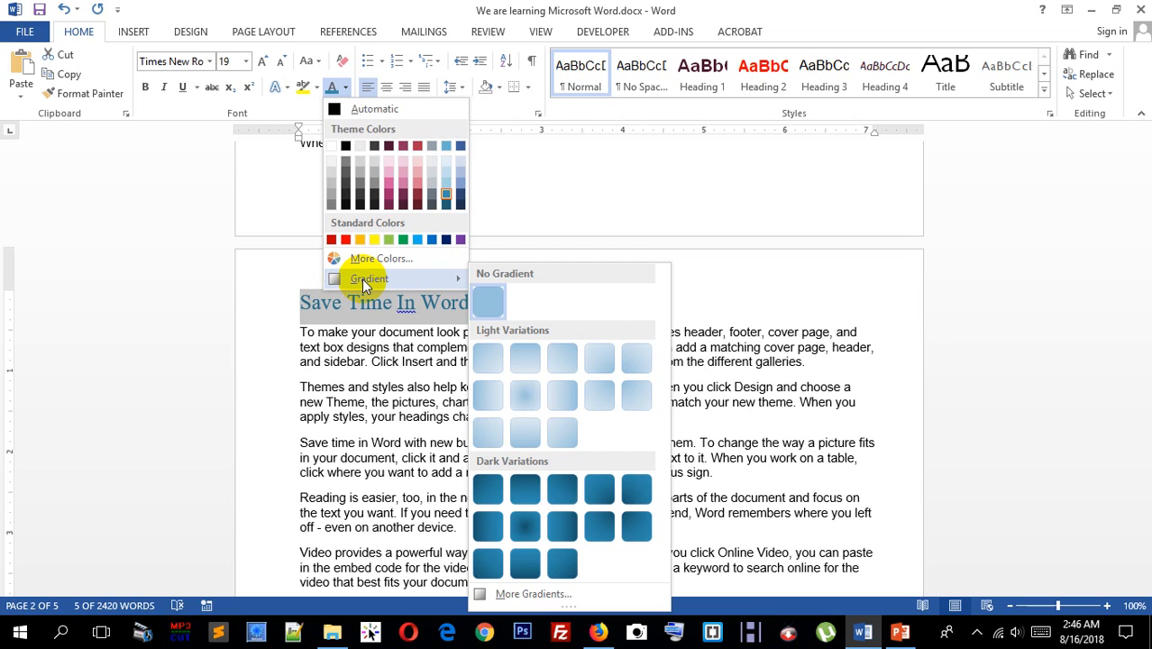
pyautogui.click(368, 343)
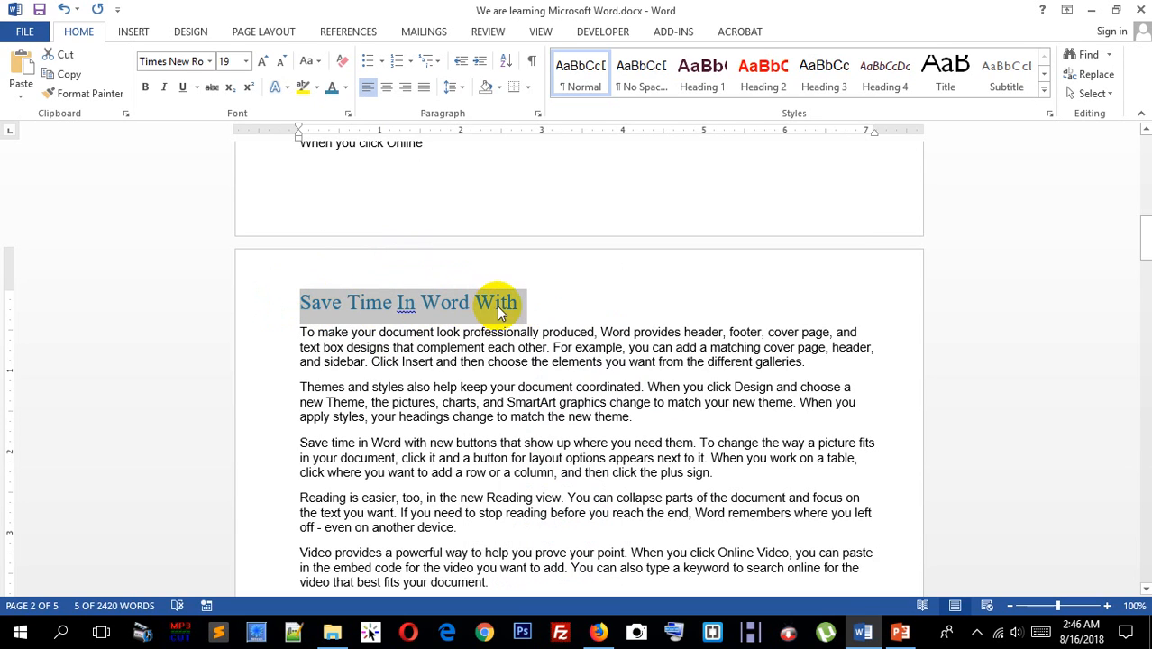
pyautogui.click(343, 87)
pyautogui.moveTo(403, 279)
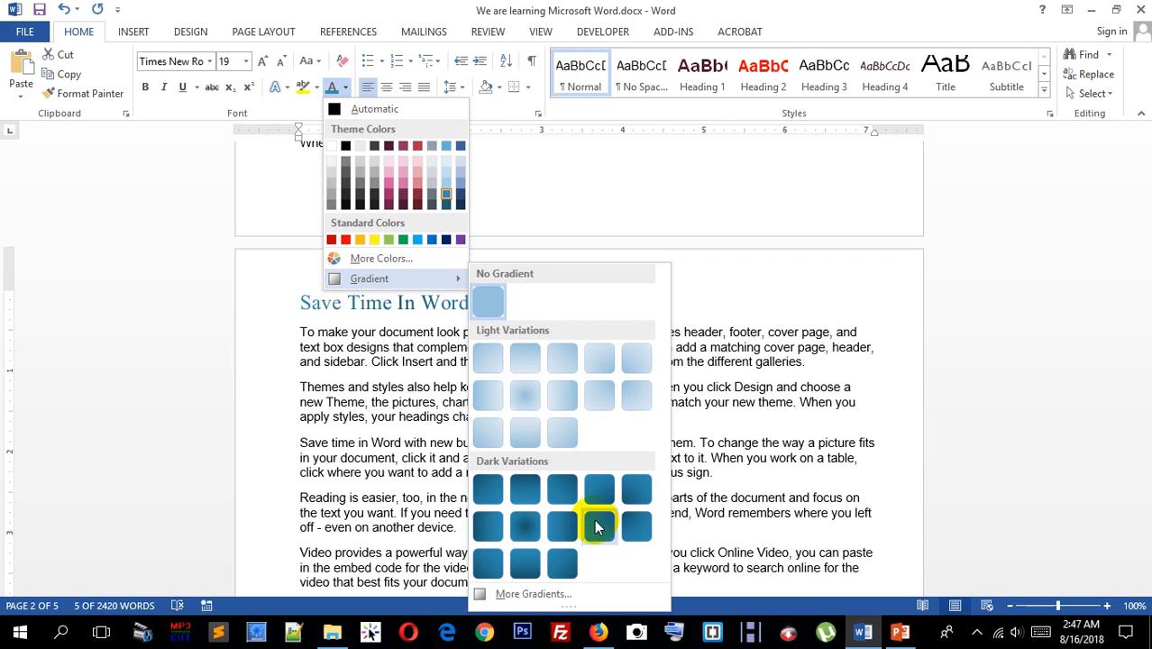
pyautogui.click(486, 530)
pyautogui.click(460, 387)
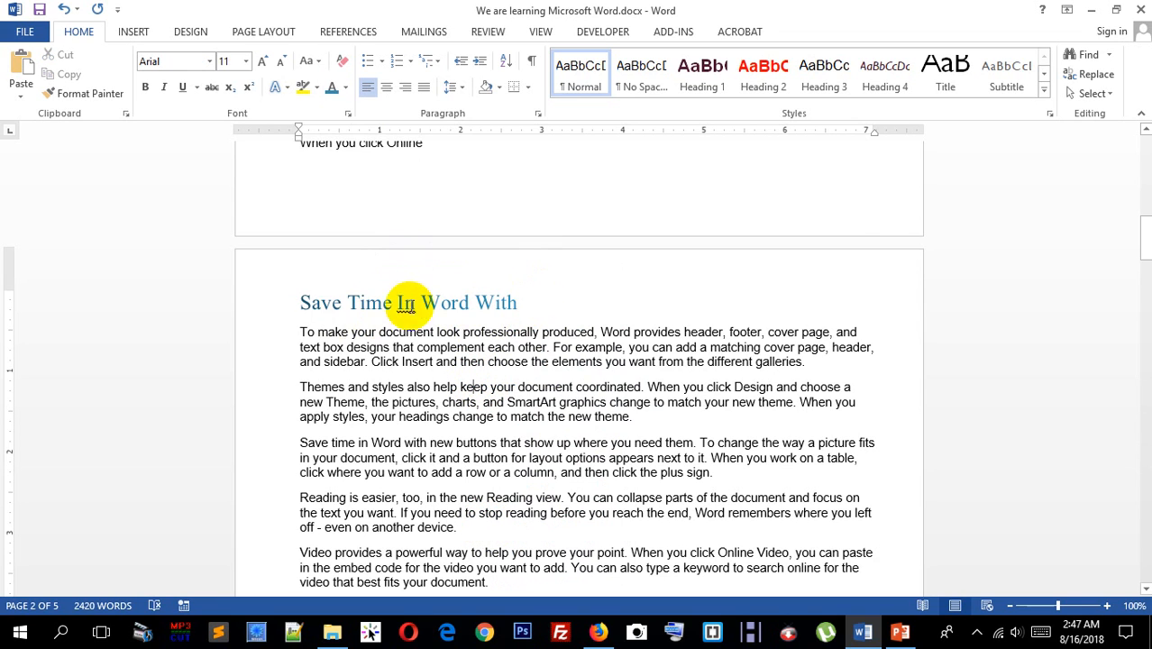
pyautogui.moveTo(317, 304); pyautogui.dragTo(322, 305)
pyautogui.click(461, 309)
pyautogui.moveTo(517, 303); pyautogui.dragTo(496, 299)
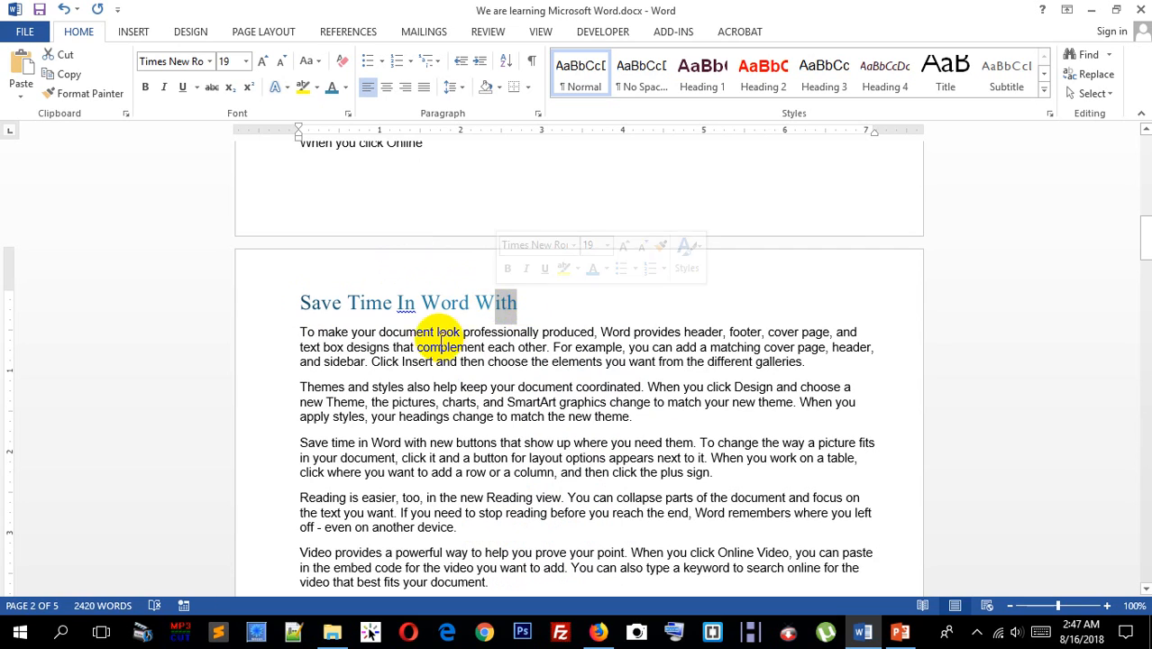
pyautogui.click(507, 303)
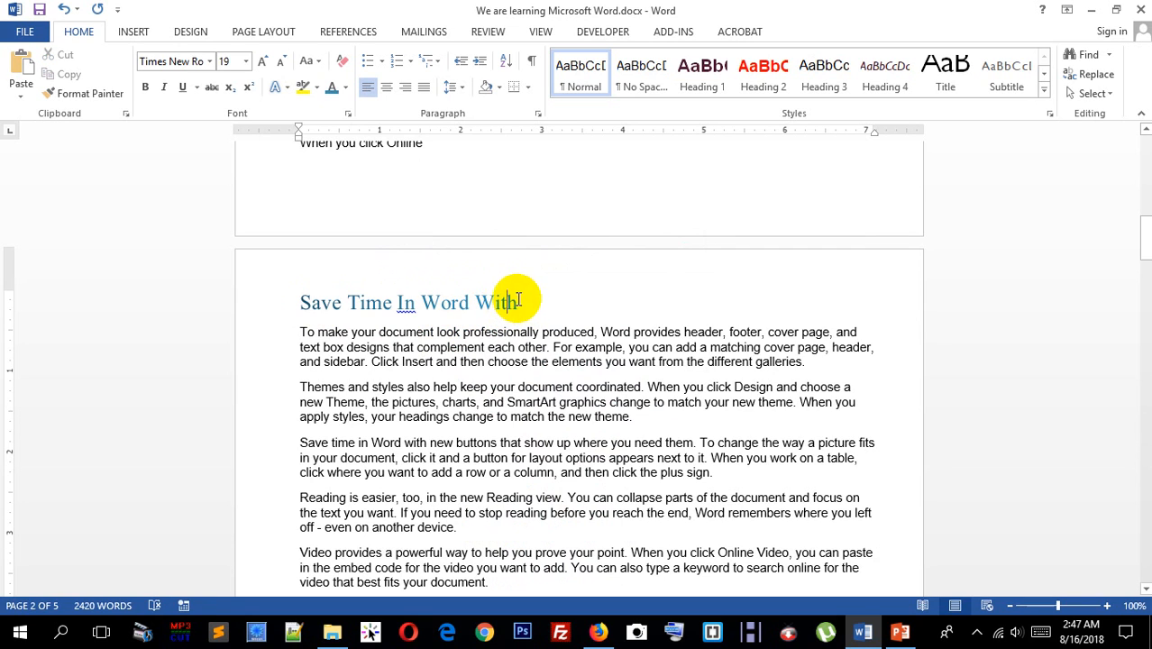
pyautogui.moveTo(514, 302); pyautogui.dragTo(324, 297)
pyautogui.click(416, 347)
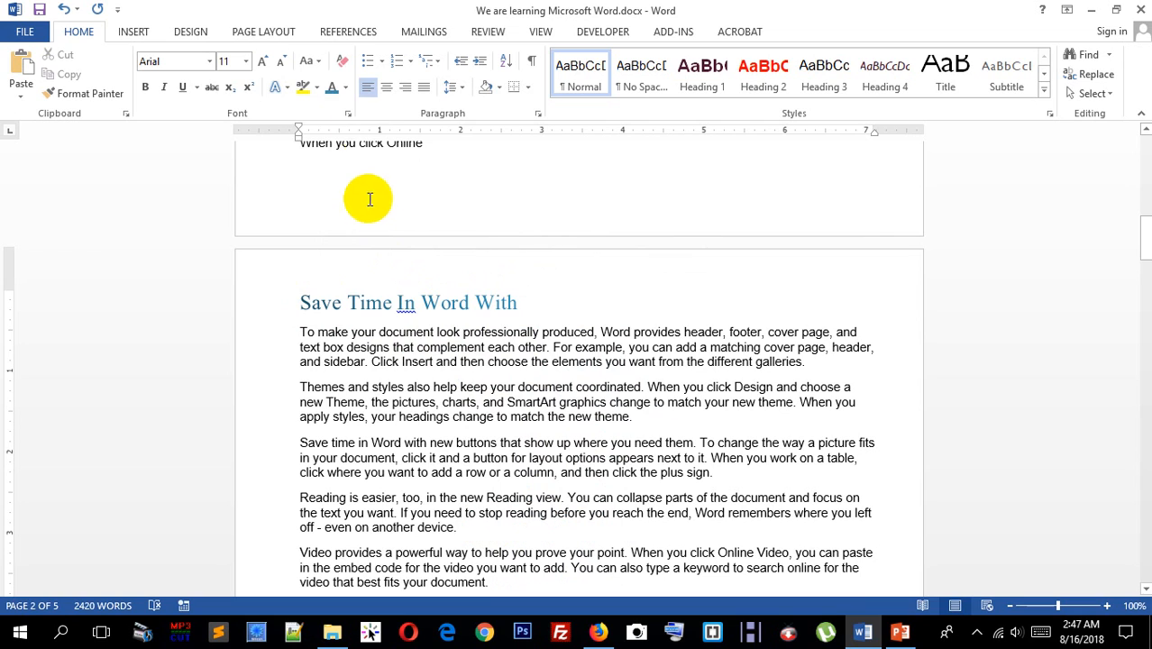
pyautogui.click(345, 88)
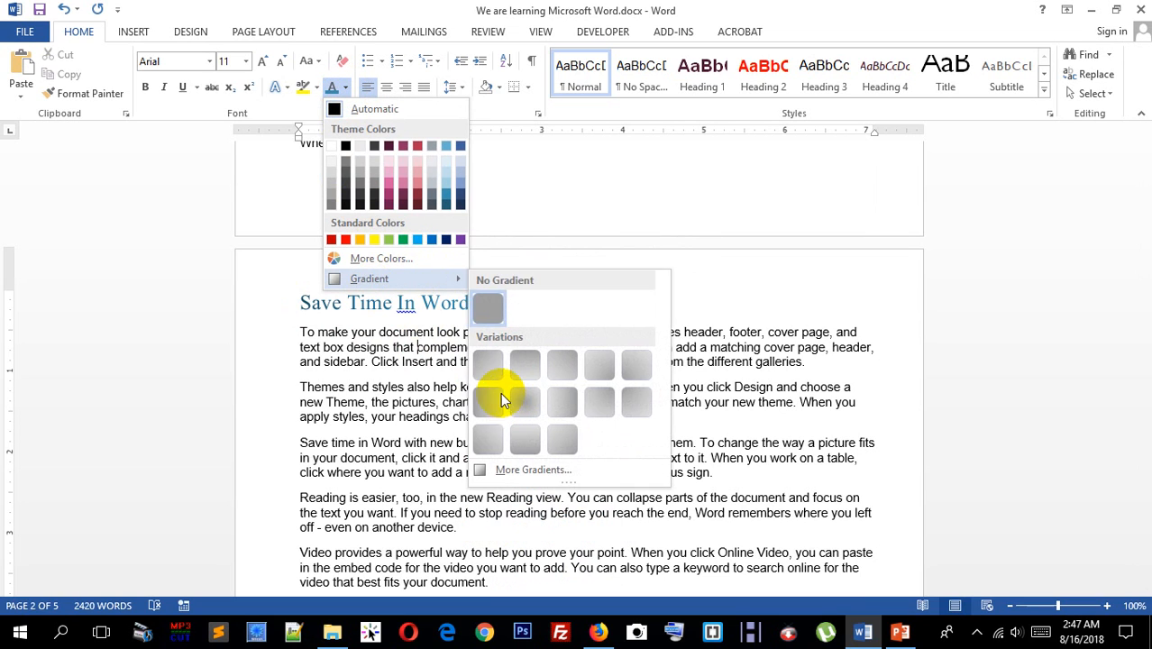
pyautogui.click(383, 373)
# - Set the font color of the first body paragraph on page 2 to the darkest plum theme shade
pyautogui.click(299, 331)
pyautogui.moveTo(299, 331); pyautogui.dragTo(799, 362)
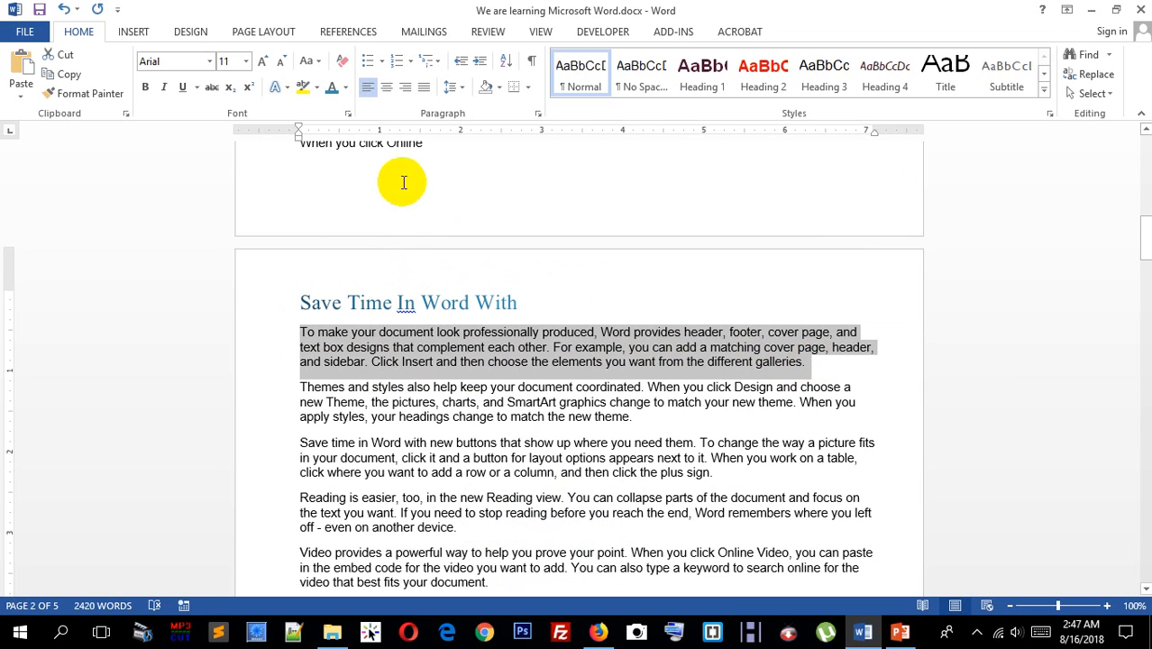
pyautogui.click(347, 88)
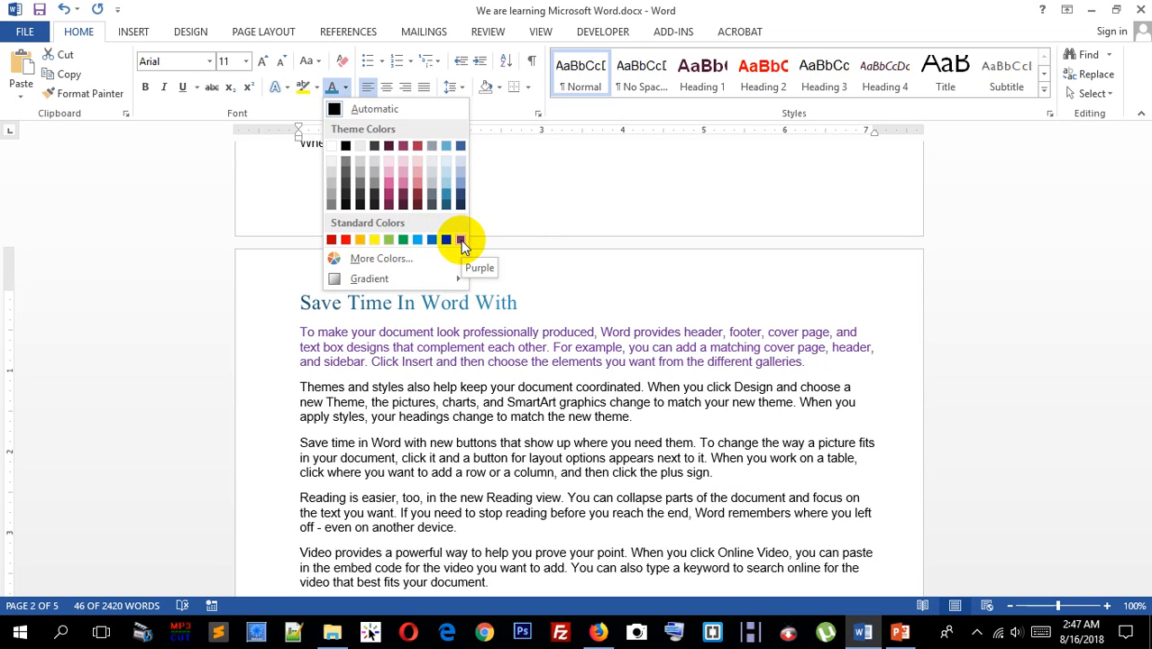
pyautogui.click(386, 201)
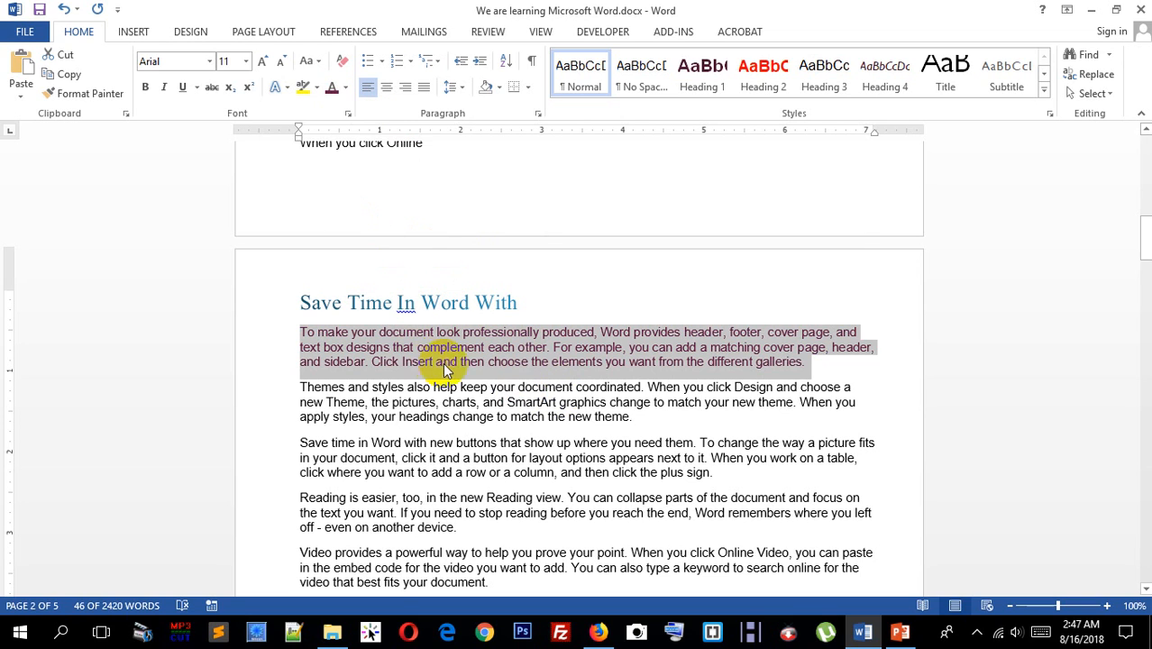
# - Apply the dark Linear Right gradient variation to the plum paragraph beneath the page 2 heading
pyautogui.click(345, 88)
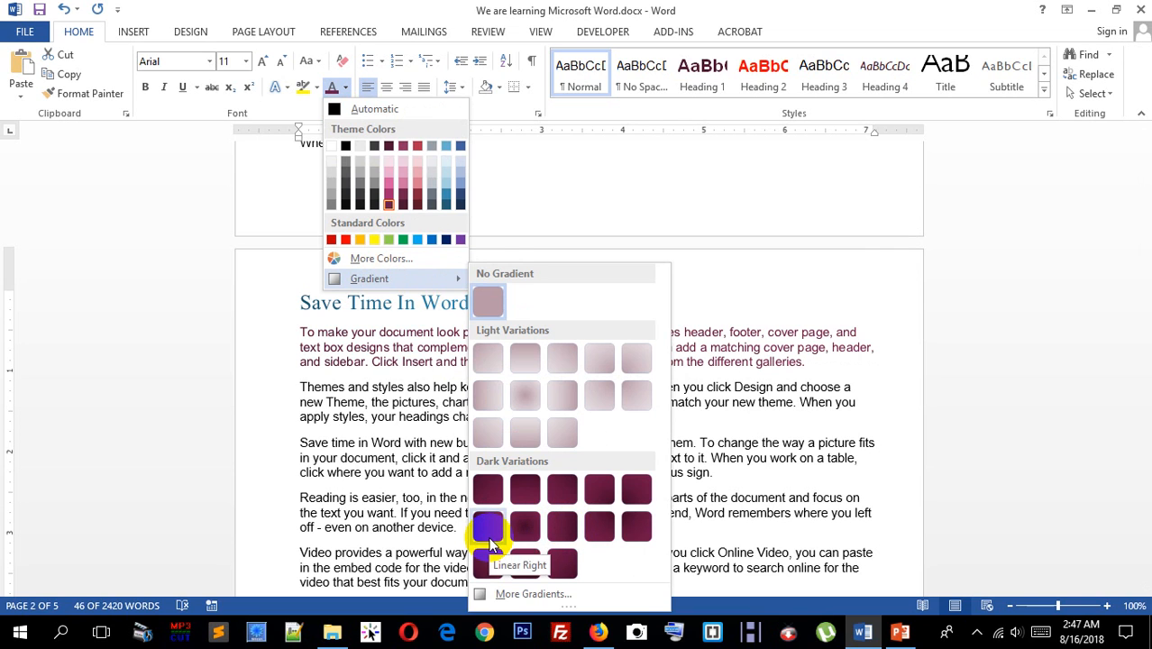
pyautogui.click(487, 533)
pyautogui.click(450, 416)
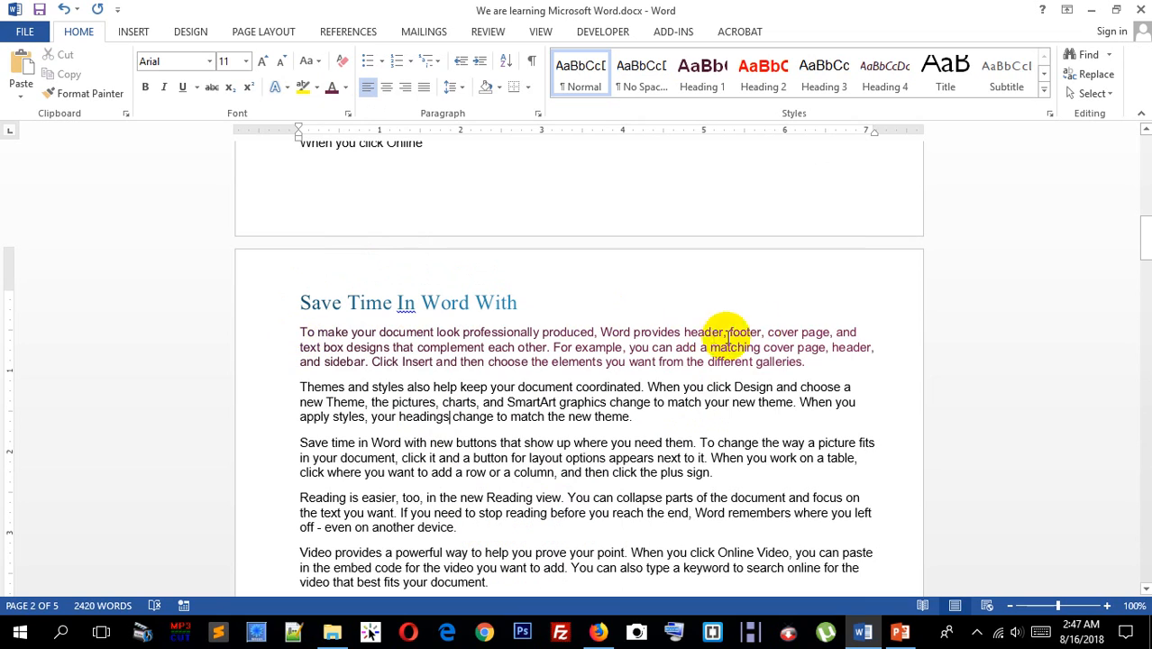
pyautogui.moveTo(872, 347); pyautogui.dragTo(828, 335)
pyautogui.click(838, 361)
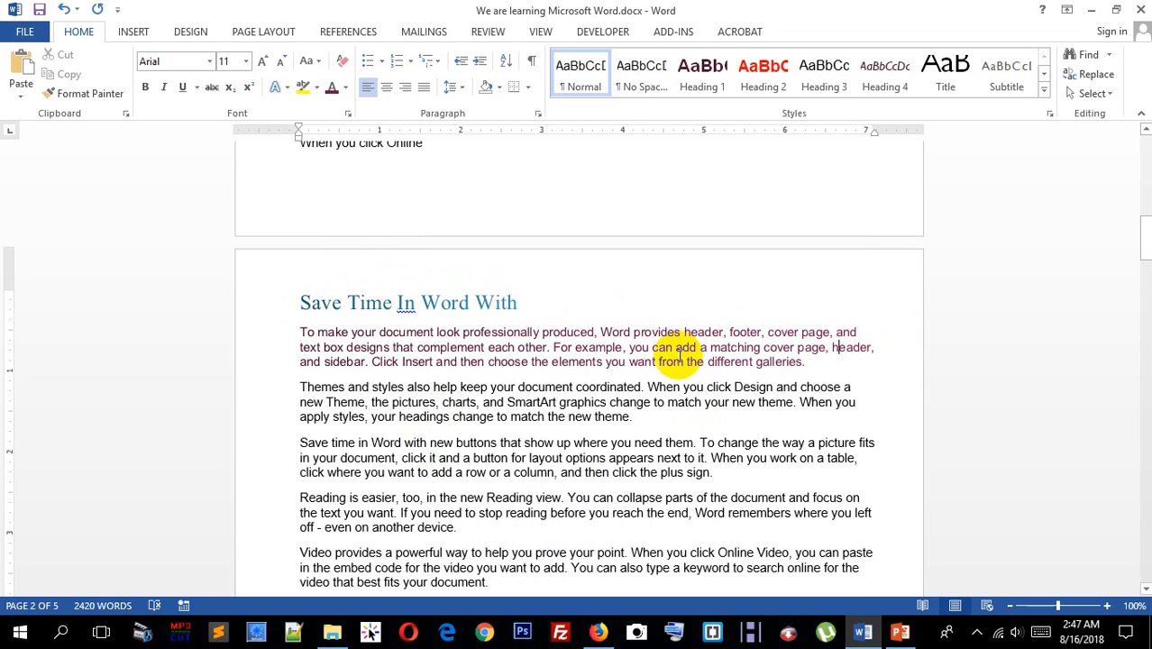
pyautogui.click(345, 89)
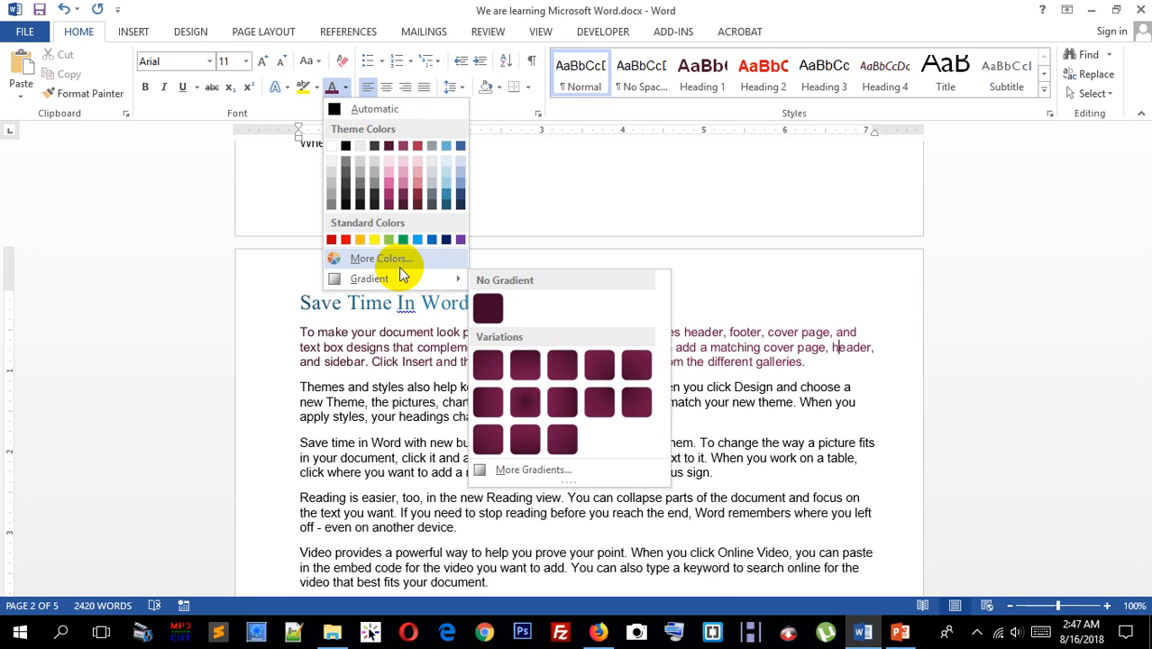
pyautogui.click(494, 396)
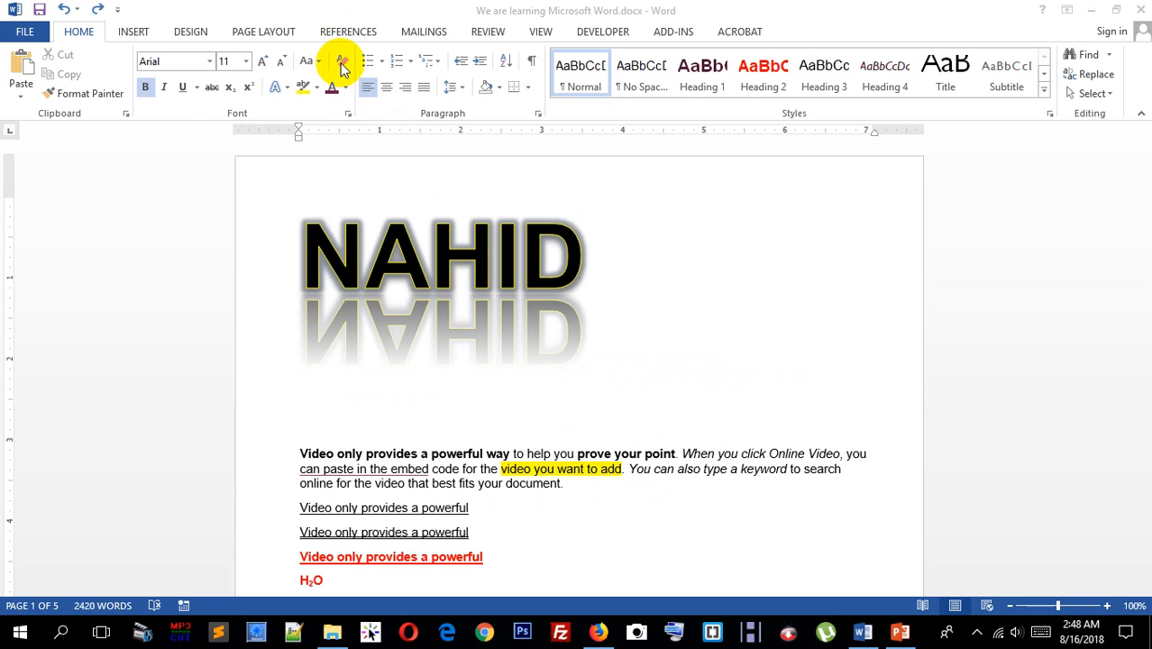
# - Clear all formatting from the red underlined "Themes and styles also help" paragraph on page 1
pyautogui.click(452, 168)
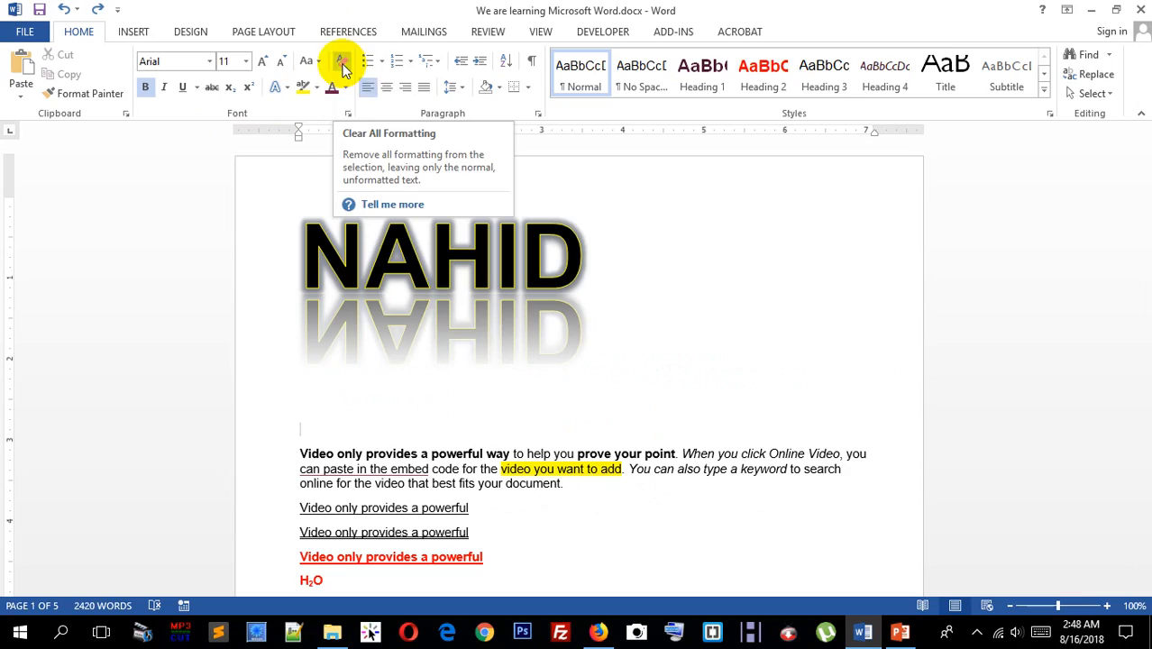
pyautogui.click(434, 261)
pyautogui.scroll(-5, 462, 343)
pyautogui.scroll(-7, 399, 364)
pyautogui.scroll(11, 446, 349)
pyautogui.scroll(-4, 480, 343)
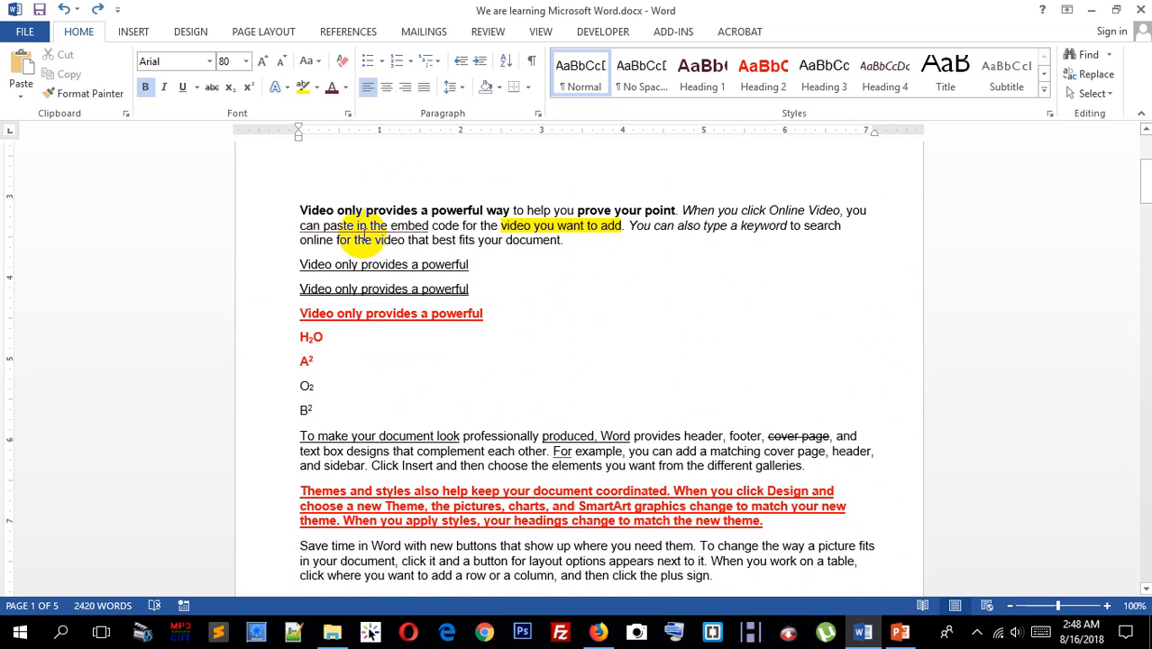
pyautogui.scroll(3, 356, 236)
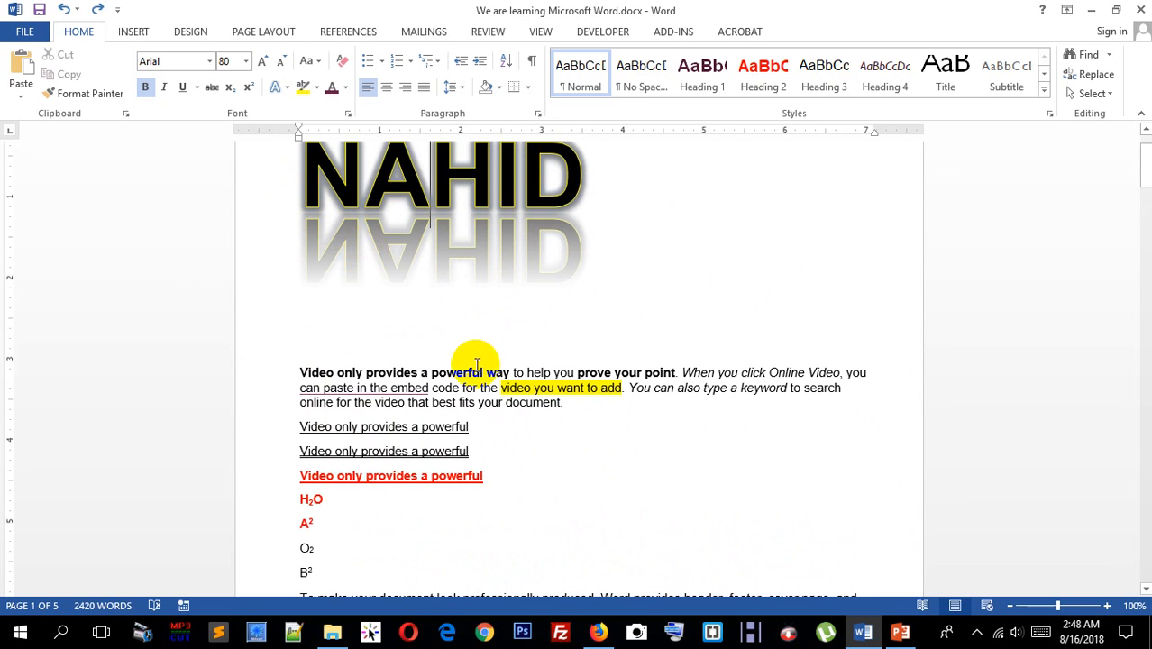
pyautogui.scroll(-2, 477, 364)
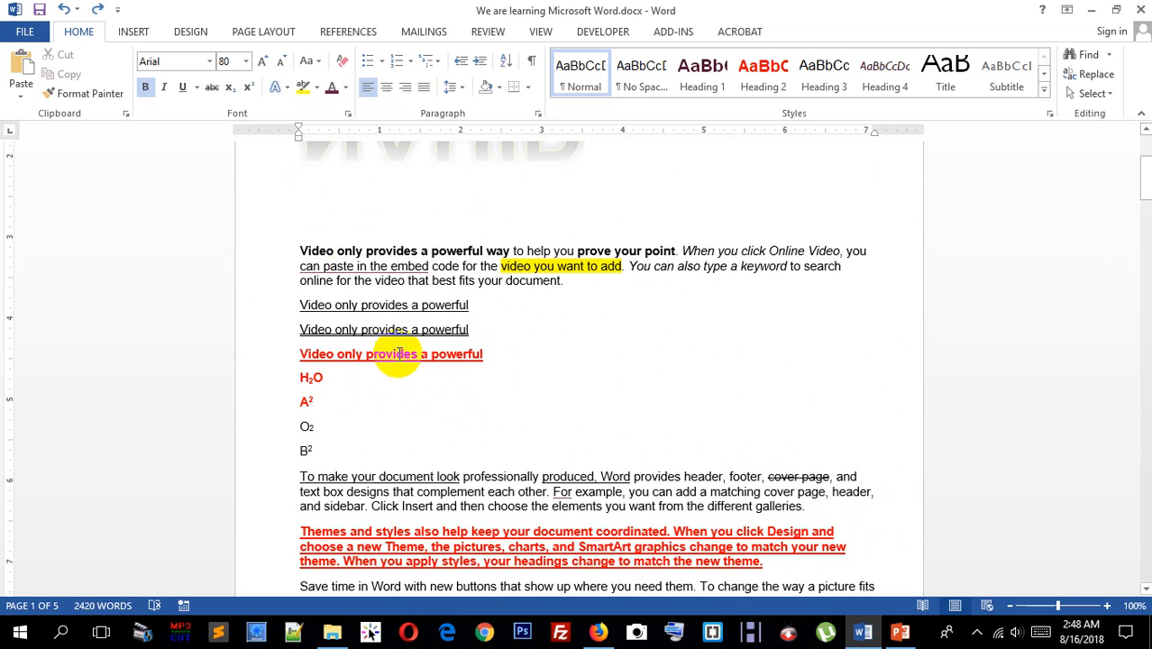
pyautogui.scroll(-4, 398, 354)
pyautogui.moveTo(302, 288); pyautogui.dragTo(797, 321)
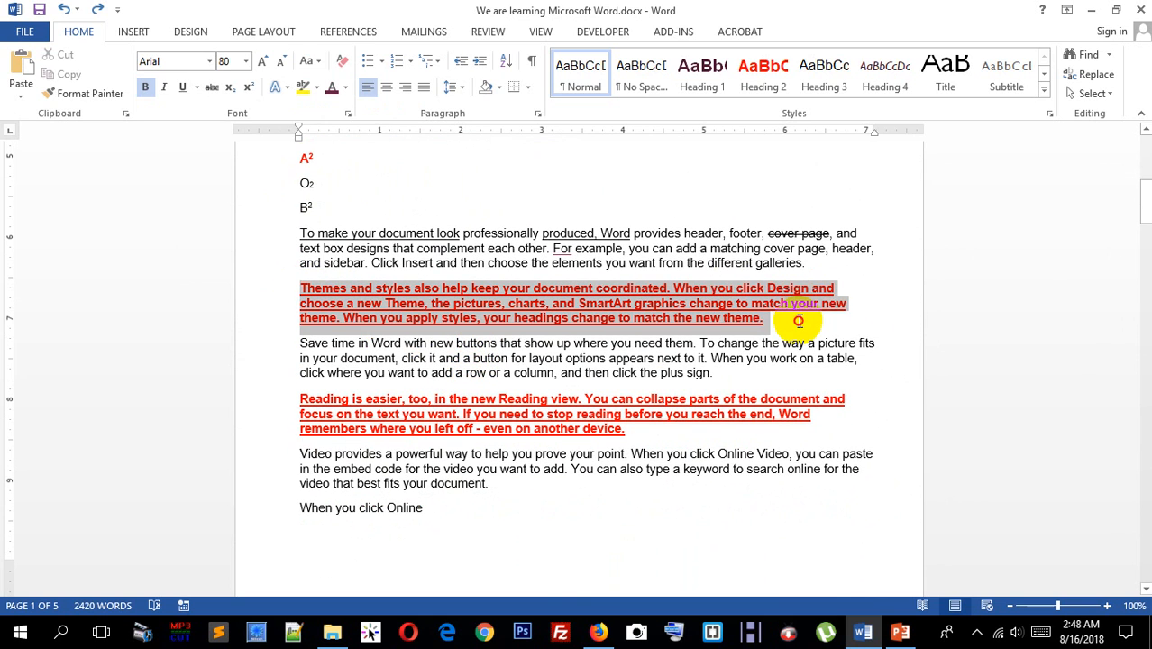
pyautogui.click(344, 61)
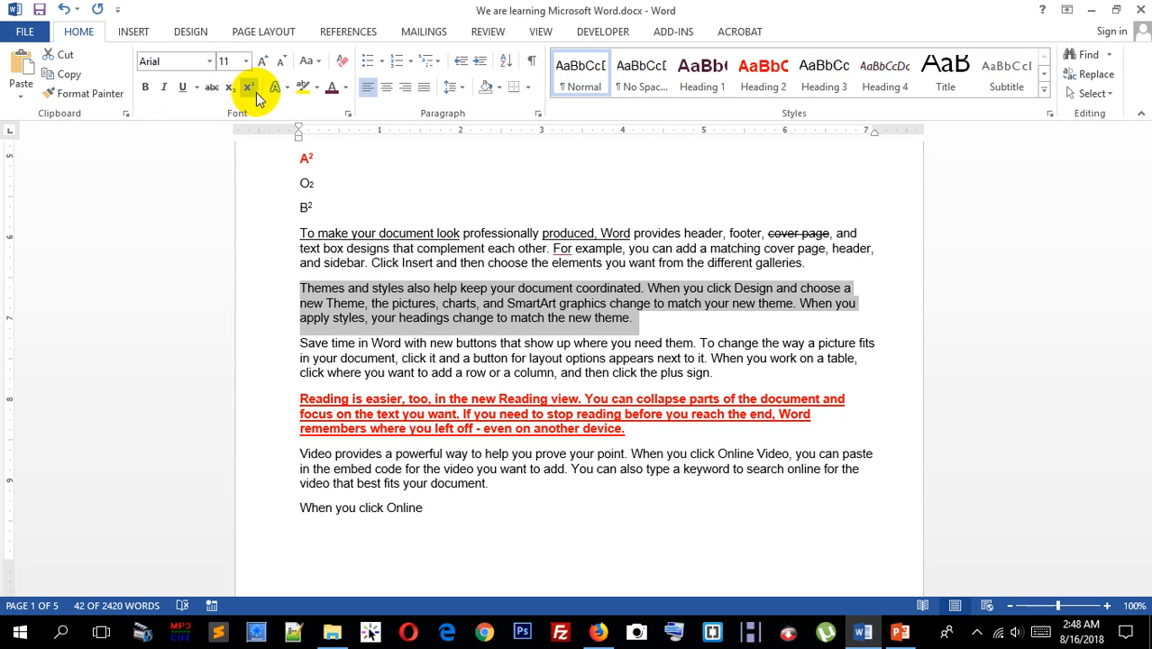
# - Clear all formatting from the red underlined "Reading is easier, too" paragraph on page 1
pyautogui.scroll(3, 415, 325)
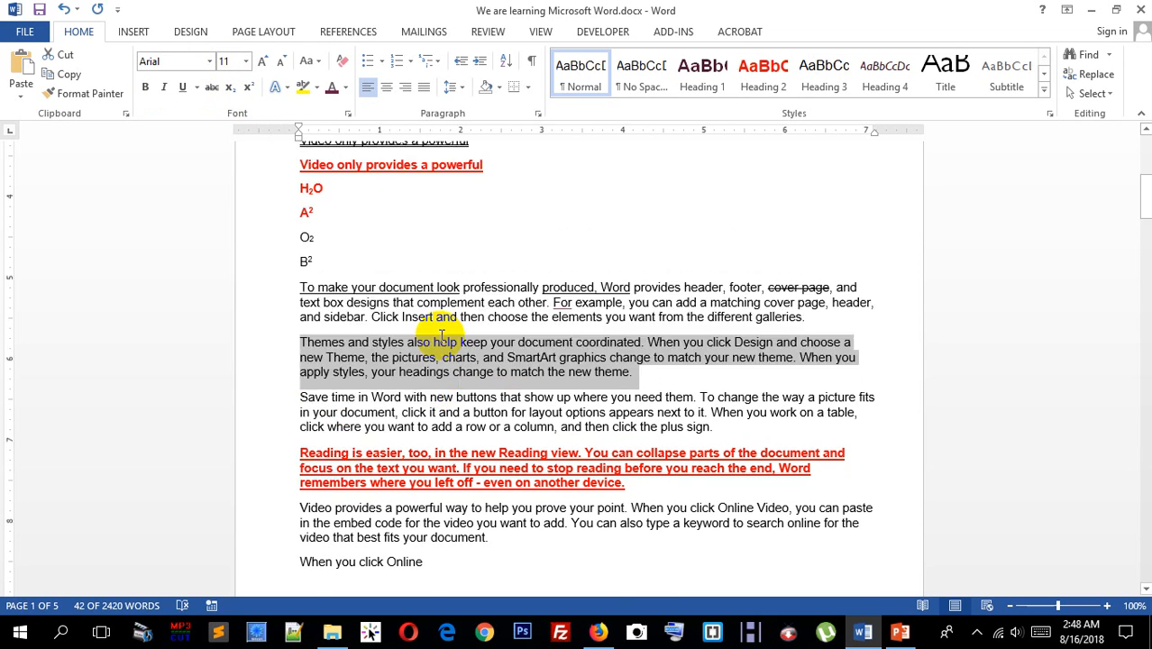
pyautogui.click(469, 420)
pyautogui.scroll(-2, 501, 420)
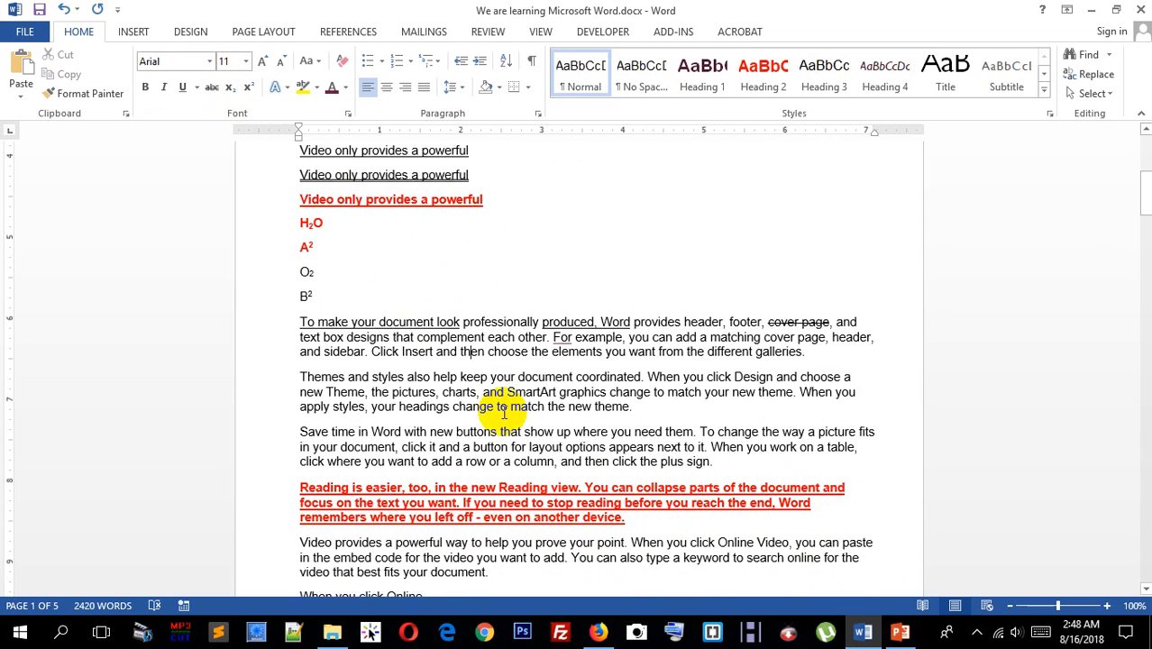
pyautogui.scroll(-3, 352, 412)
pyautogui.moveTo(302, 317); pyautogui.dragTo(631, 349)
pyautogui.click(343, 61)
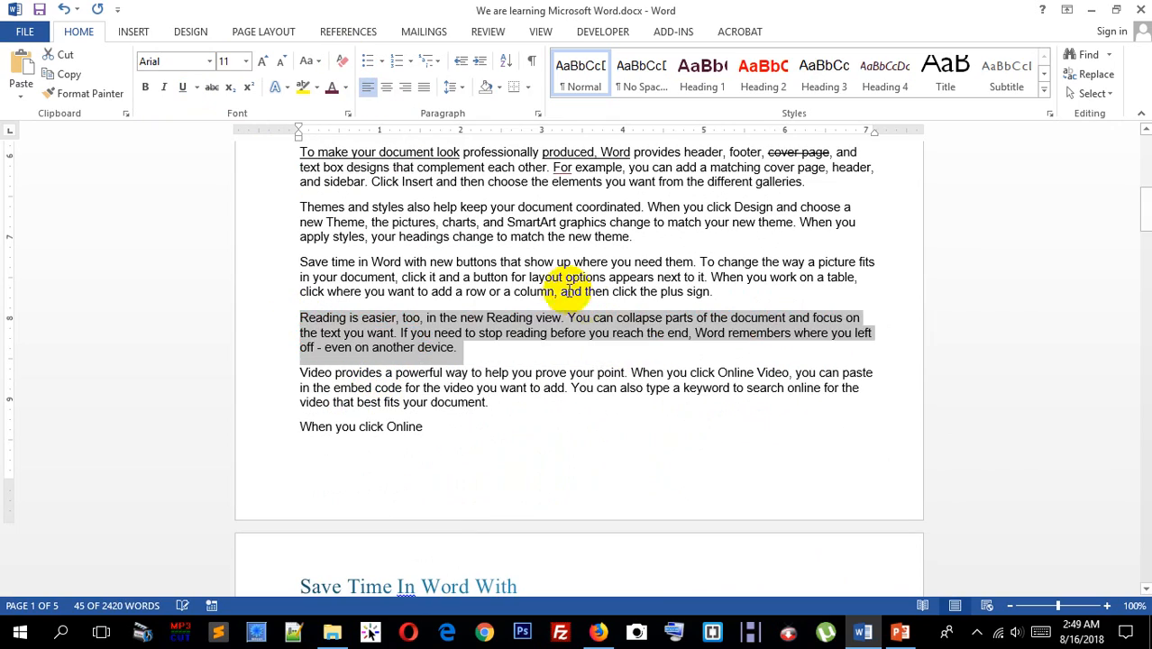
# - Clear all formatting from the opening "Video only provides a powerful way" paragraph below the name heading
pyautogui.scroll(8, 587, 297)
pyautogui.moveTo(502, 306); pyautogui.dragTo(623, 307)
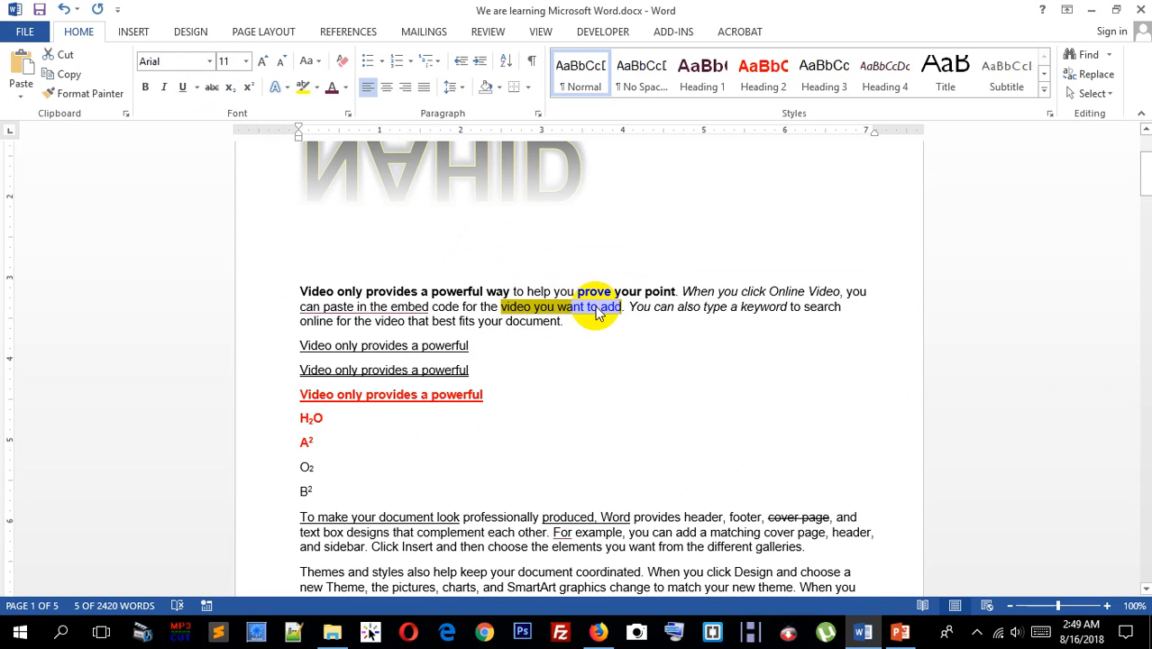
pyautogui.click(532, 307)
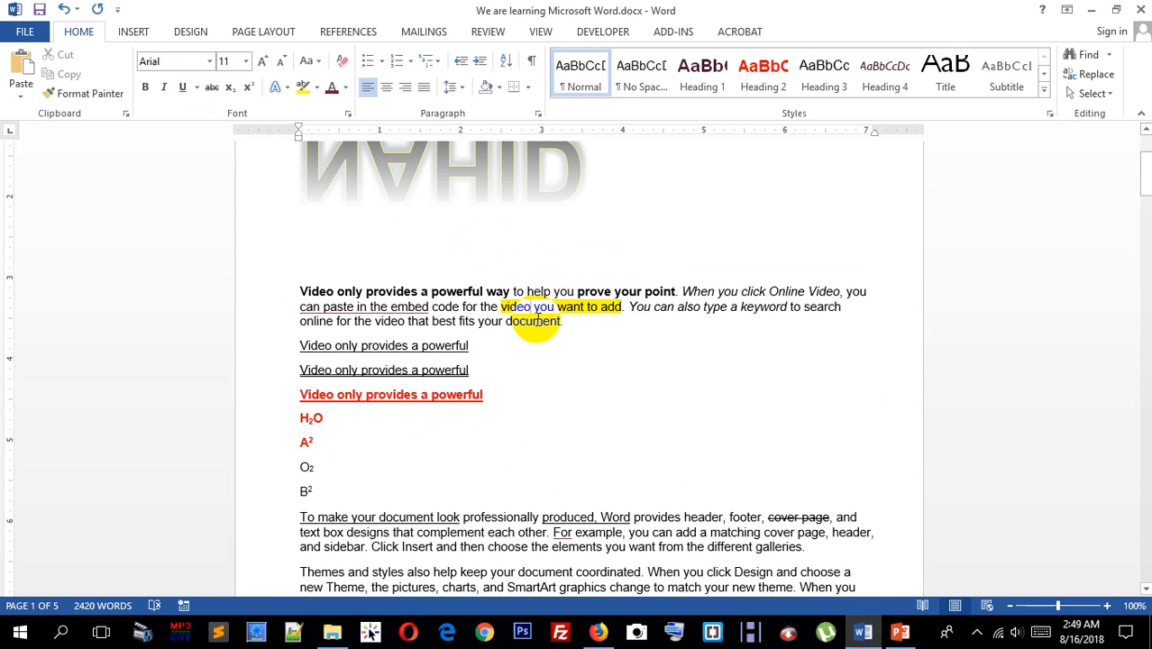
pyautogui.moveTo(301, 290); pyautogui.dragTo(563, 326)
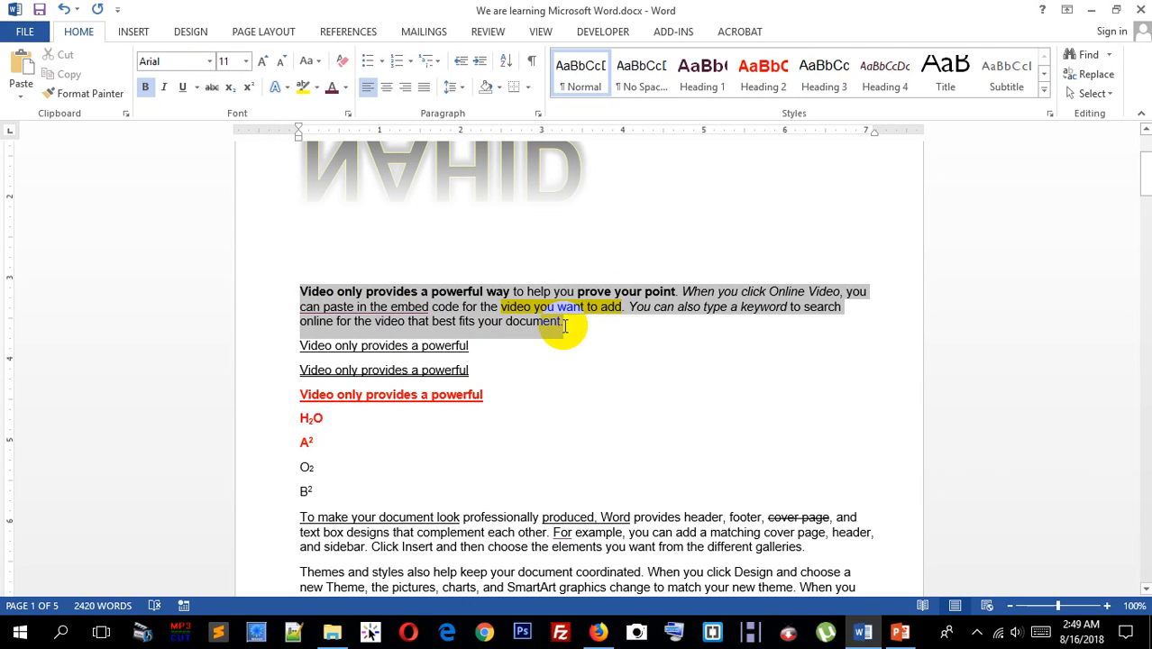
pyautogui.click(343, 63)
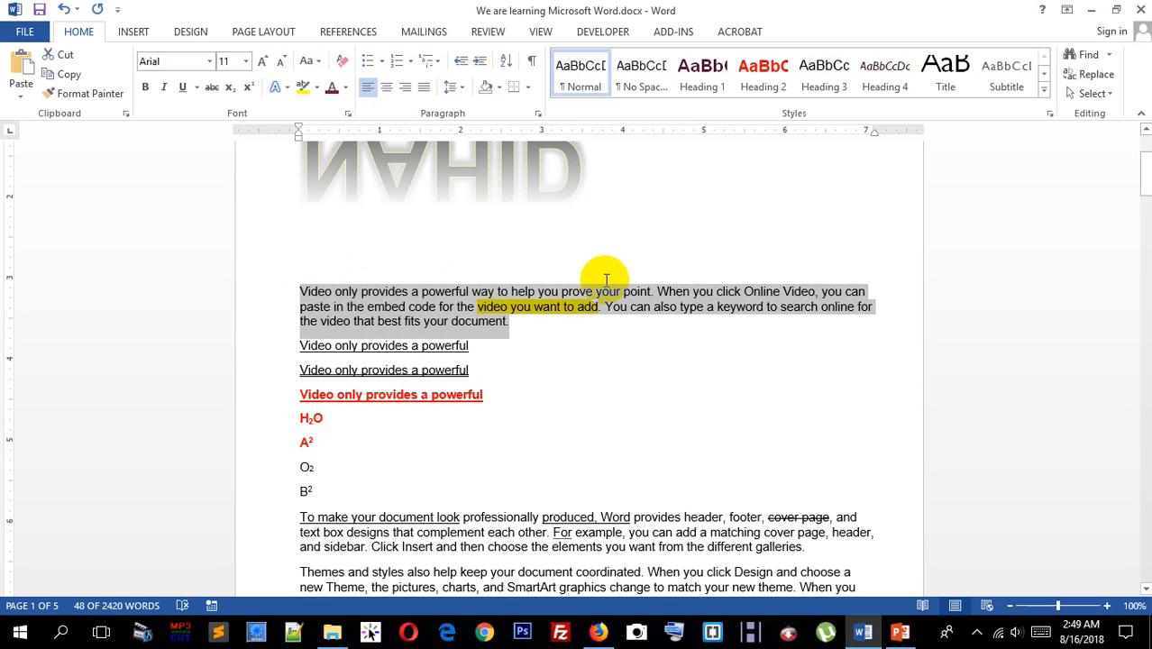
# - Remove the highlight color from "video you want to add" in the opening paragraph below the name heading
pyautogui.click(475, 300)
pyautogui.moveTo(535, 307); pyautogui.dragTo(586, 303)
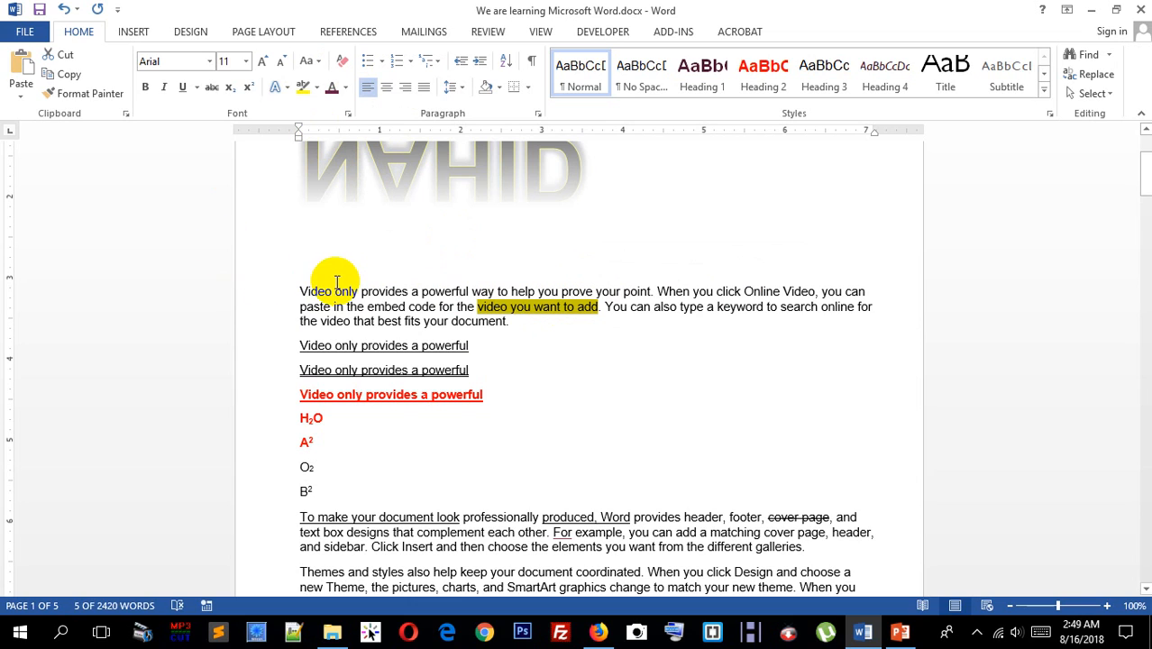
pyautogui.moveTo(457, 307); pyautogui.dragTo(626, 308)
pyautogui.click(316, 87)
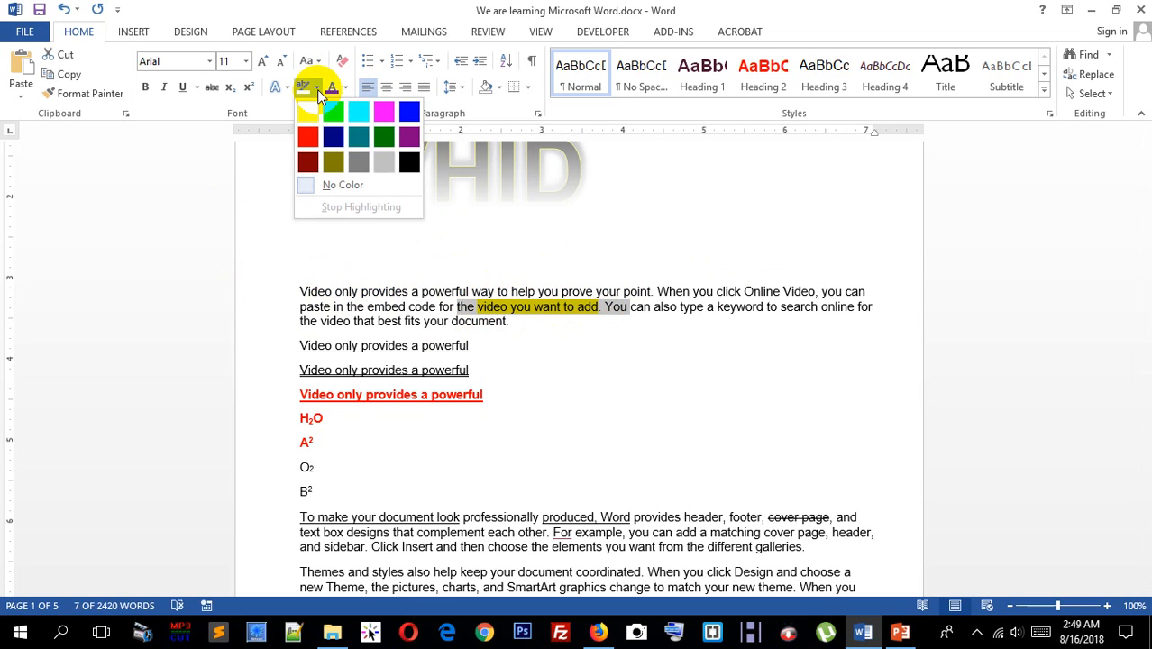
pyautogui.click(541, 330)
pyautogui.click(491, 313)
pyautogui.moveTo(440, 308); pyautogui.dragTo(624, 307)
pyautogui.click(317, 87)
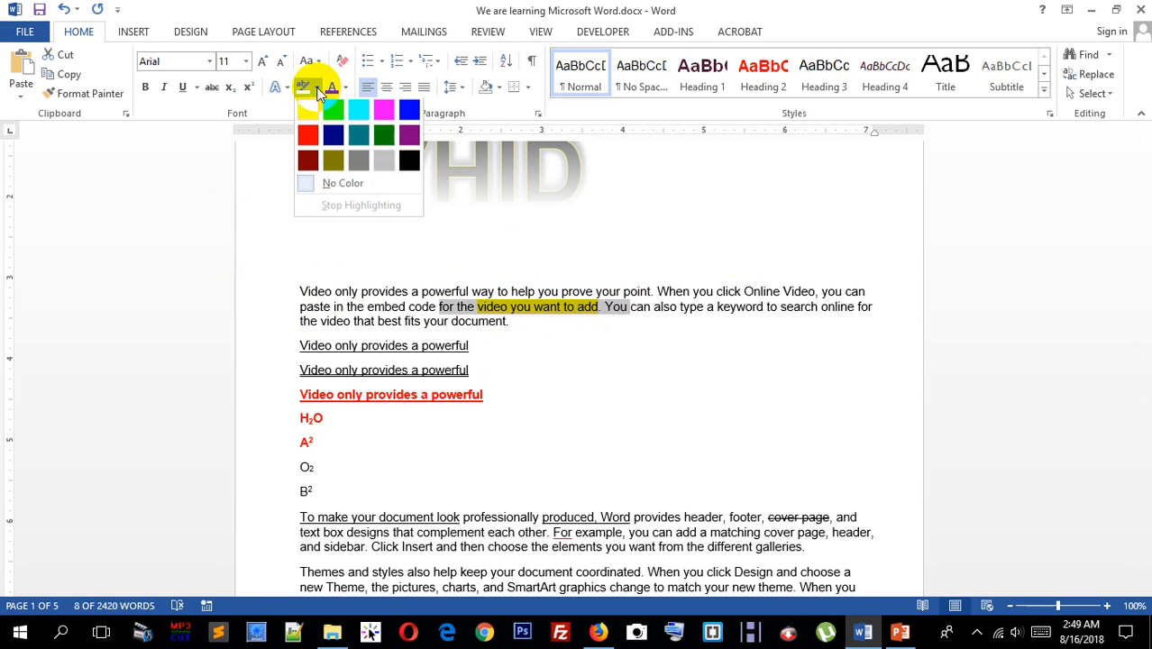
pyautogui.click(329, 187)
pyautogui.moveTo(506, 321); pyautogui.dragTo(315, 307)
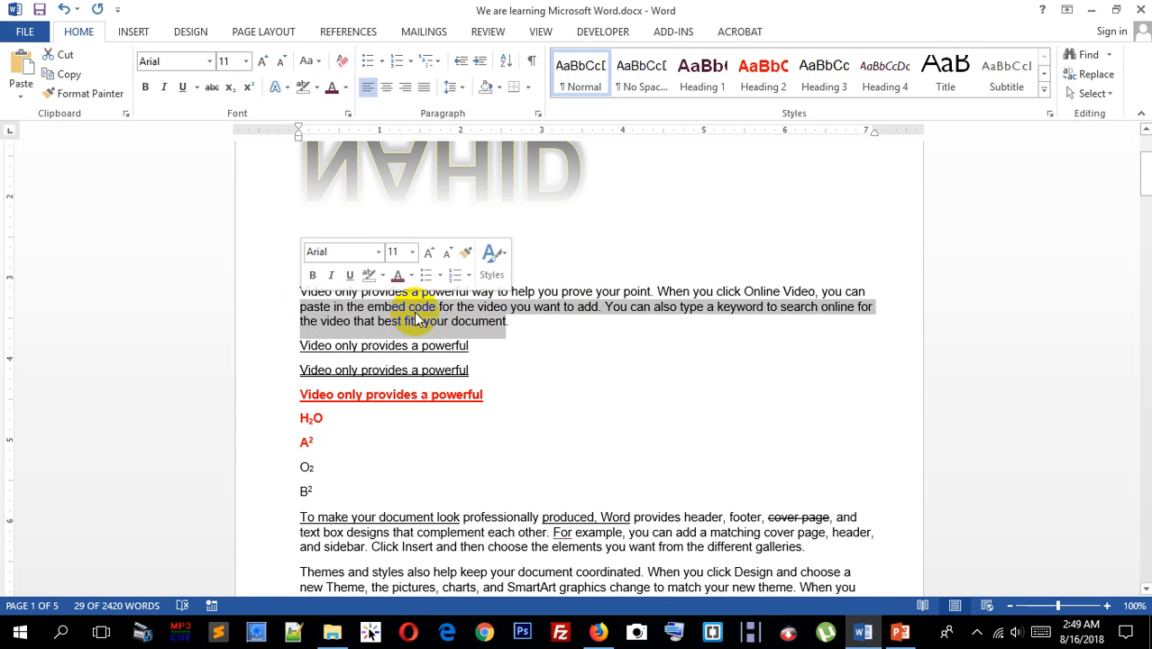
pyautogui.click(592, 314)
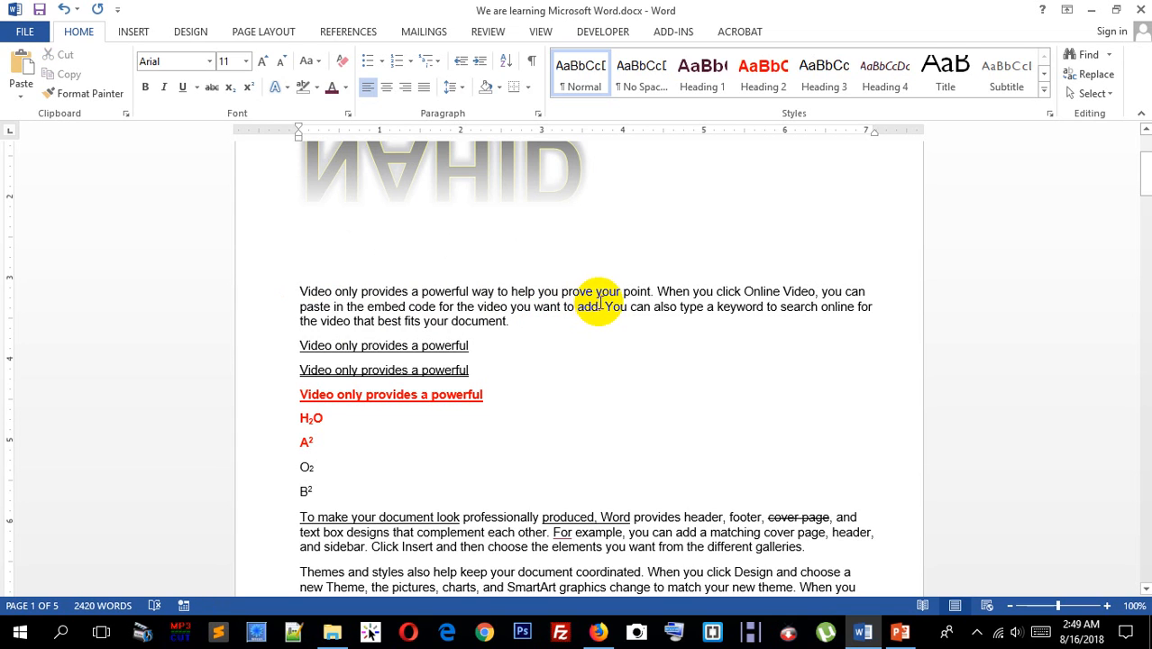
# - Examine the font, style, size, underline and effects options in the Font dialog for the opening paragraph without applying changes
pyautogui.moveTo(301, 290); pyautogui.dragTo(506, 322)
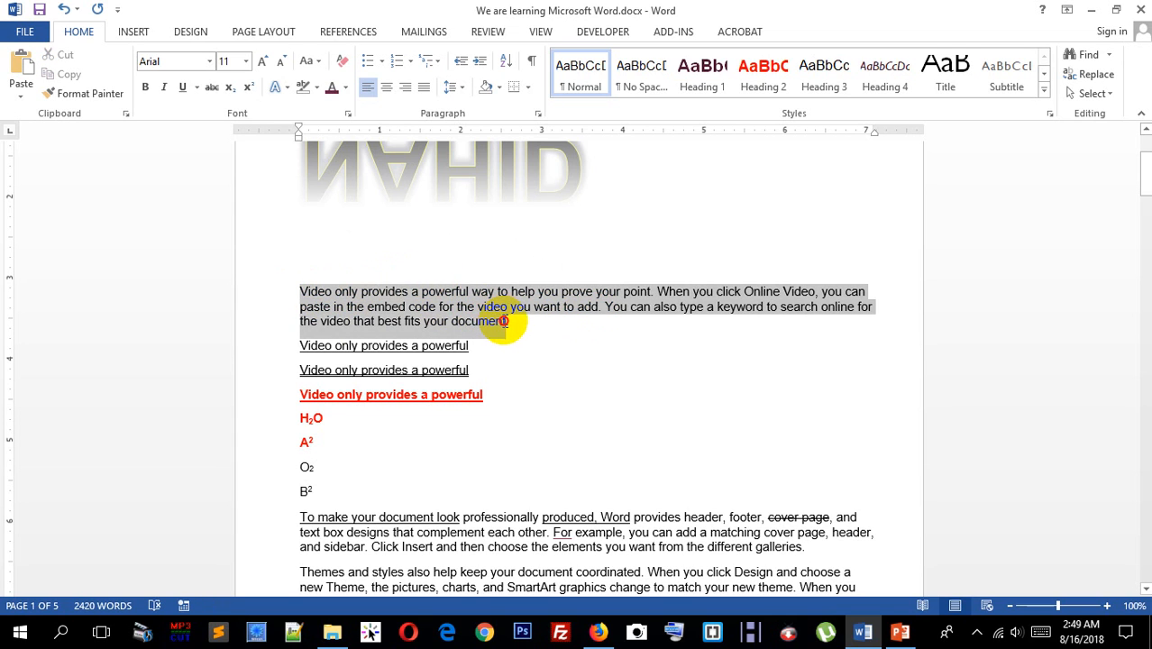
pyautogui.click(419, 293)
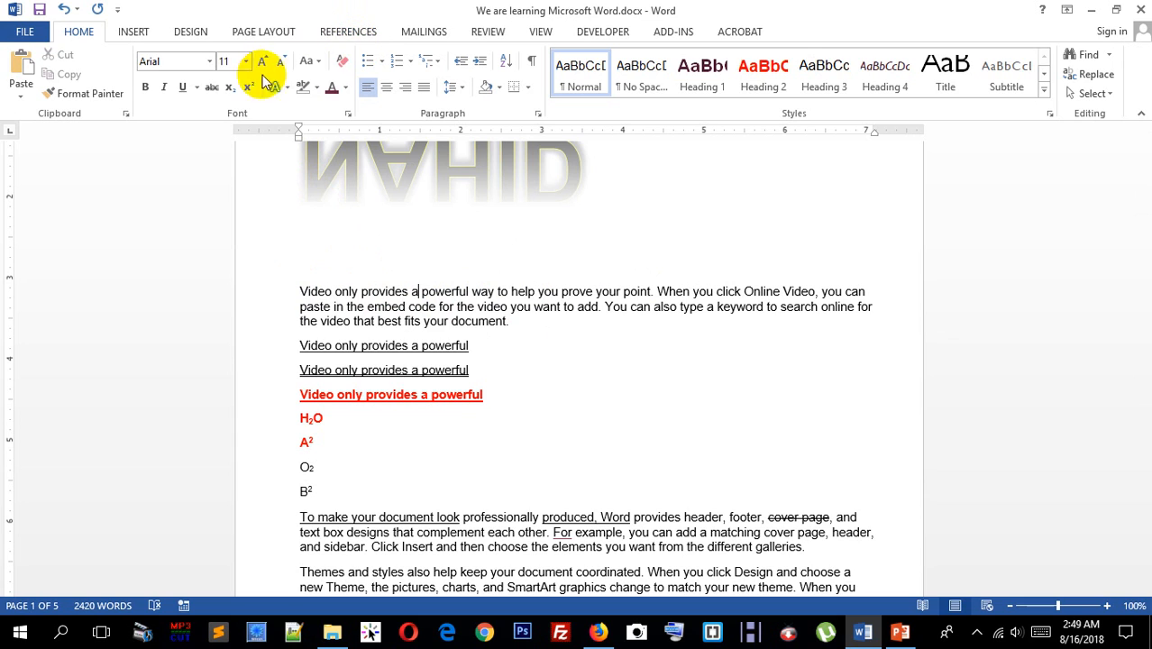
pyautogui.click(349, 114)
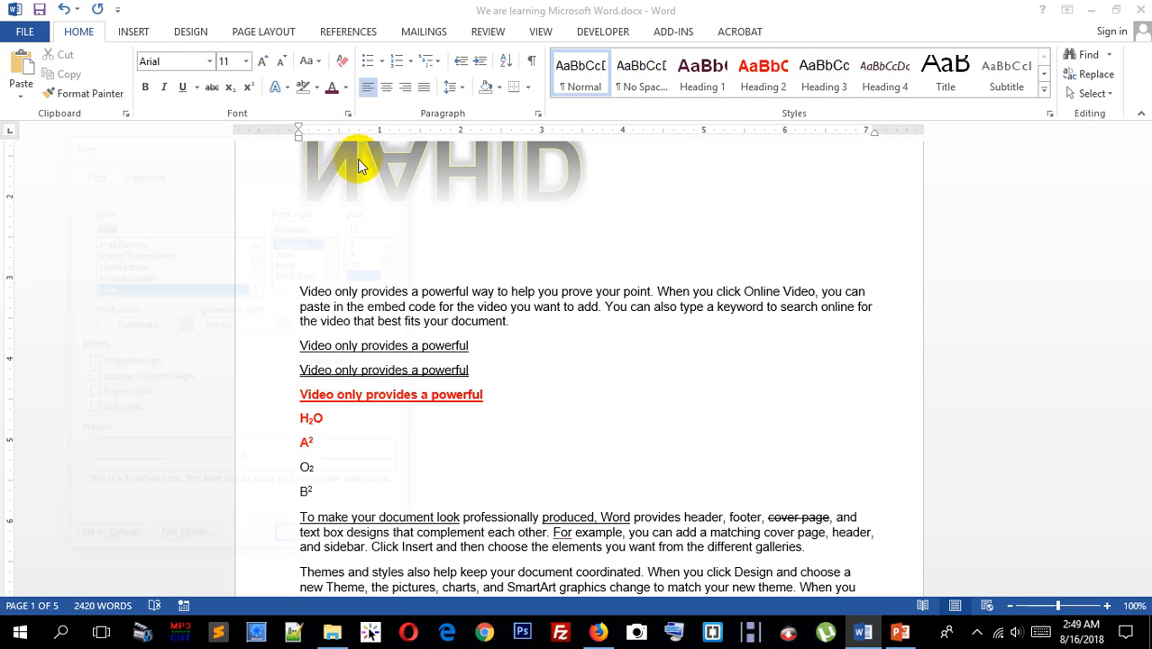
pyautogui.click(397, 141)
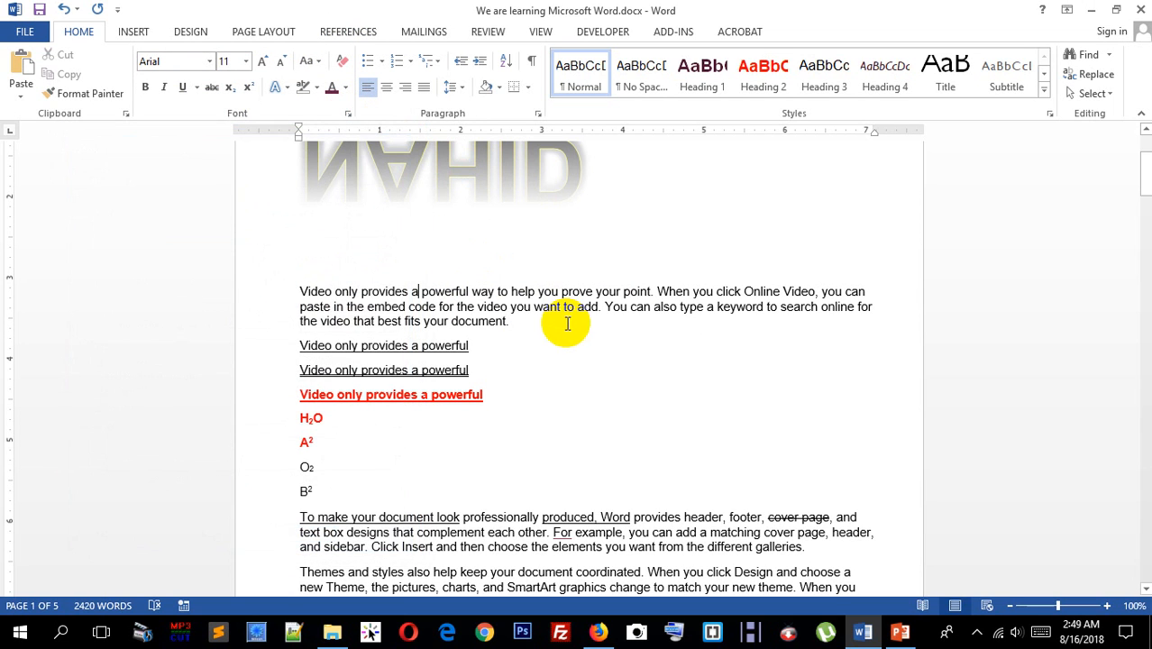
pyautogui.scroll(3, 632, 348)
pyautogui.scroll(-3, 605, 316)
pyautogui.click(386, 291)
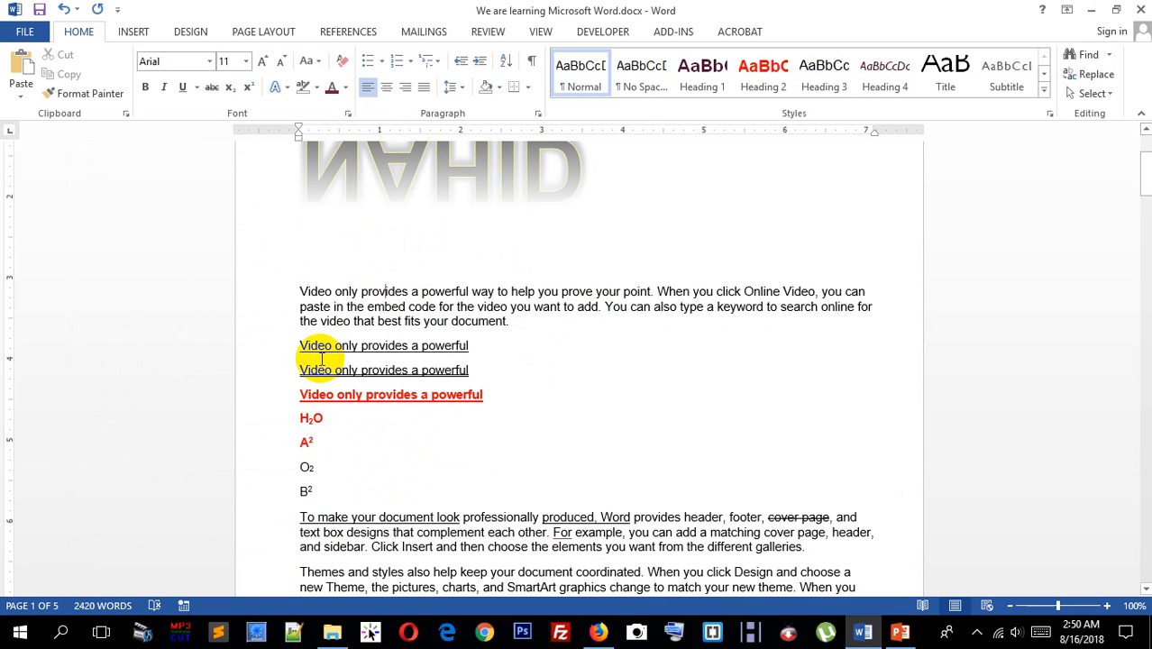
pyautogui.hotkey('ctrl', 'd')
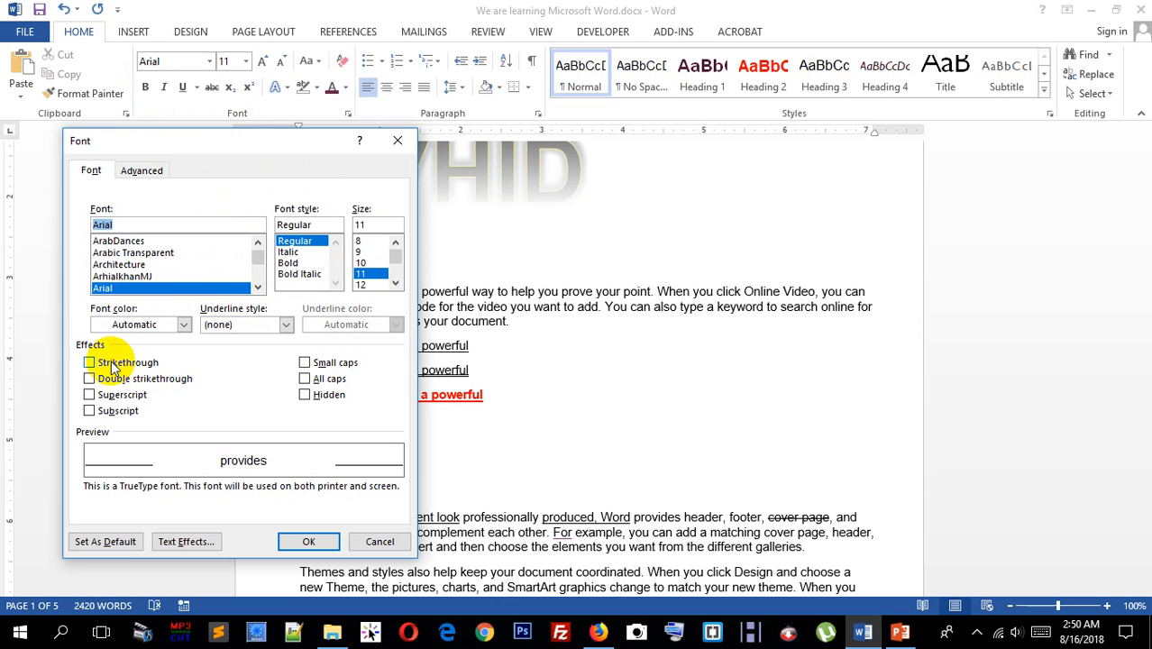
pyautogui.moveTo(223, 144); pyautogui.dragTo(549, 153)
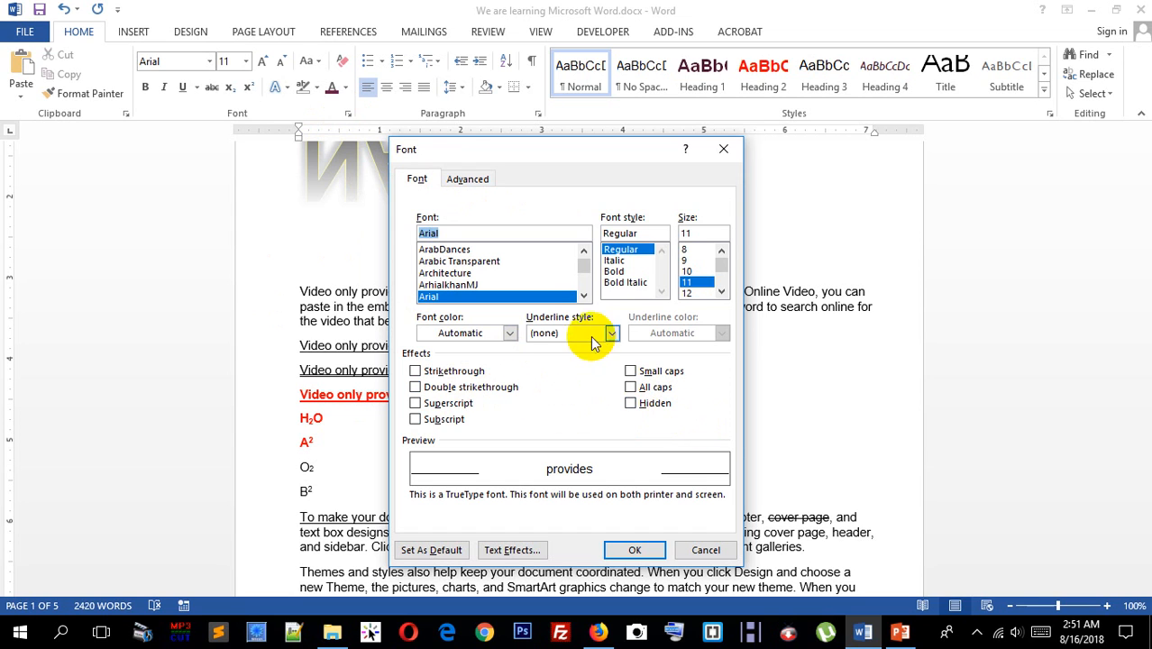
pyautogui.click(706, 550)
# - Apply double strikethrough to the first word "header" in the "To make your document look" paragraph
pyautogui.scroll(-3, 690, 394)
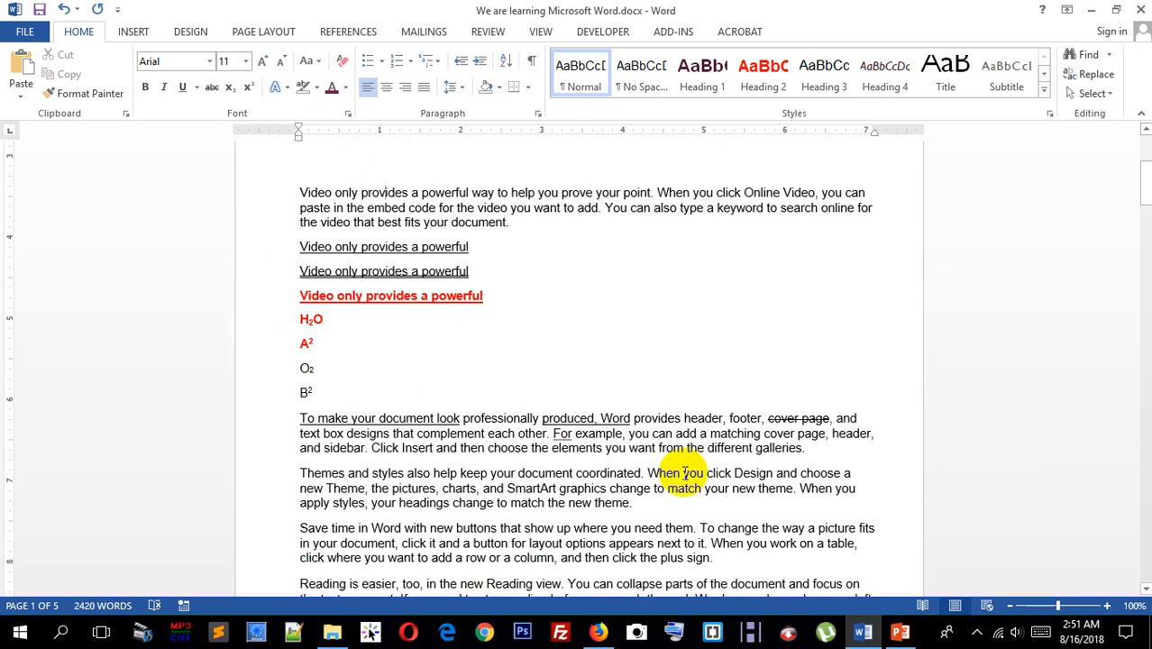
pyautogui.moveTo(687, 395); pyautogui.dragTo(722, 397)
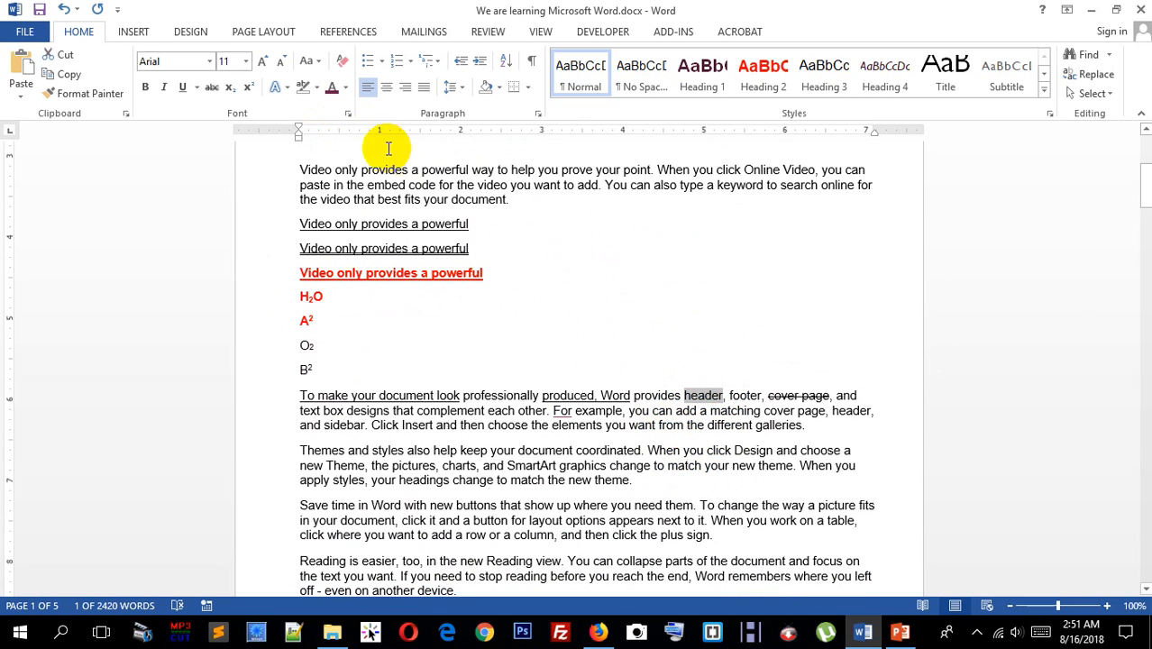
pyautogui.click(348, 114)
pyautogui.click(416, 386)
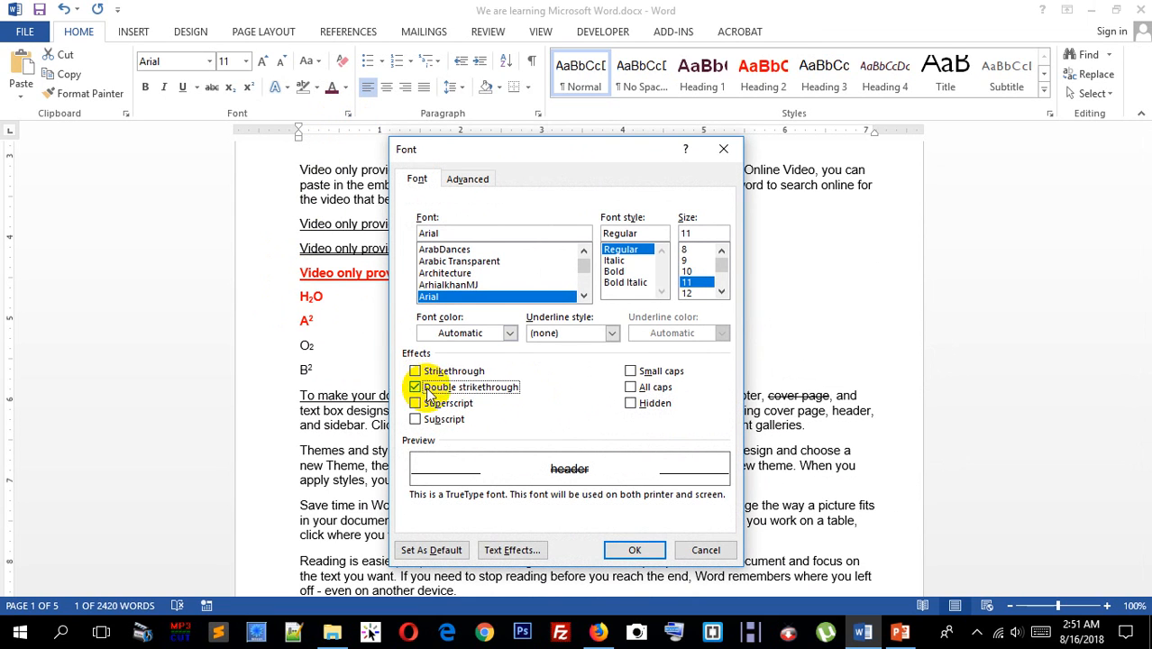
pyautogui.click(634, 549)
pyautogui.click(718, 428)
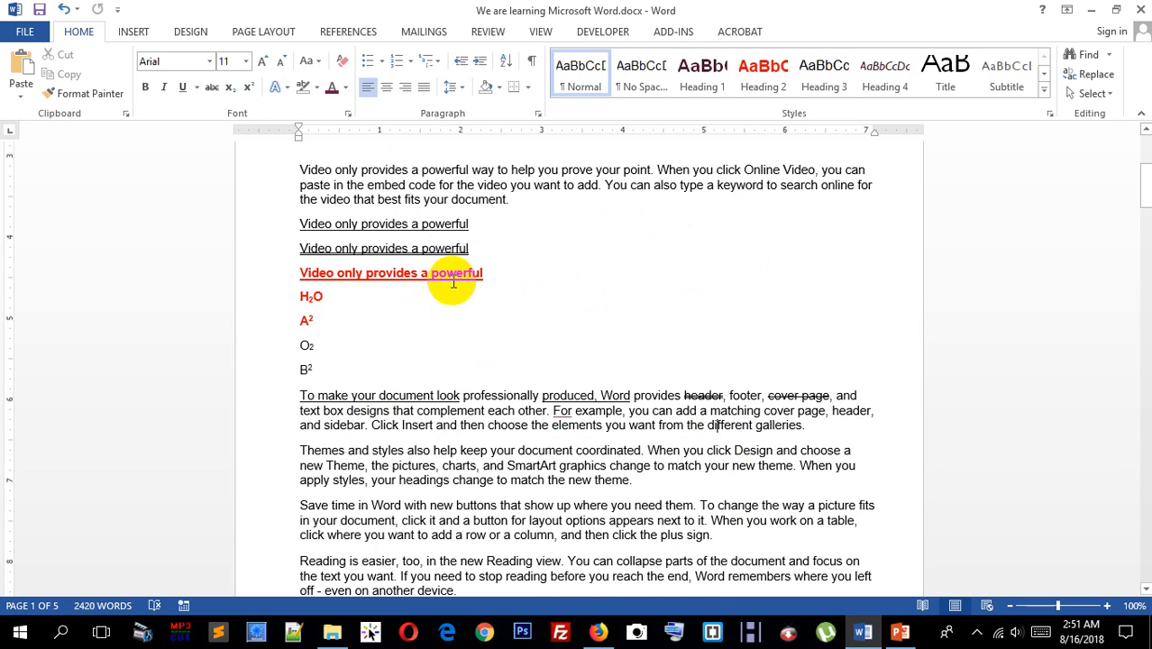
# - Hide the large name heading at the start of page 1 with the Hidden font effect
pyautogui.scroll(5, 466, 300)
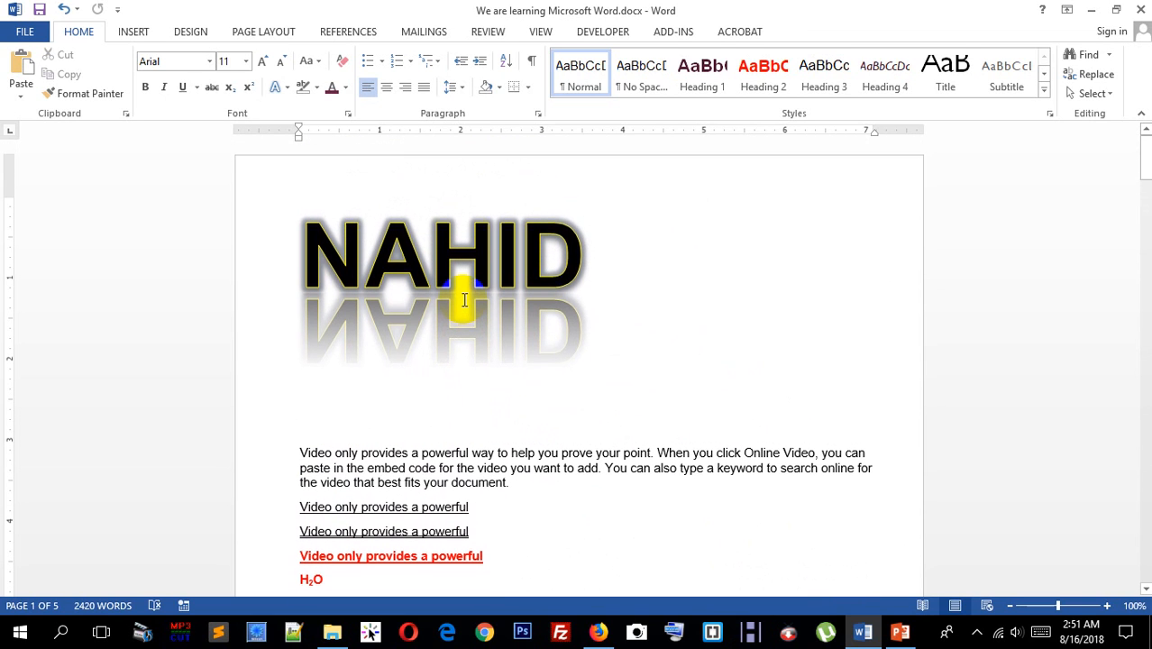
pyautogui.click(303, 263)
pyautogui.moveTo(304, 263); pyautogui.dragTo(663, 368)
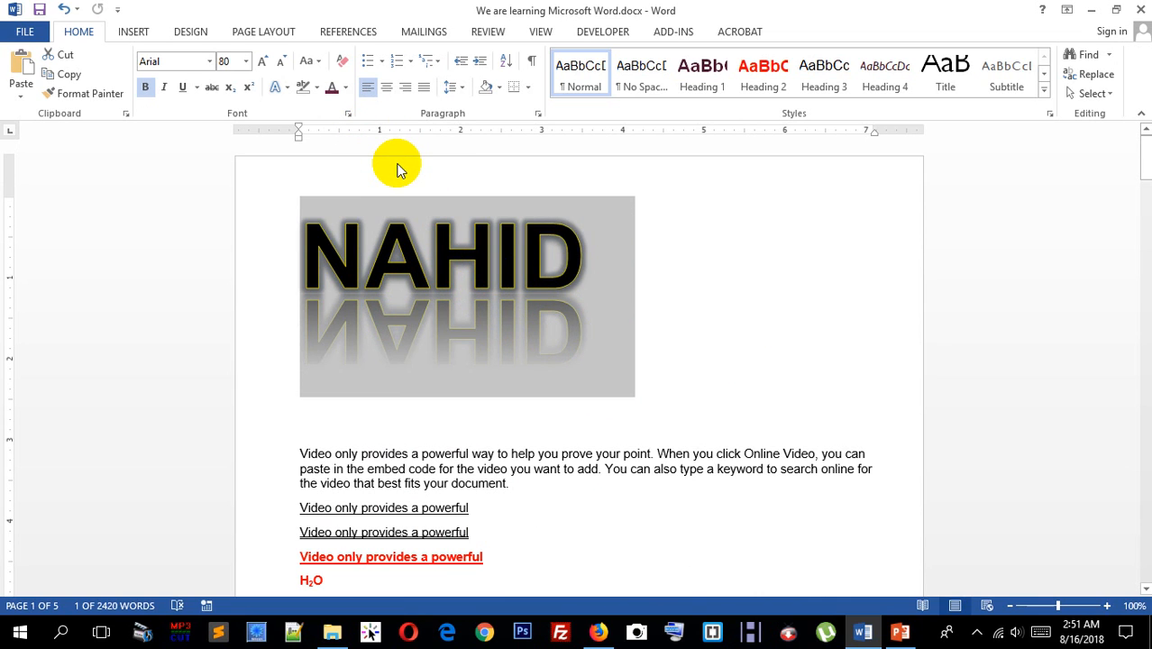
pyautogui.click(348, 114)
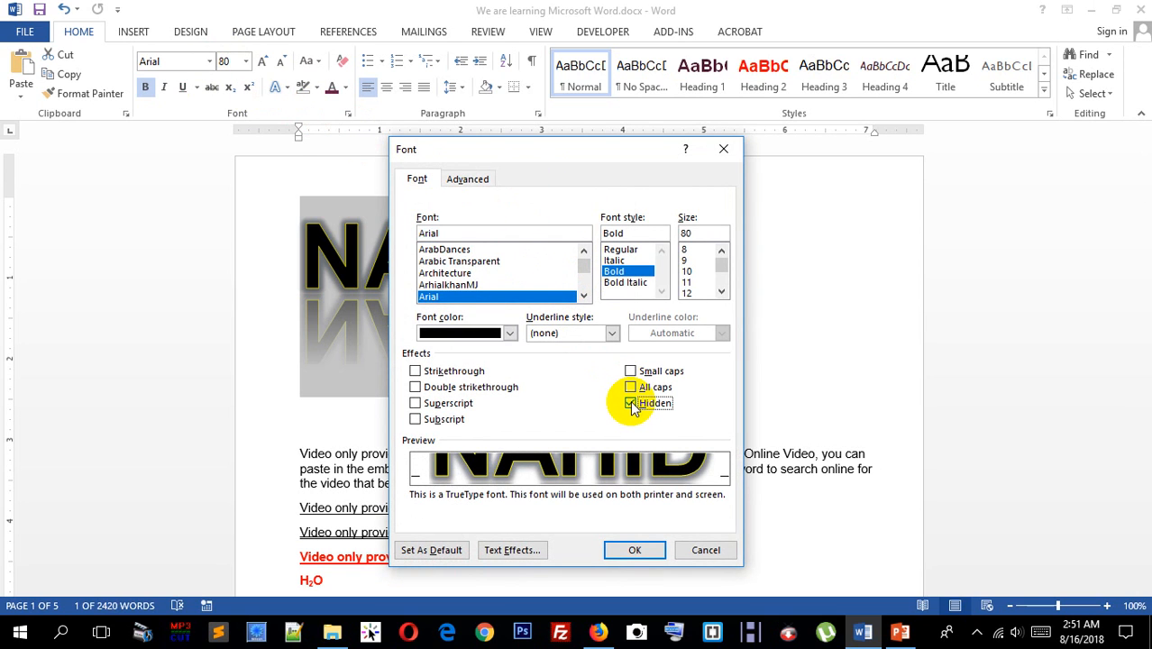
pyautogui.click(634, 548)
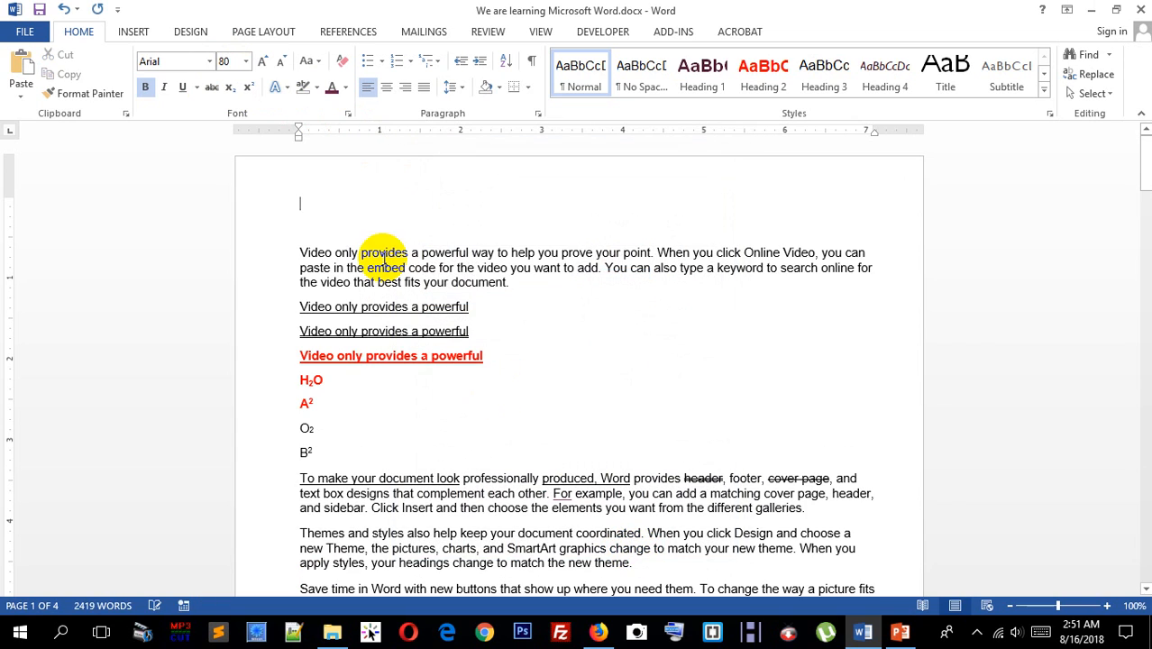
pyautogui.click(368, 254)
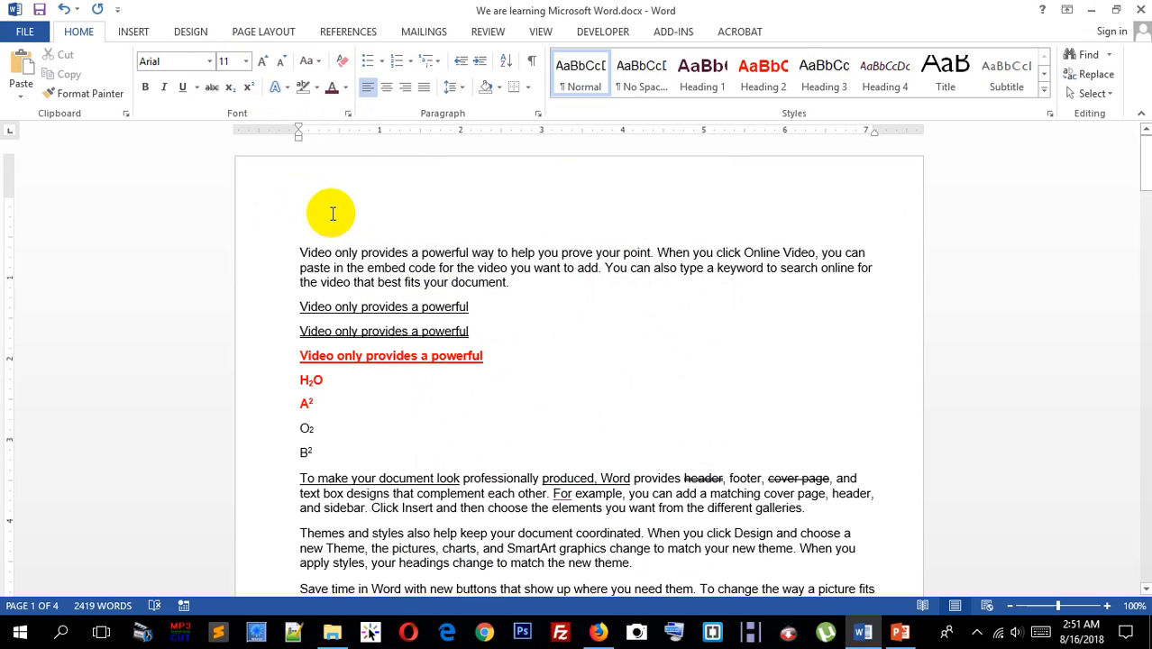
# - Remove the Hidden font effect from the name heading, selecting across it into the opening paragraph
pyautogui.moveTo(317, 208); pyautogui.dragTo(469, 251)
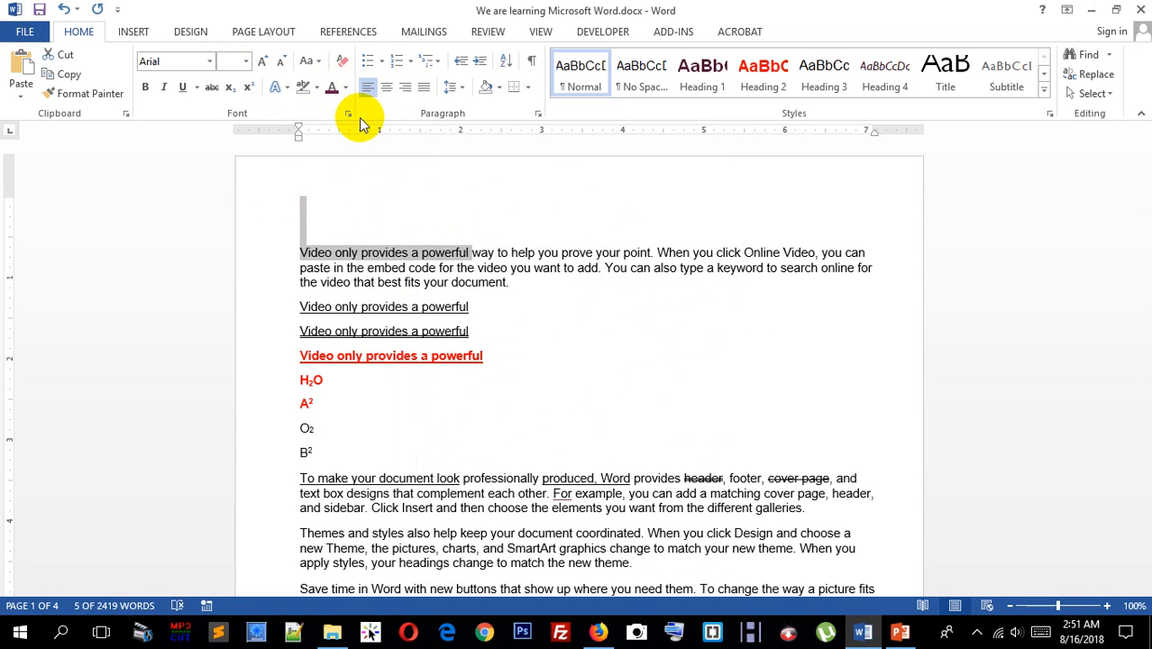
pyautogui.click(347, 113)
pyautogui.click(630, 403)
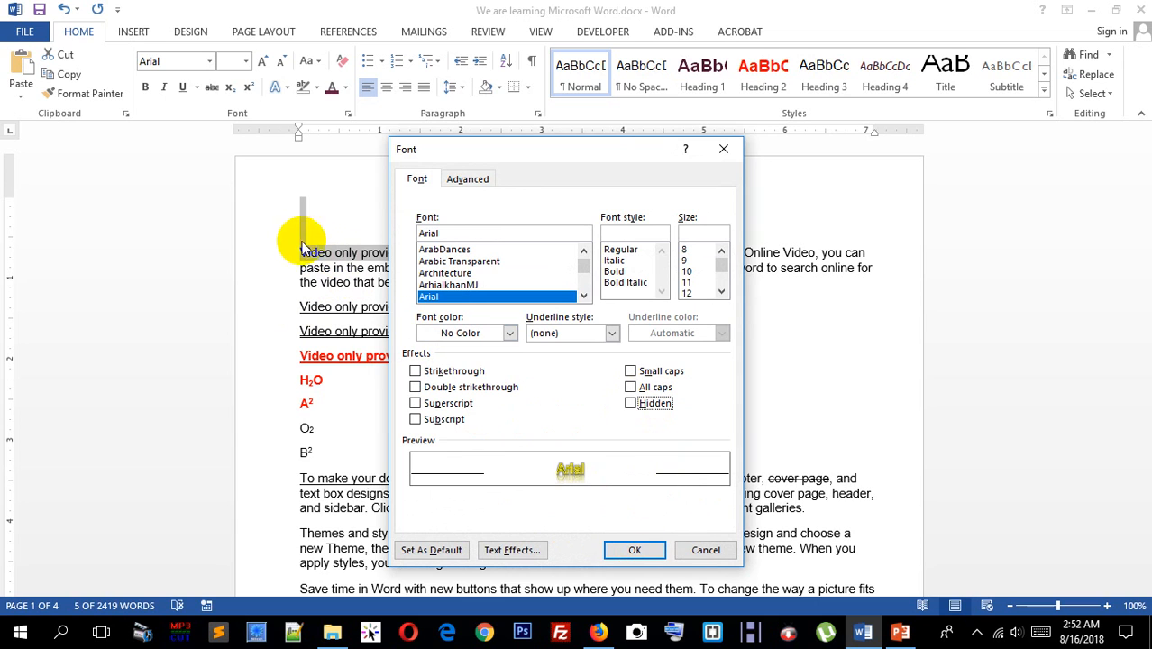
pyautogui.click(637, 551)
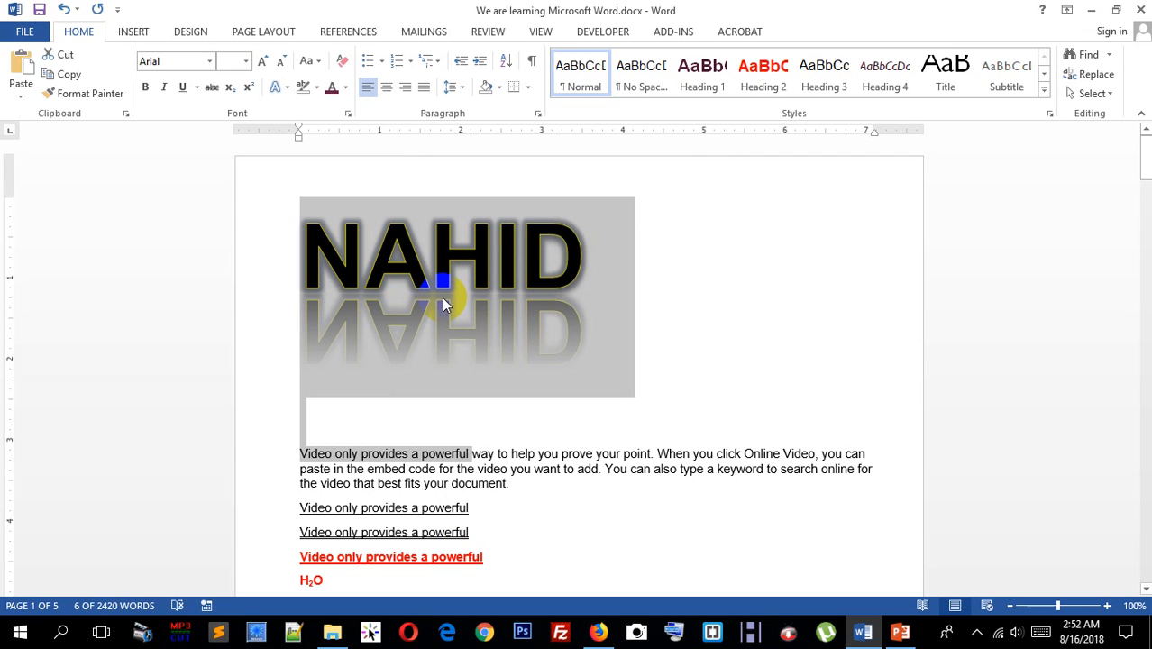
# - Set Times New Roman as the default font for all documents based on the Normal.dotm template
pyautogui.click(348, 114)
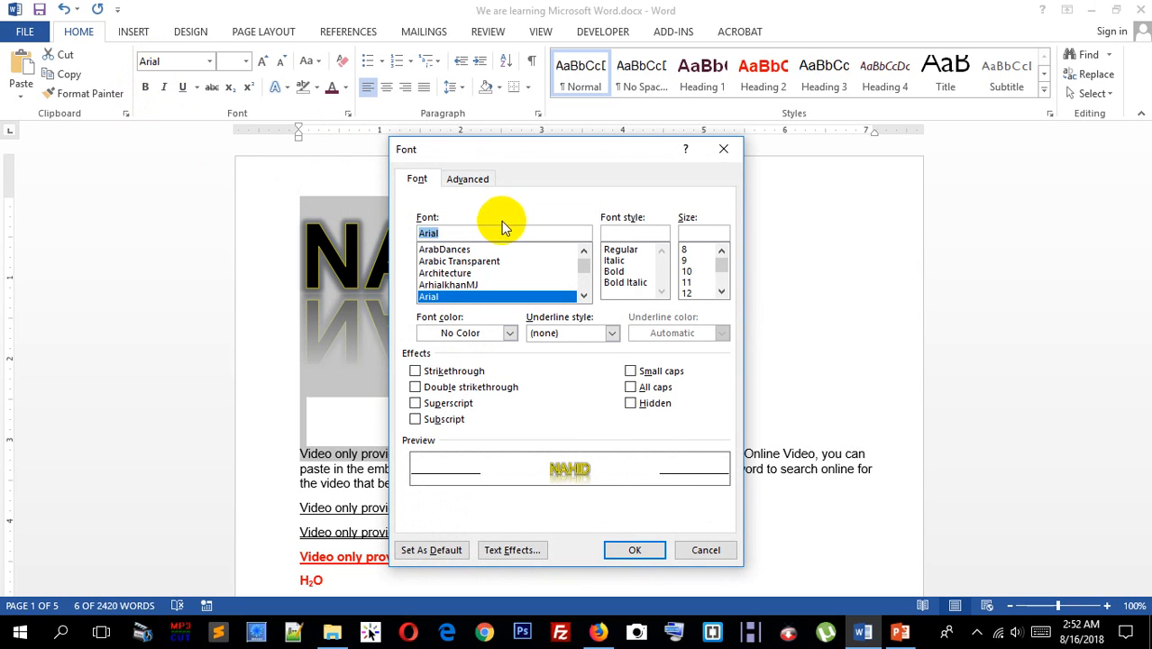
pyautogui.moveTo(452, 234); pyautogui.dragTo(404, 244)
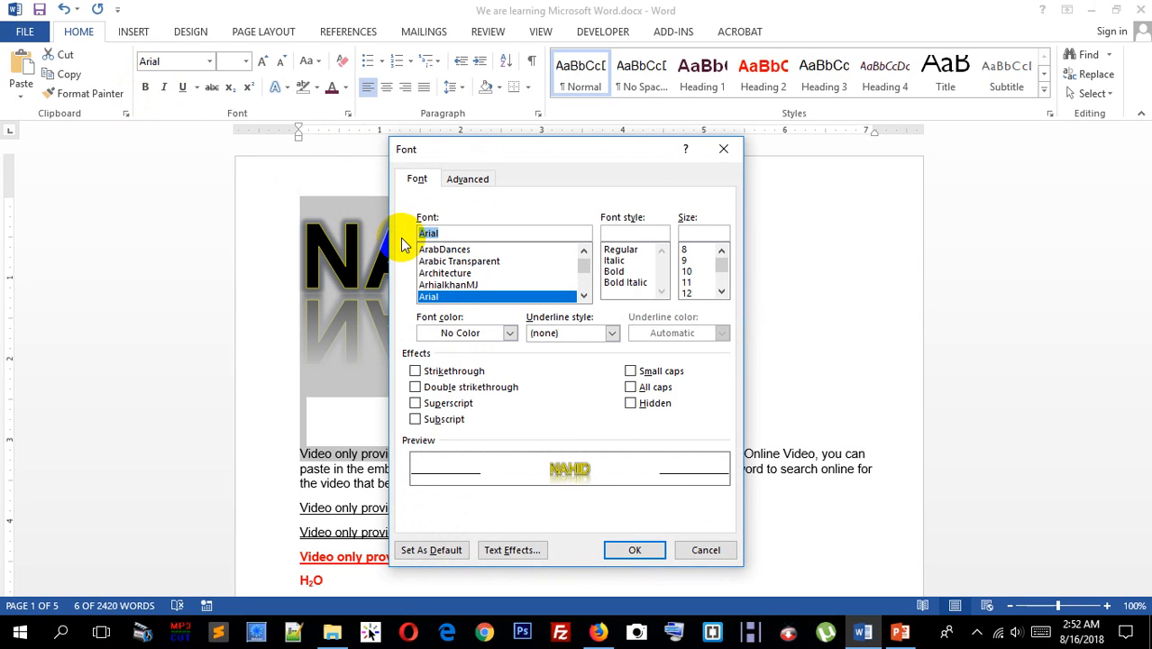
pyautogui.write('tIME')
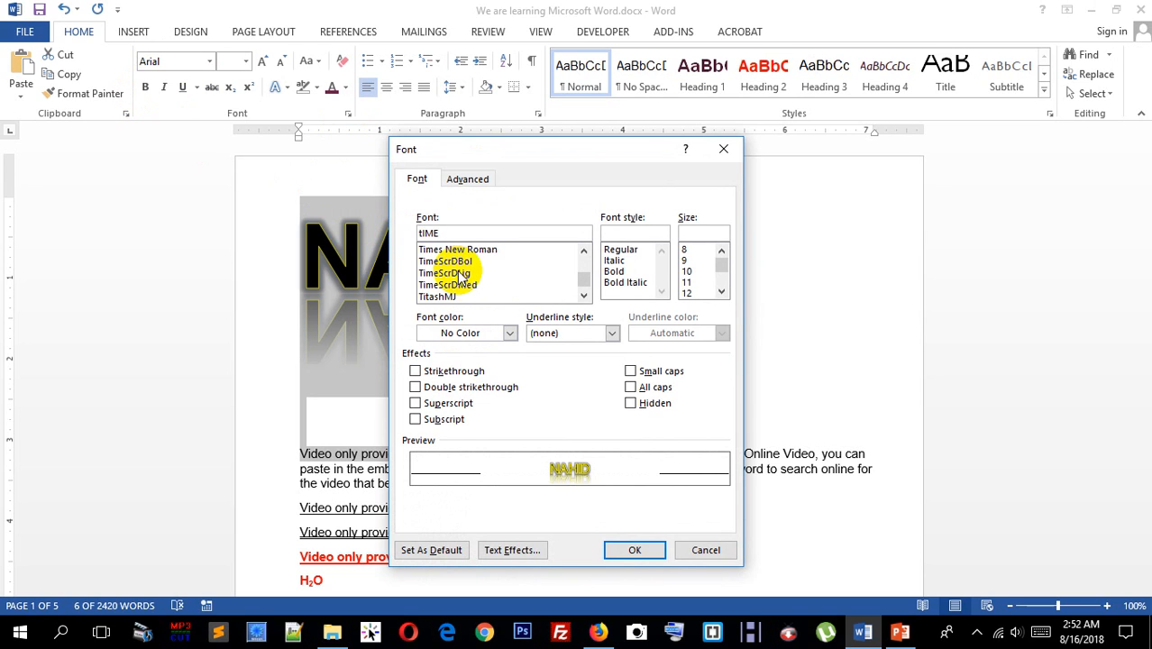
pyautogui.click(478, 250)
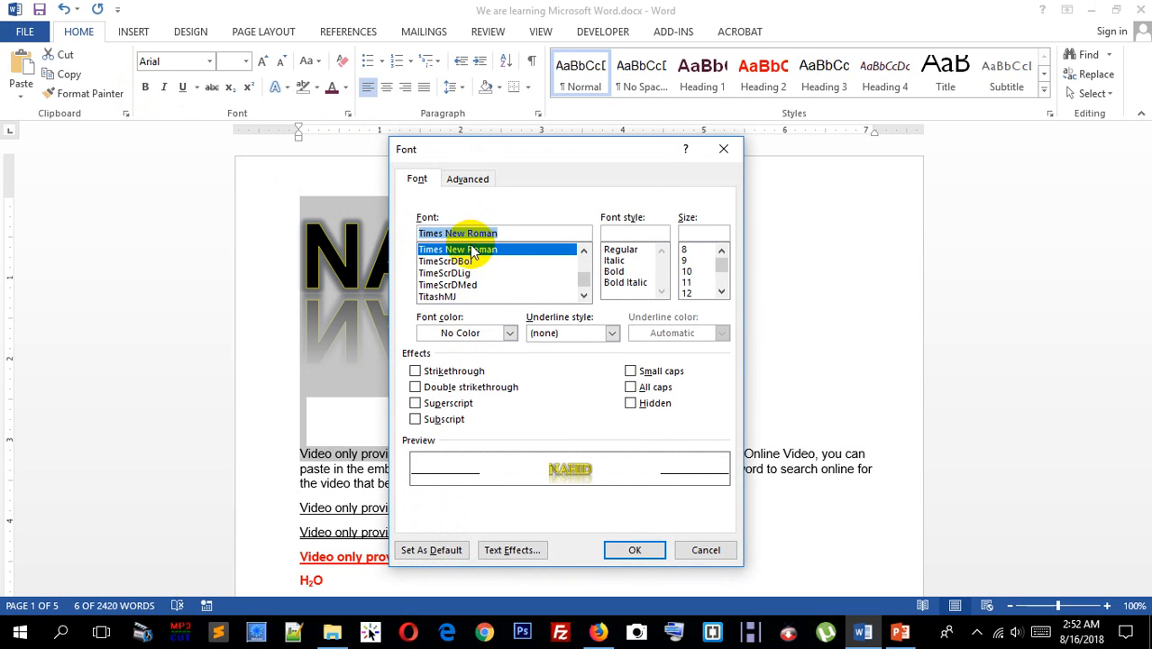
pyautogui.click(433, 552)
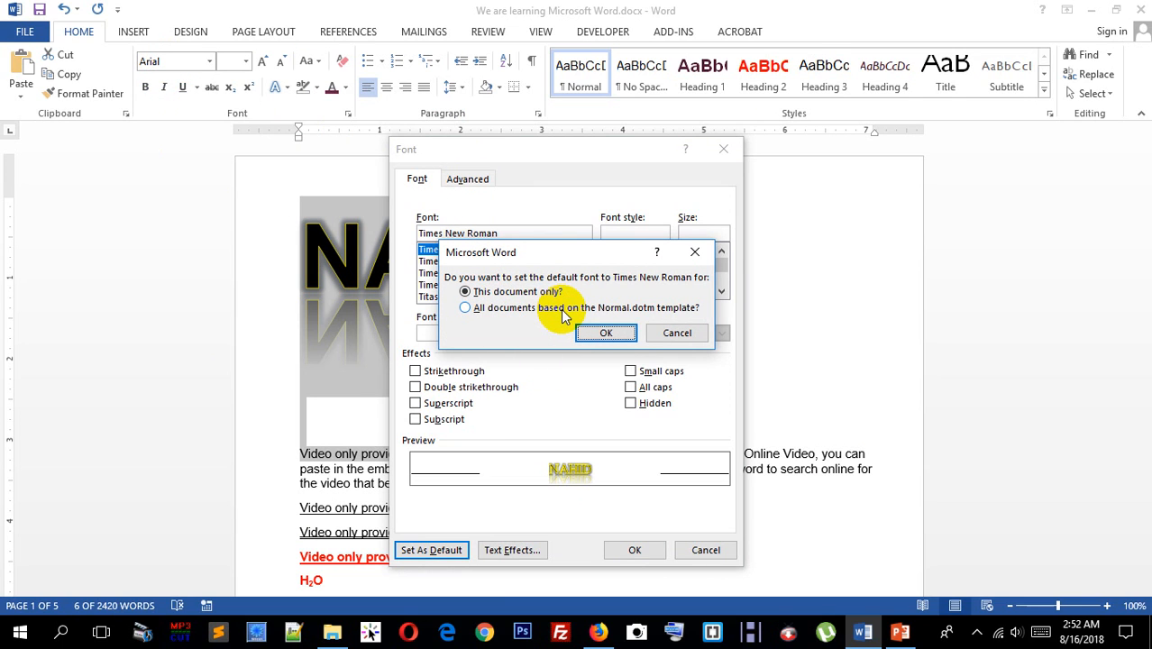
pyautogui.click(491, 309)
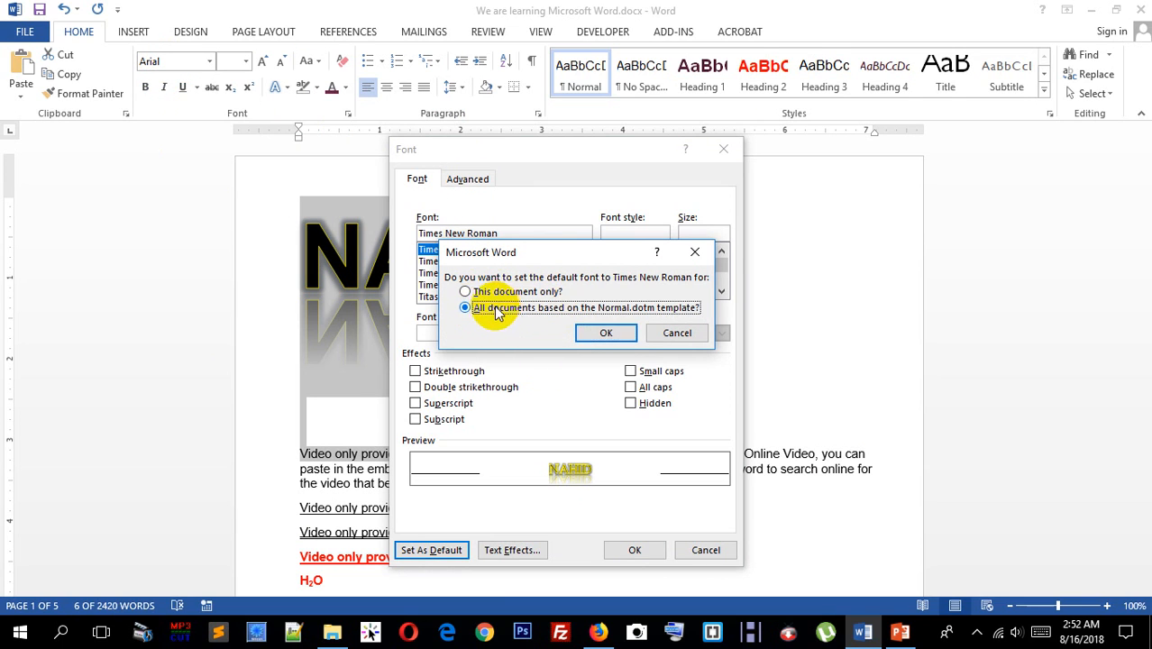
pyautogui.click(600, 334)
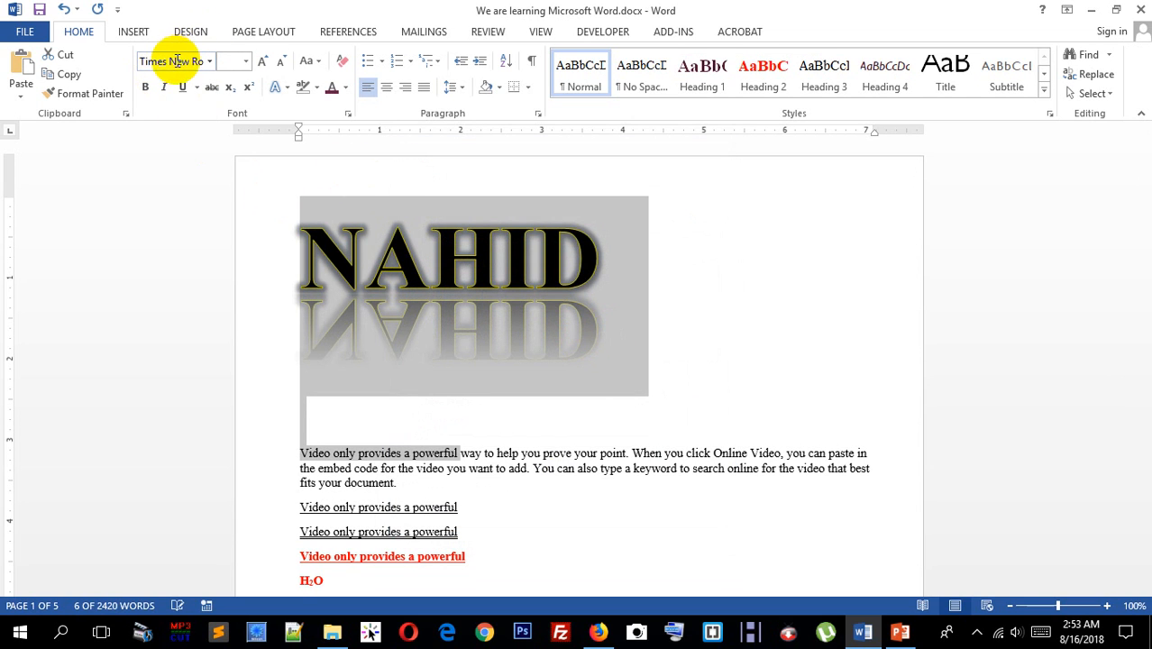
pyautogui.scroll(-15, 457, 437)
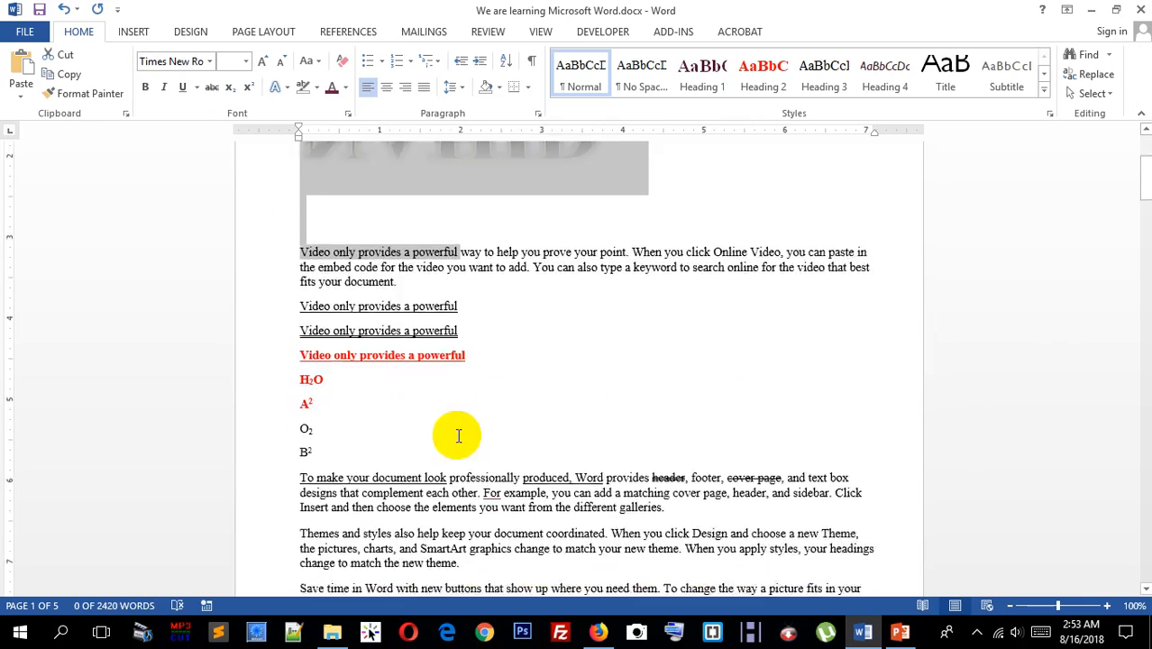
pyautogui.scroll(15, 458, 437)
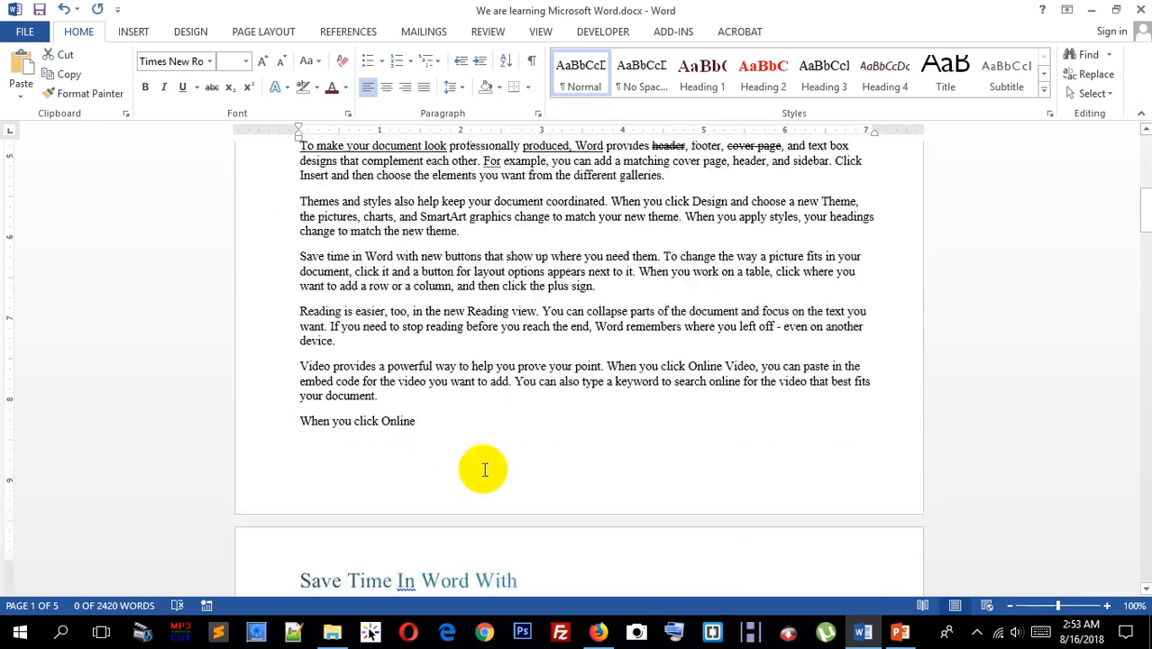
pyautogui.scroll(1, 485, 475)
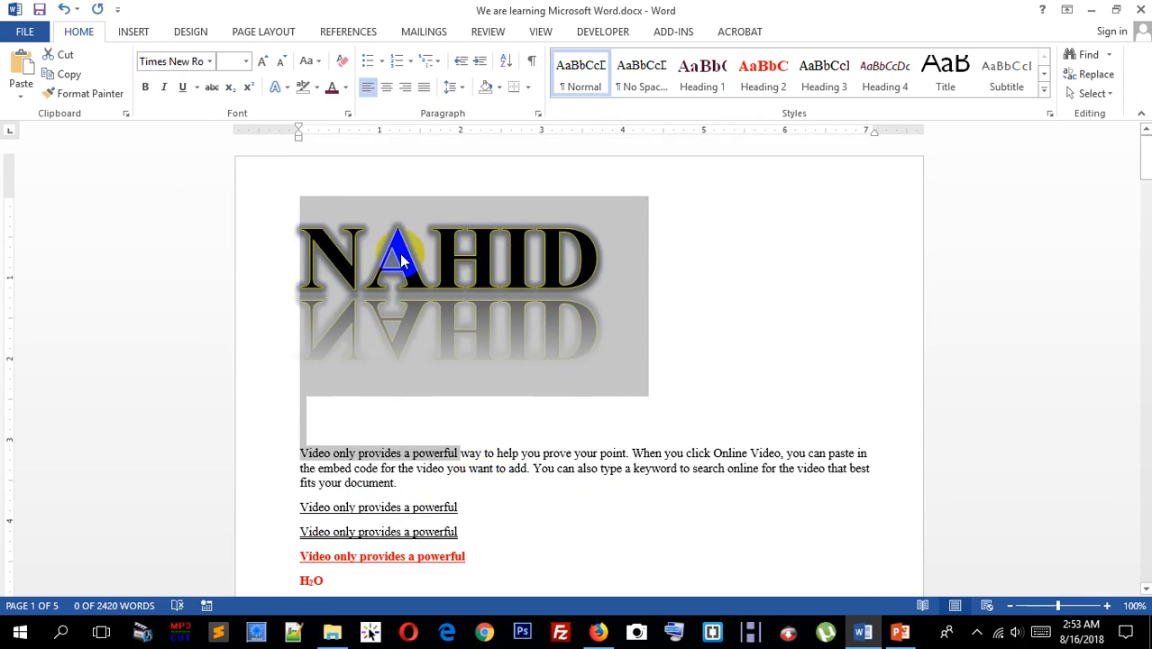
pyautogui.scroll(-3, 517, 297)
pyautogui.click(412, 291)
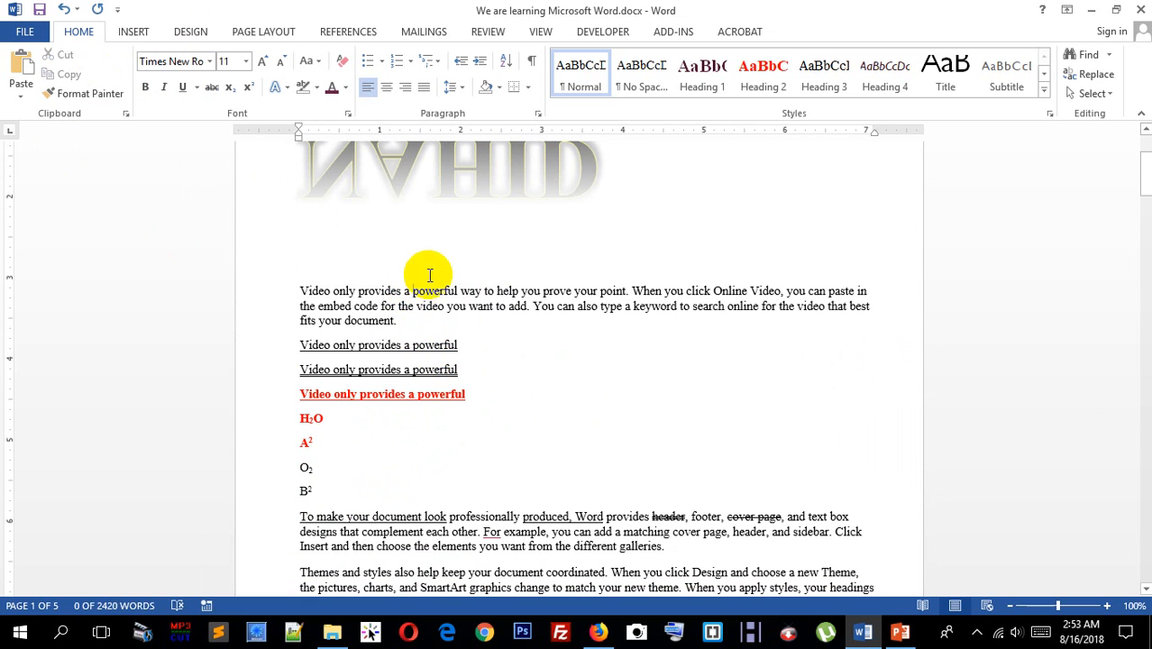
# - Examine the advanced character spacing and OpenType options for the opening "Video only provides" paragraph, closing them without changes
pyautogui.scroll(2, 401, 284)
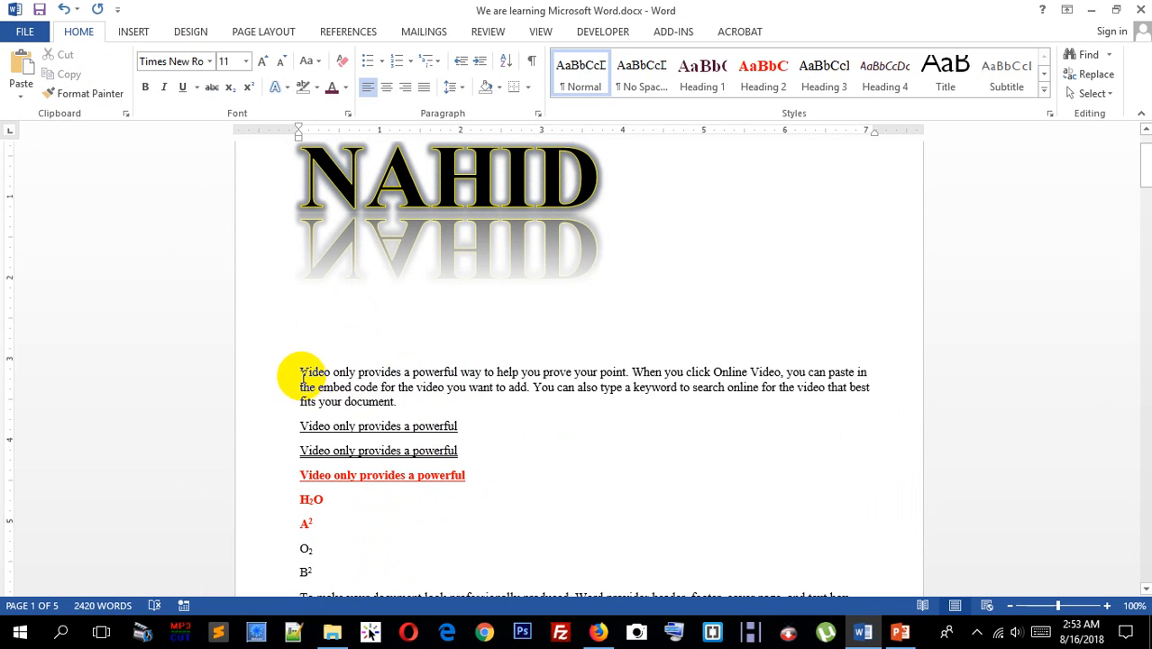
pyautogui.moveTo(299, 373); pyautogui.dragTo(411, 404)
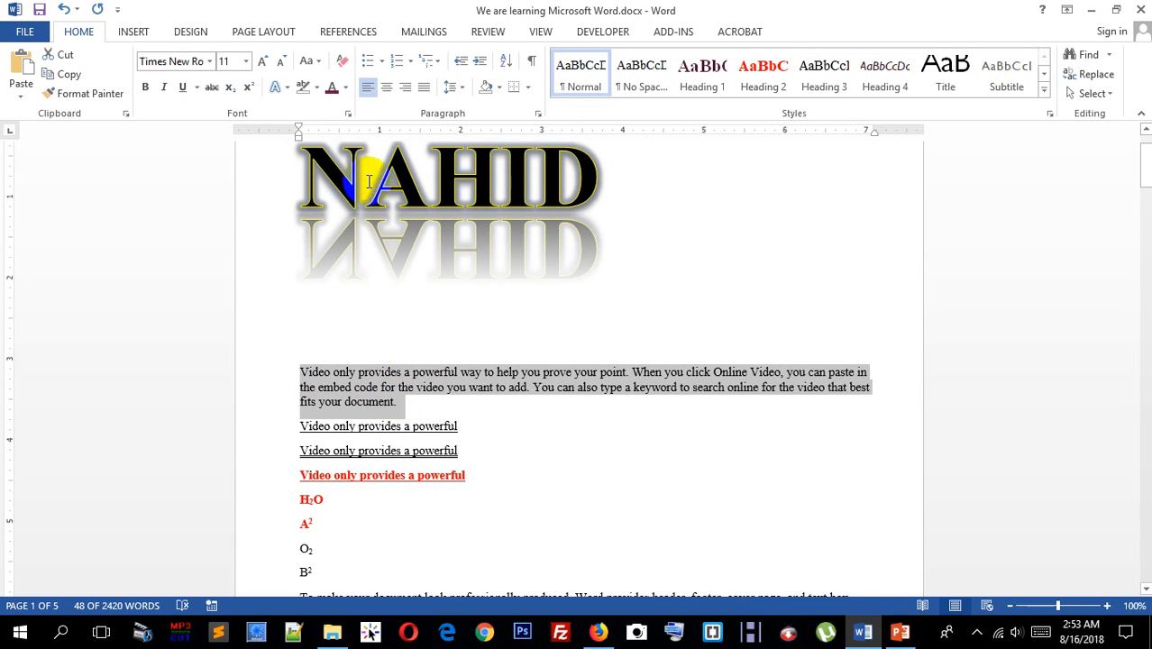
pyautogui.click(349, 114)
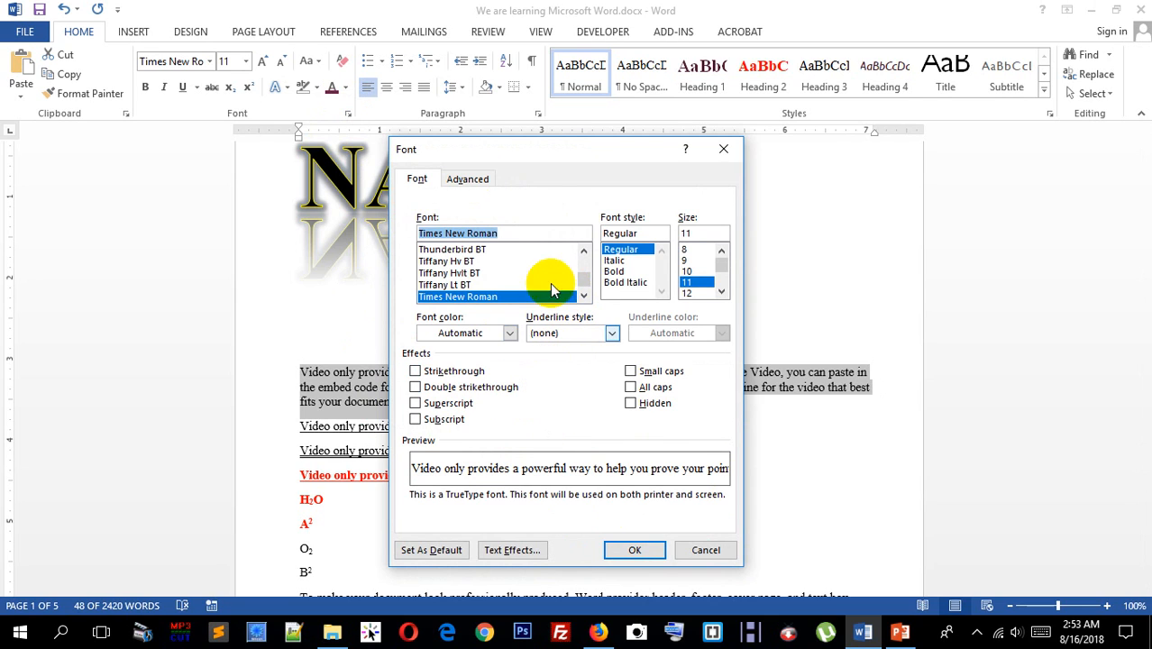
pyautogui.click(468, 180)
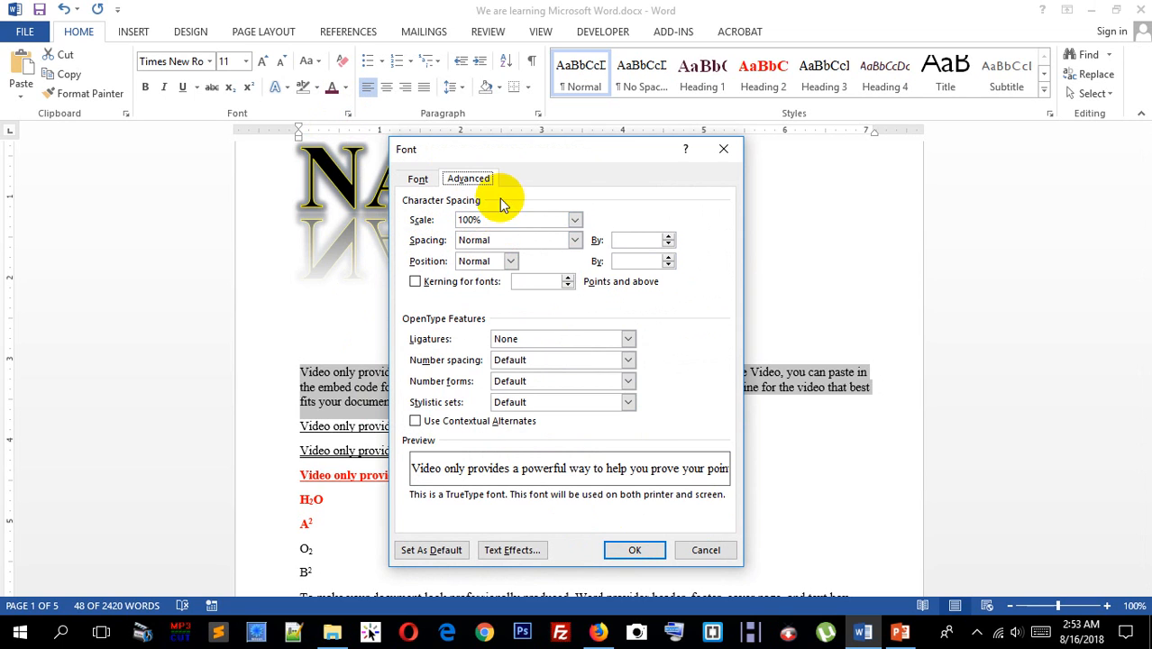
pyautogui.moveTo(569, 156); pyautogui.dragTo(431, 148)
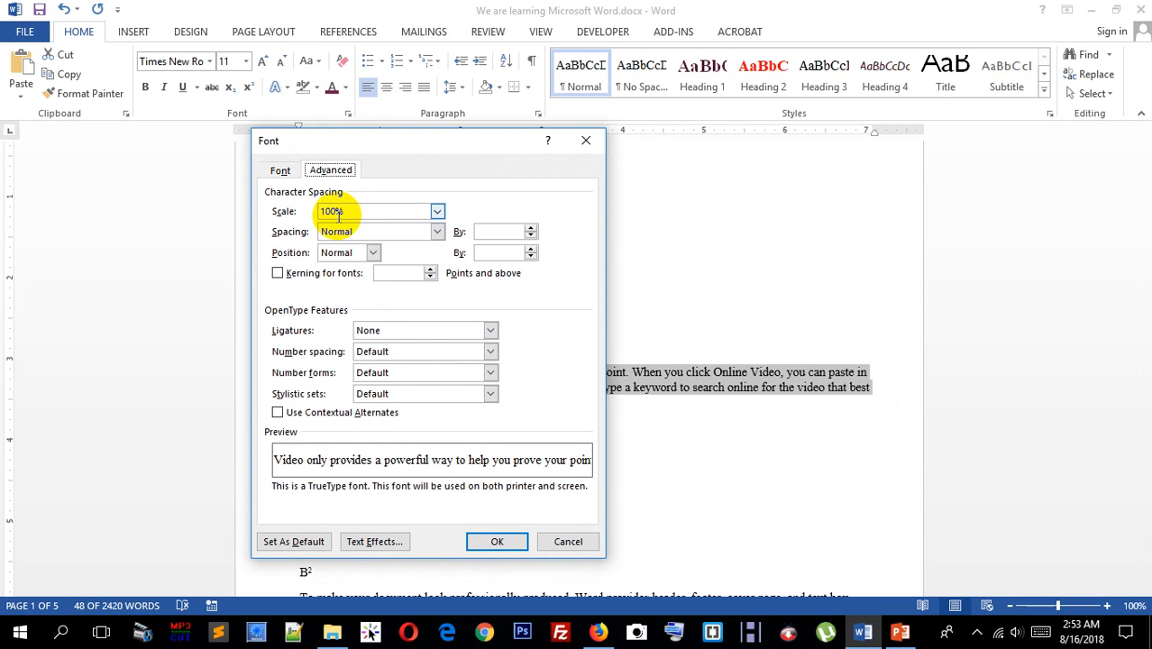
pyautogui.moveTo(506, 148); pyautogui.dragTo(513, 208)
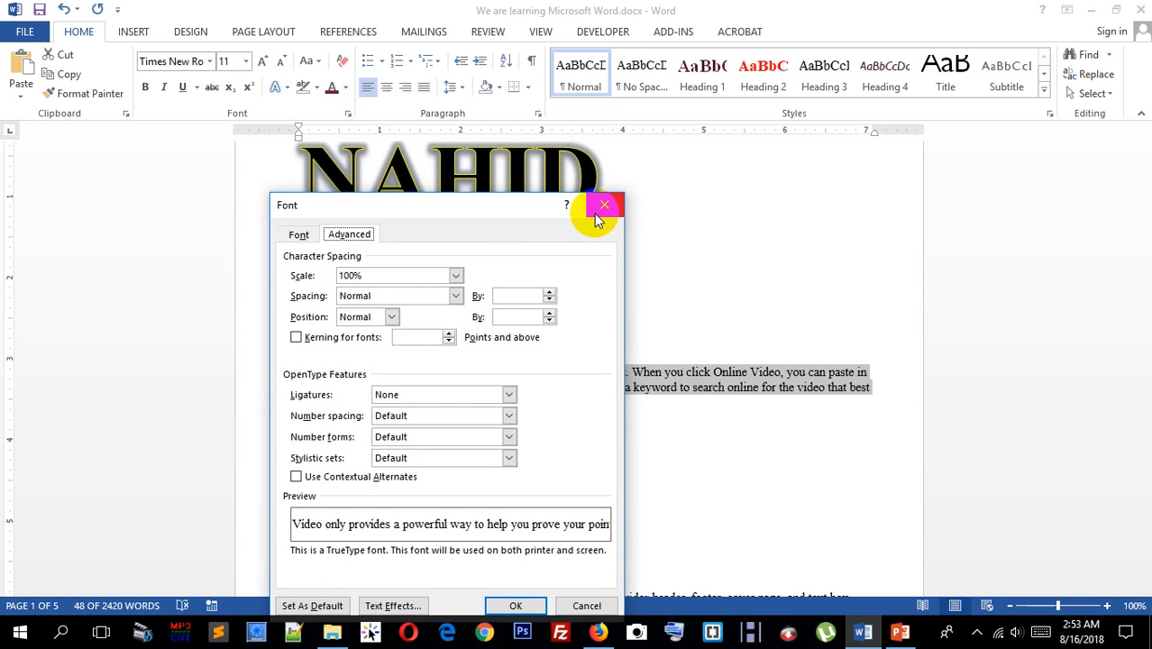
pyautogui.moveTo(577, 217); pyautogui.dragTo(518, 190)
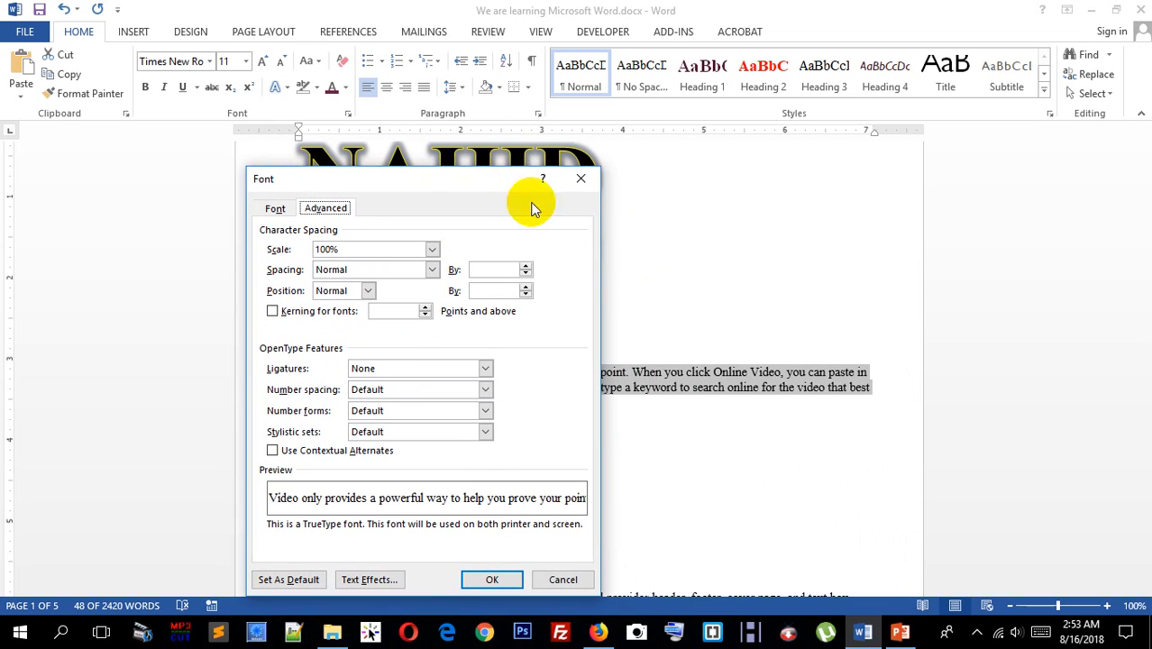
pyautogui.click(564, 579)
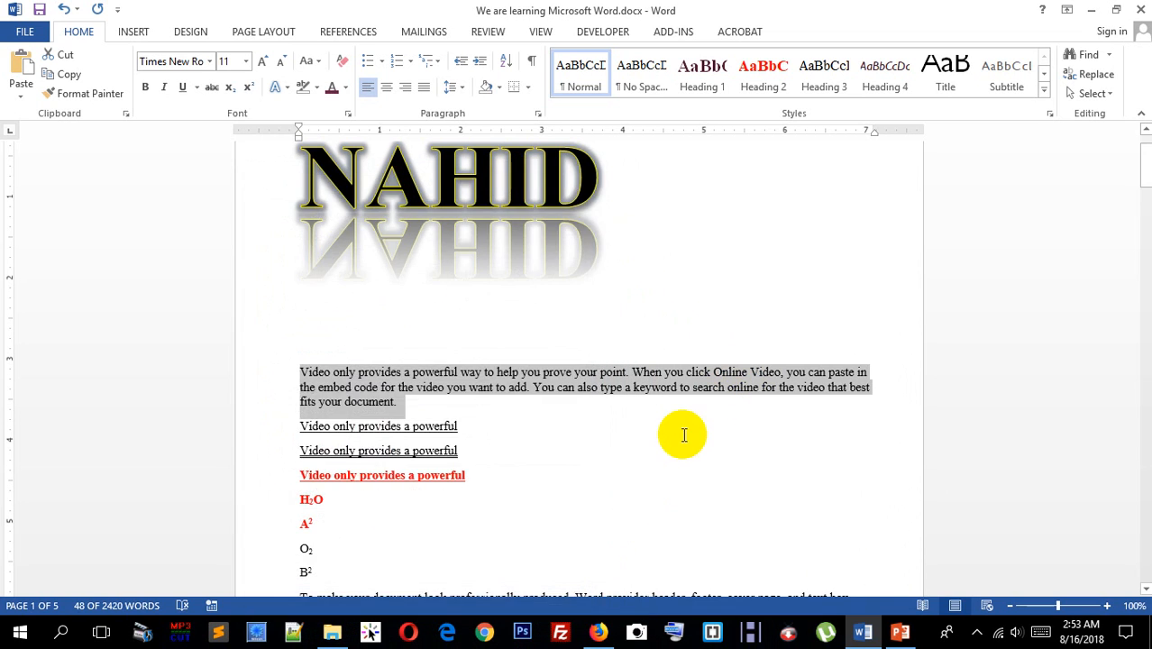
# - Split the "Reading is easier, too" paragraph so that "If you need to stop reading" starts a new paragraph
pyautogui.scroll(-4, 595, 431)
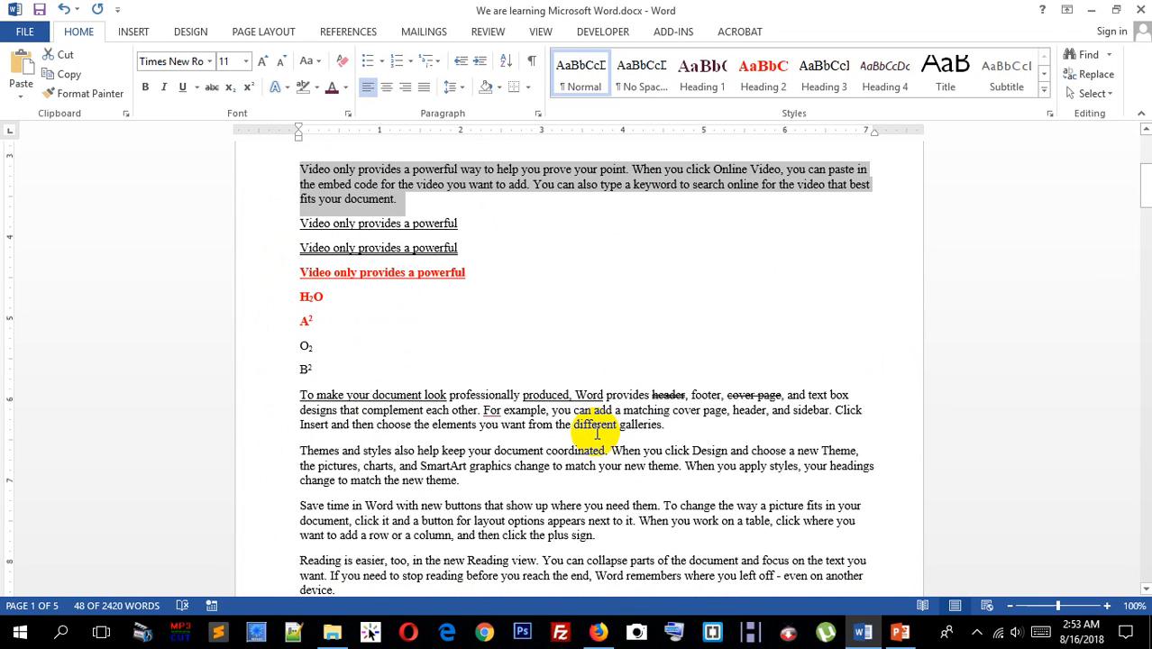
pyautogui.scroll(-1, 594, 431)
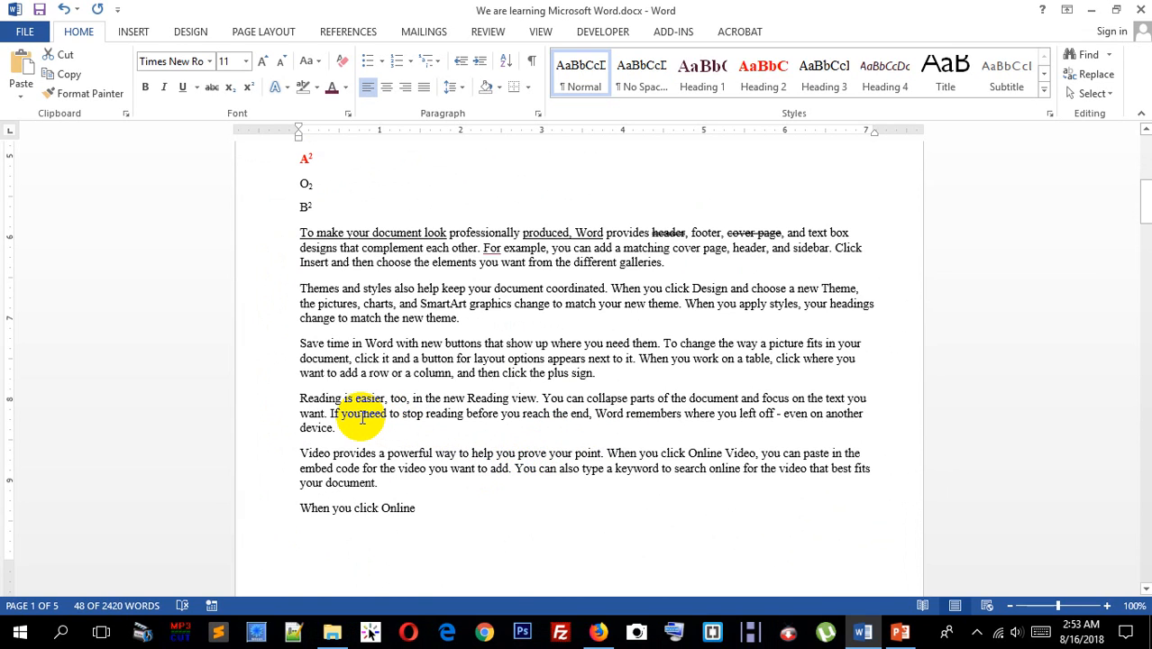
pyautogui.click(329, 419)
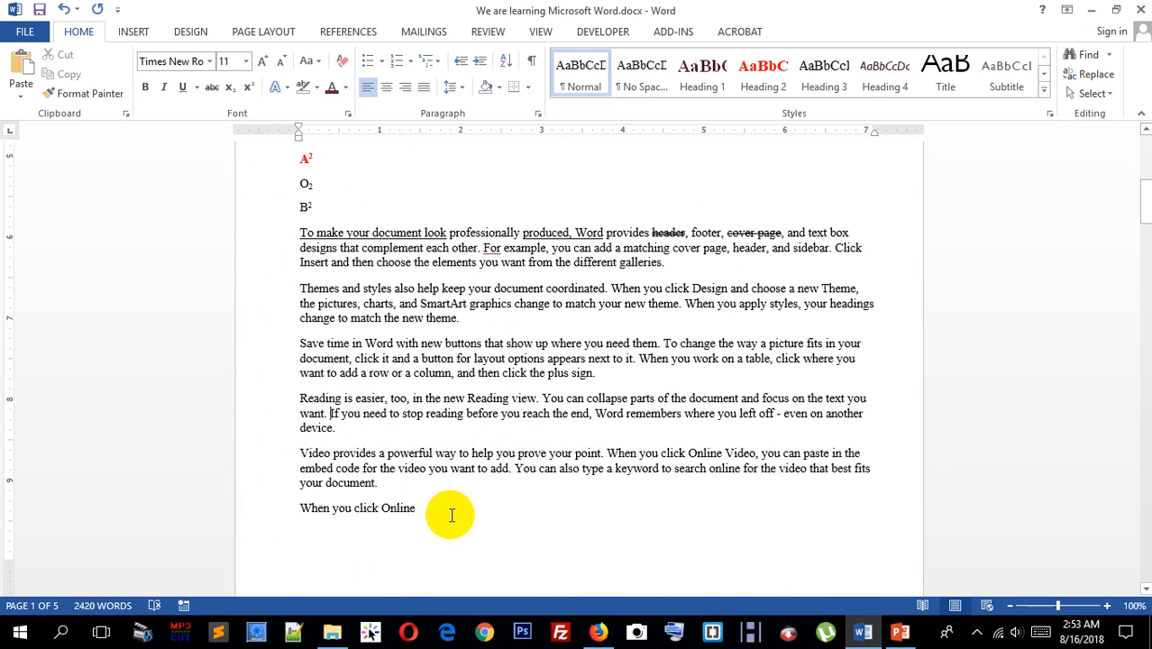
pyautogui.press('BackSpace')
pyautogui.press('Return')
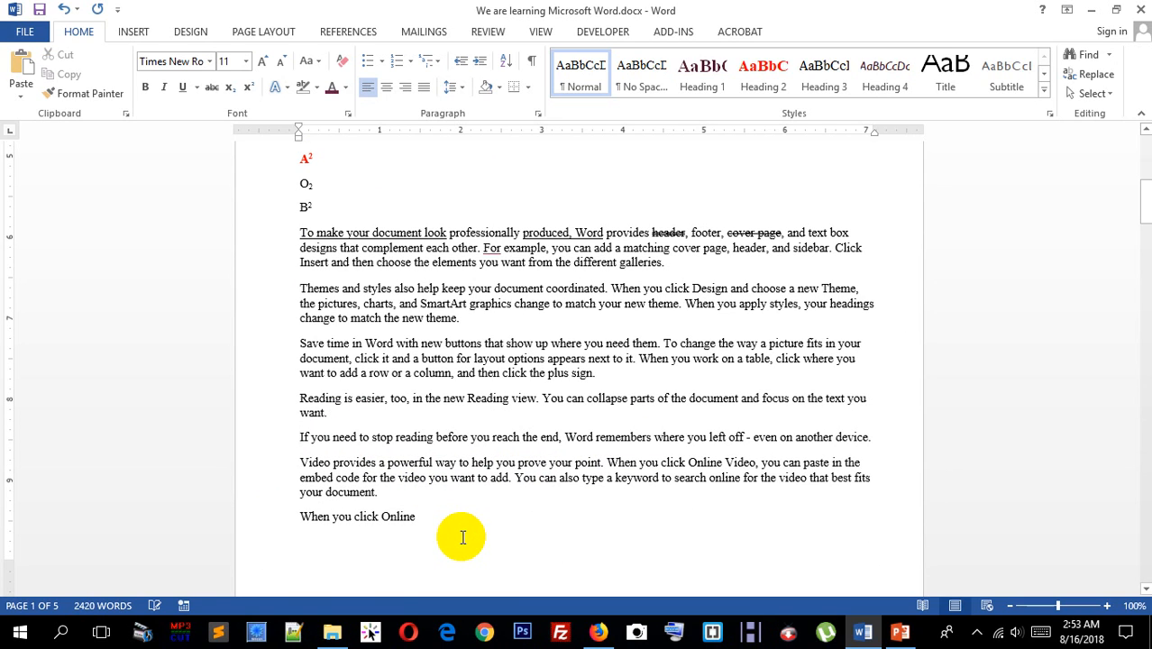
# - Insert "MH" after "Word" in the "If you need to stop reading" paragraph
pyautogui.click(596, 437)
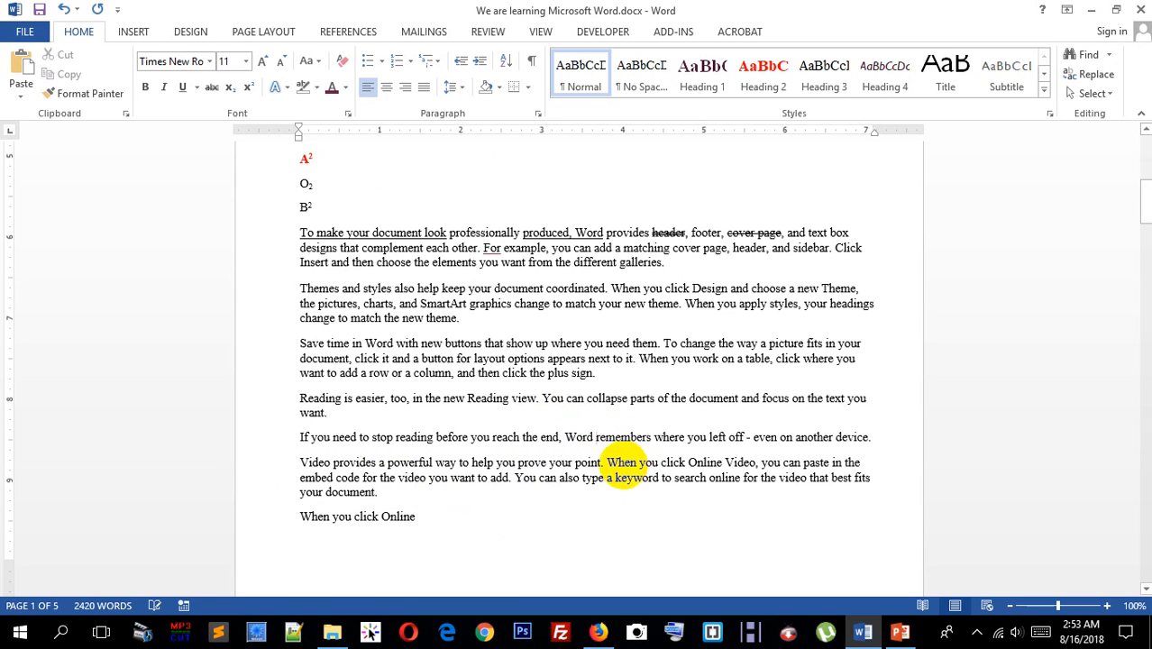
pyautogui.write('will')
pyautogui.moveTo(565, 438); pyautogui.dragTo(601, 480)
pyautogui.click(368, 439)
# - Shrink the font of the whole "If you need to stop reading" paragraph by one step and grow it back to 11
pyautogui.tripleClick(333, 448)
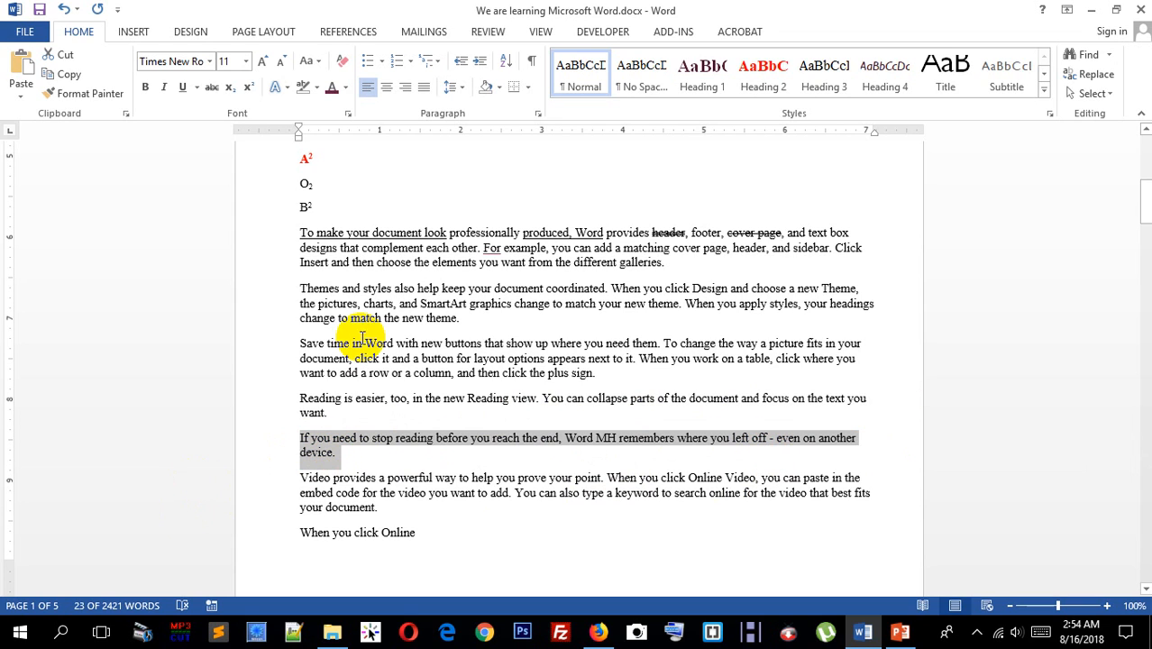
pyautogui.click(281, 61)
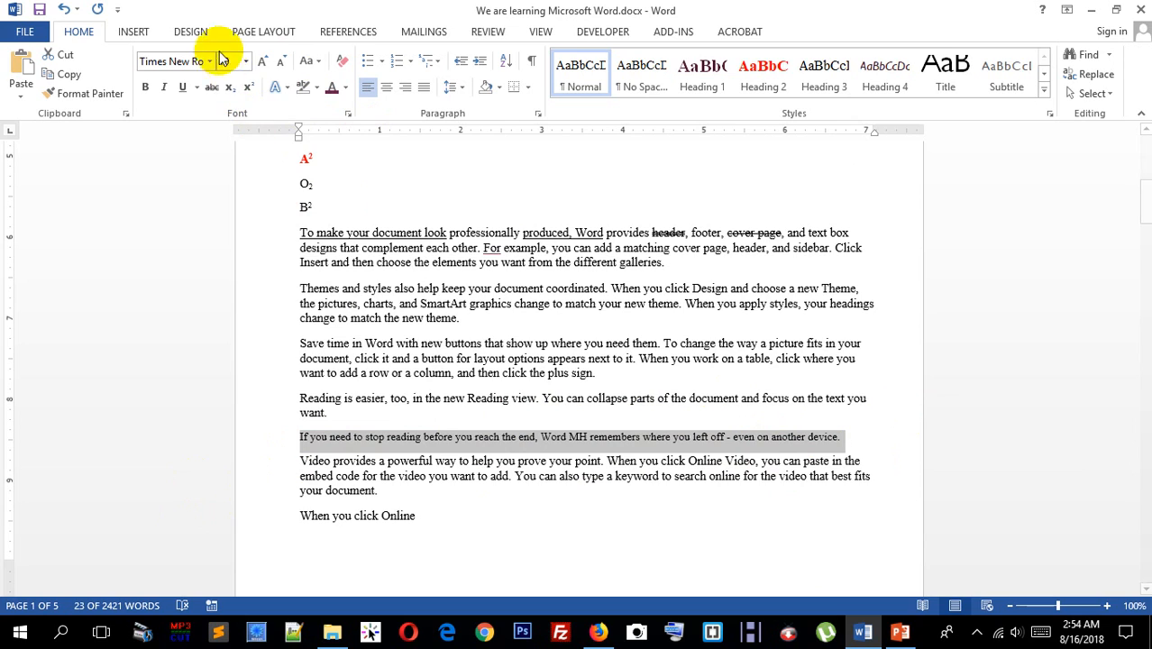
pyautogui.click(261, 61)
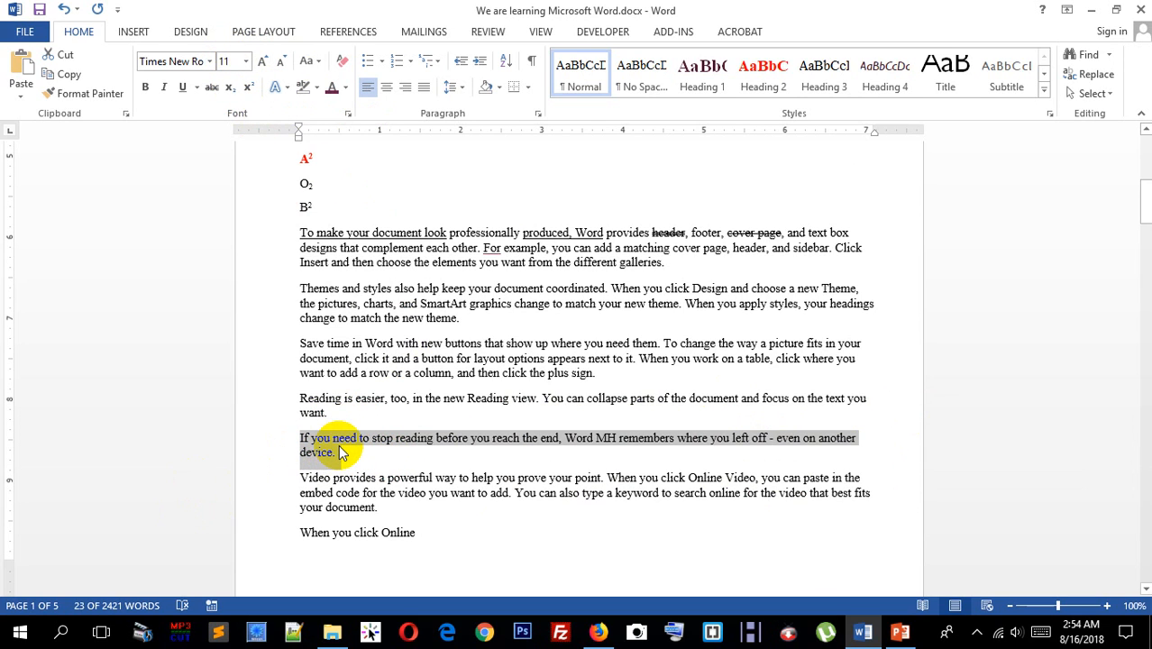
# - Set the character scale of the "If you need to stop reading" paragraph to 95%
pyautogui.hotkey('ctrl', 'd')
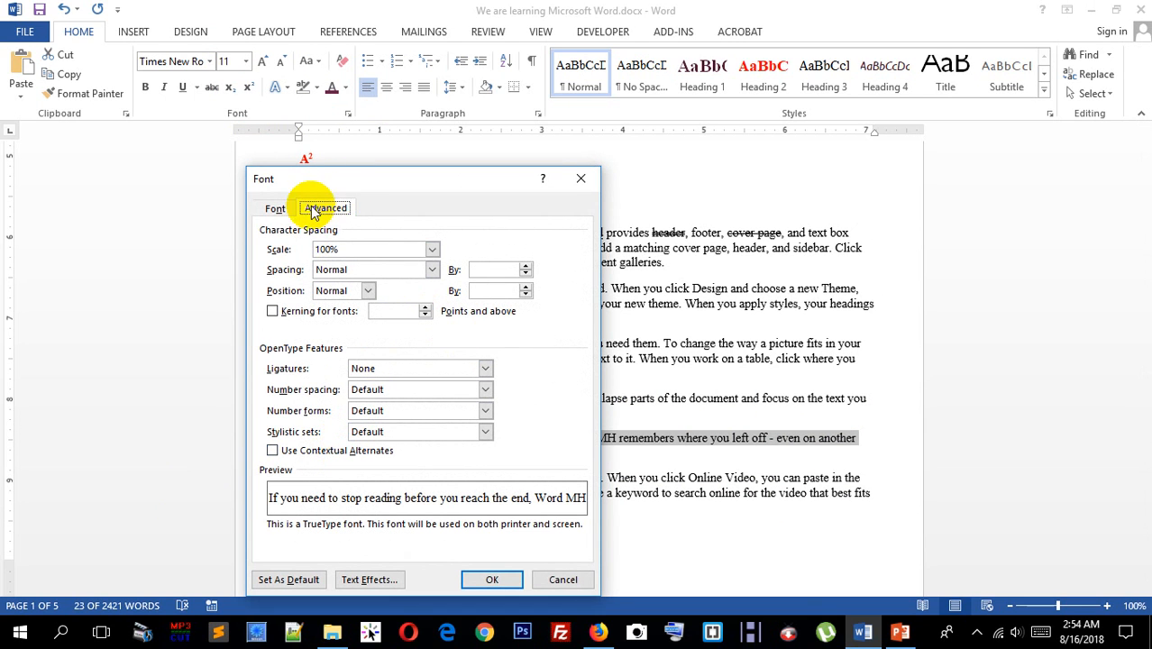
pyautogui.moveTo(352, 180); pyautogui.dragTo(821, 175)
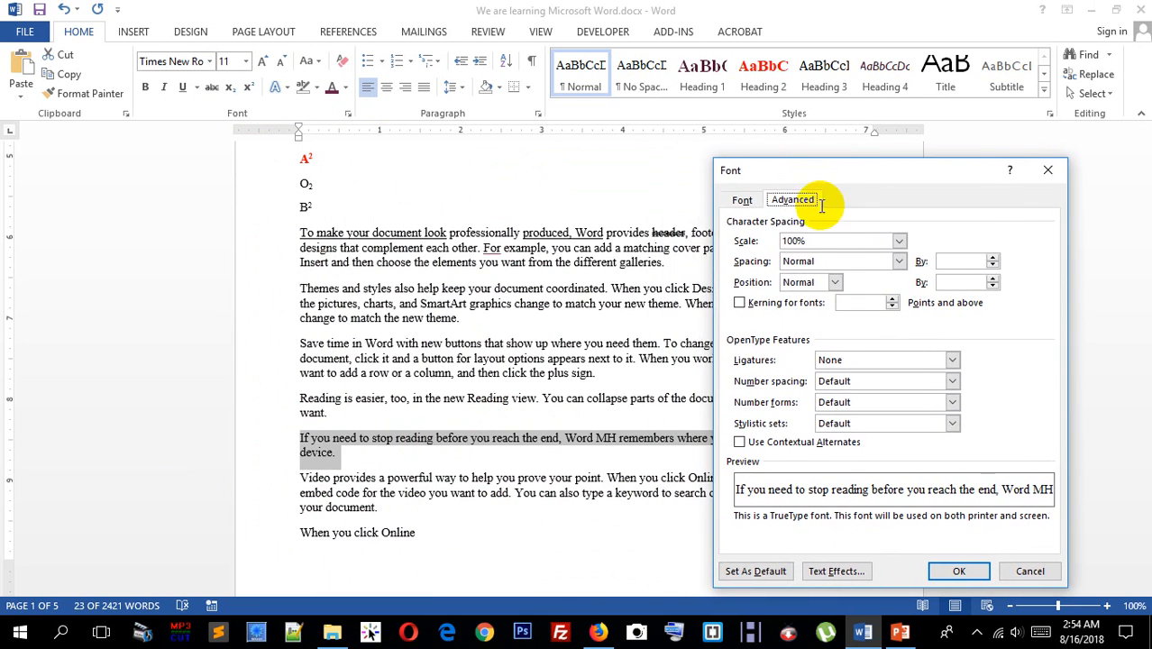
pyautogui.click(898, 242)
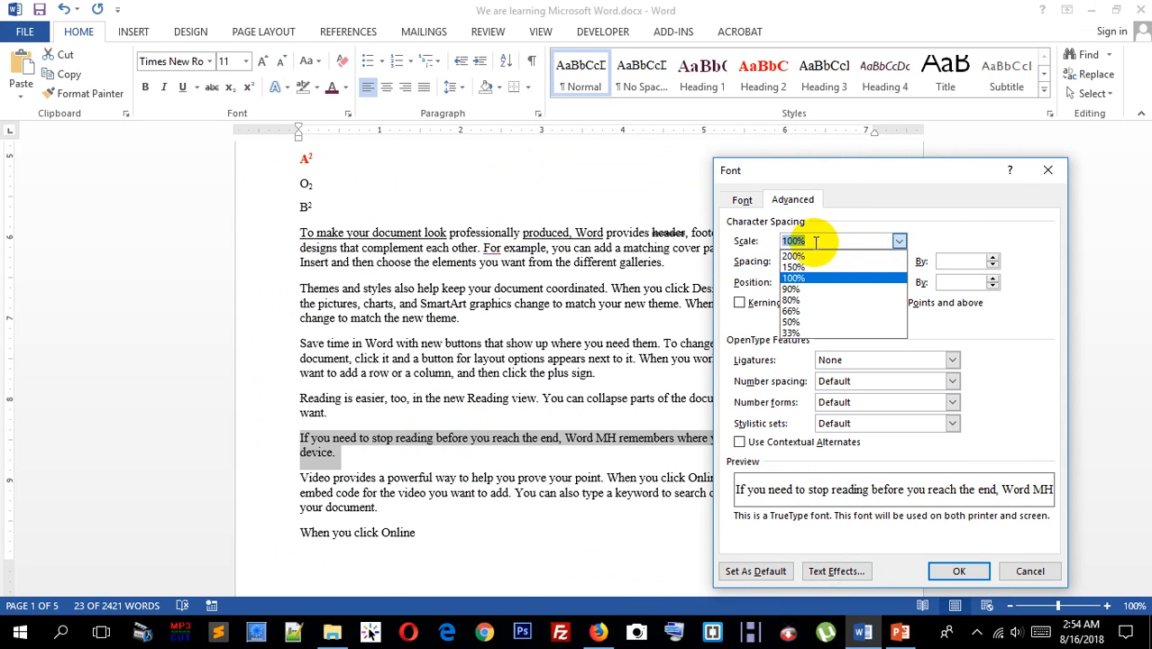
pyautogui.click(794, 240)
pyautogui.moveTo(784, 241); pyautogui.dragTo(797, 242)
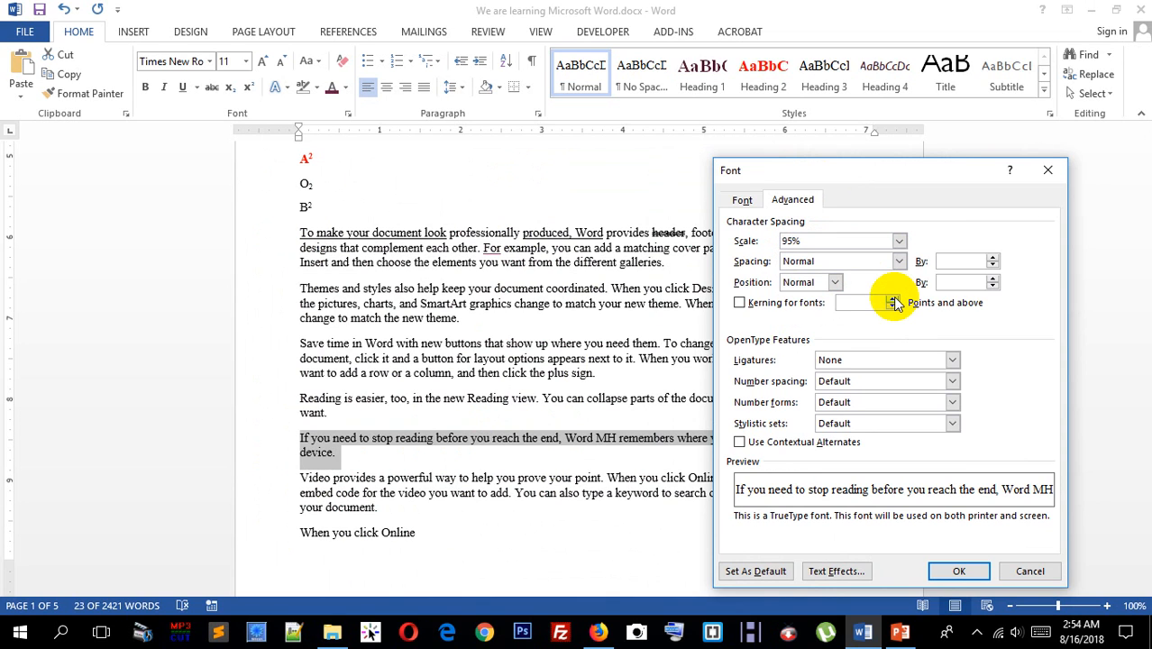
pyautogui.press('Return')
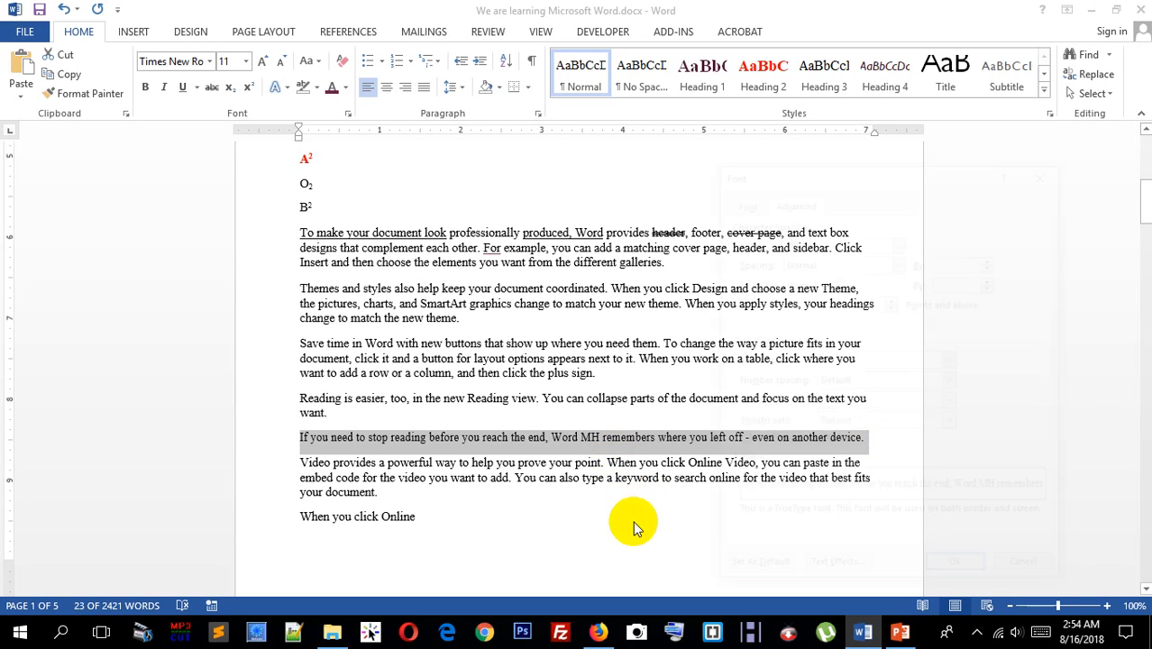
# - Apply a character scale of 110% to the "If you need to stop reading" paragraph, and widen it further to 150%
pyautogui.hotkey('ctrl', 'd')
pyautogui.click(897, 240)
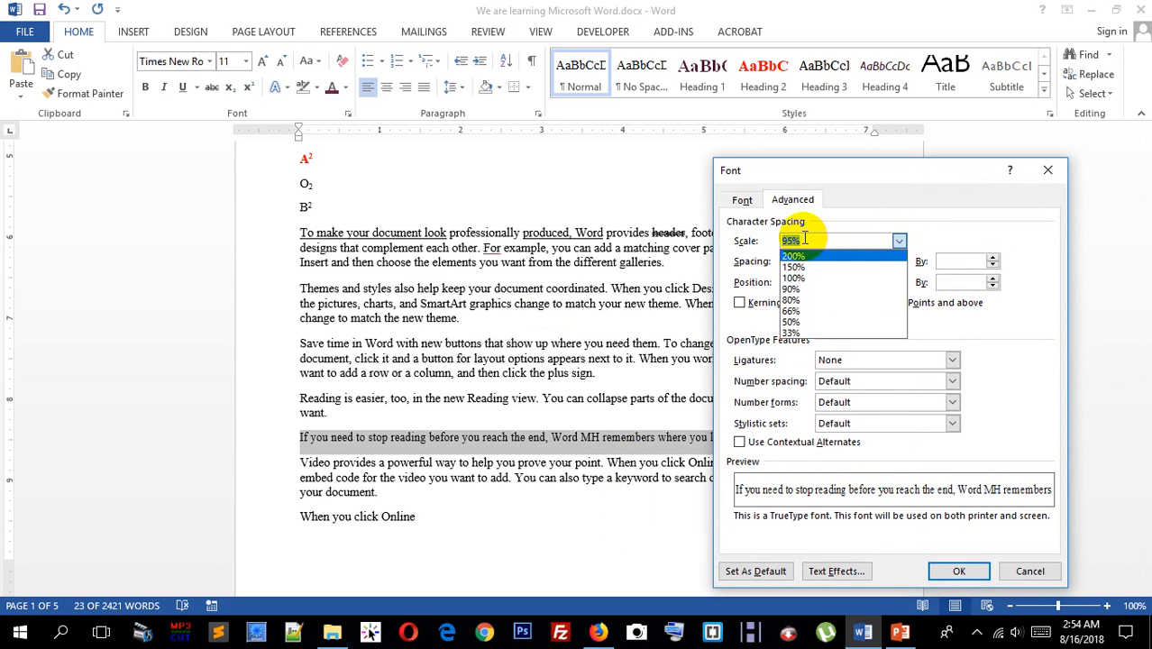
pyautogui.click(797, 256)
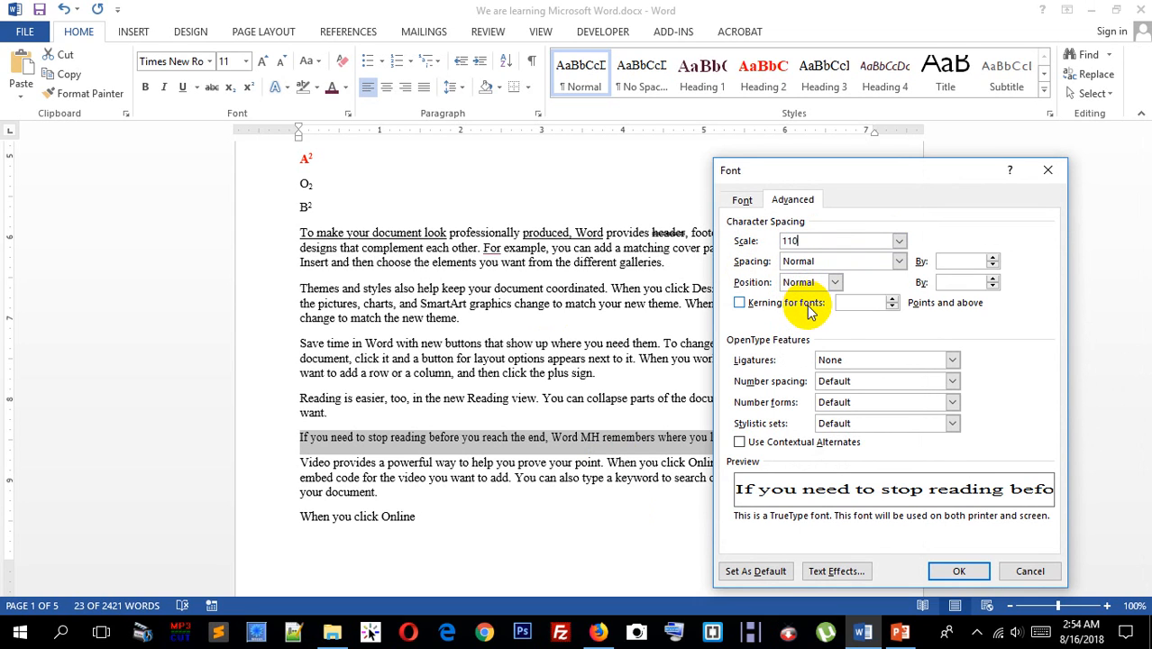
pyautogui.click(960, 570)
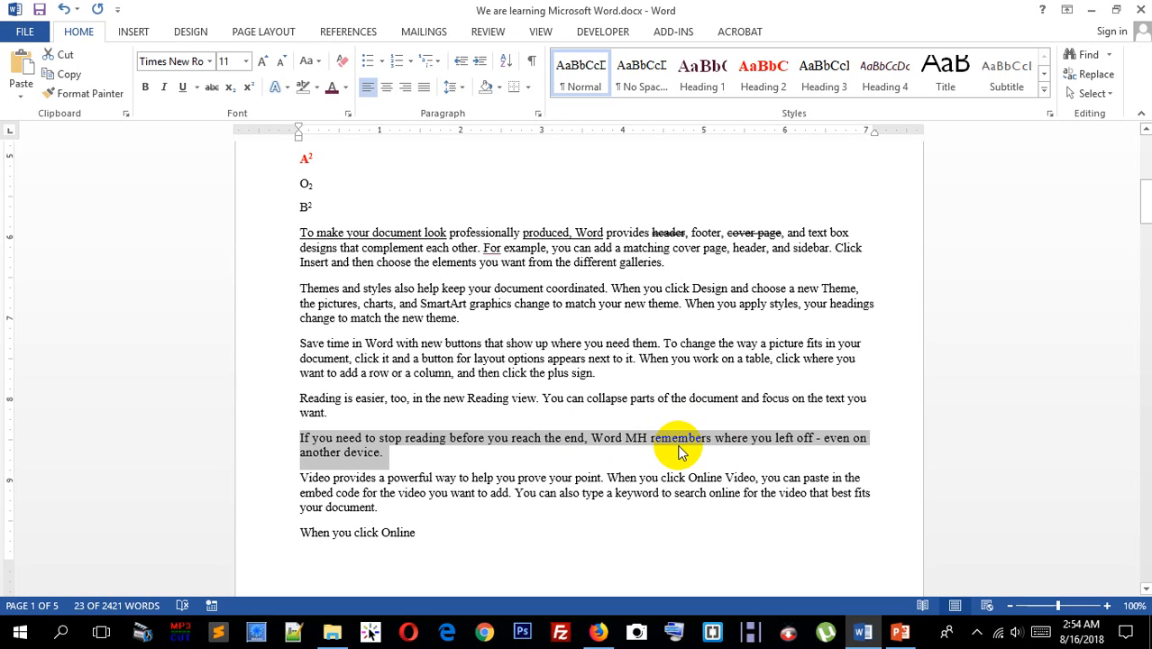
pyautogui.hotkey('ctrl', 'd')
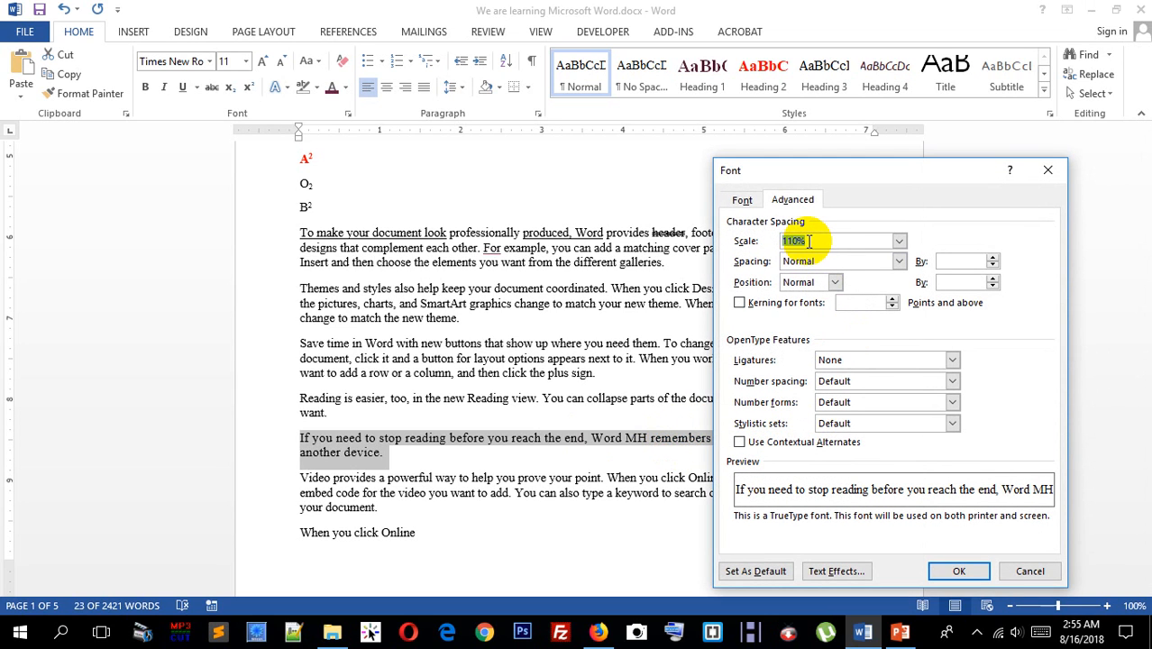
pyautogui.click(957, 569)
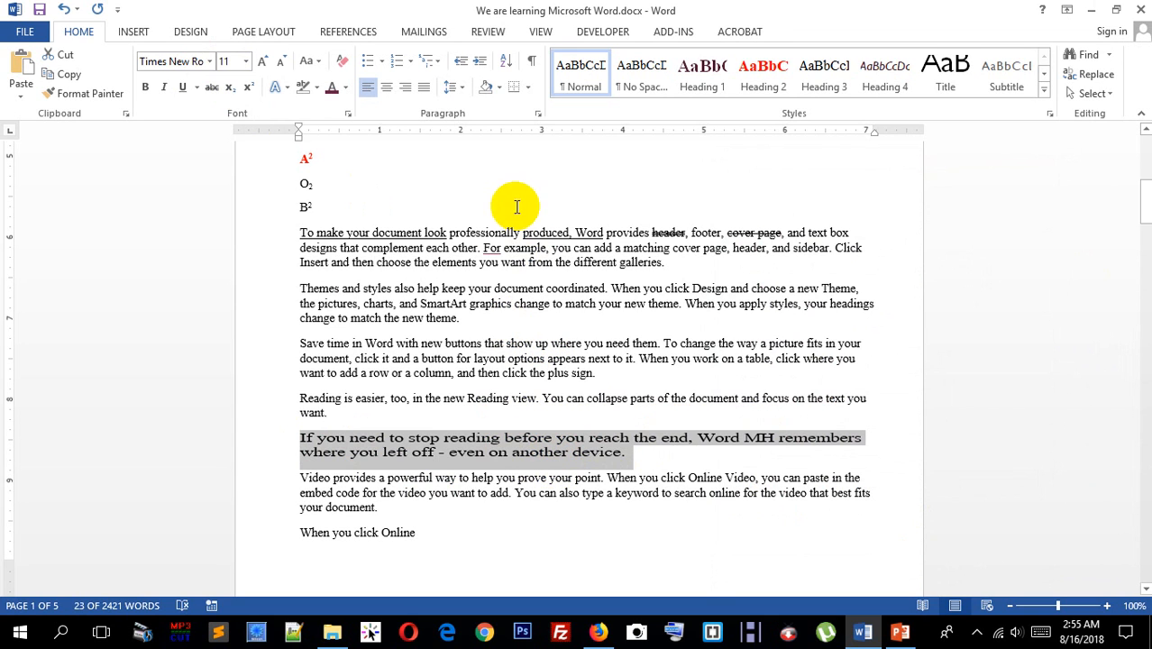
# - Return the character scale of the "If you need to stop reading" paragraph to 100%
pyautogui.hotkey('ctrl', 'd')
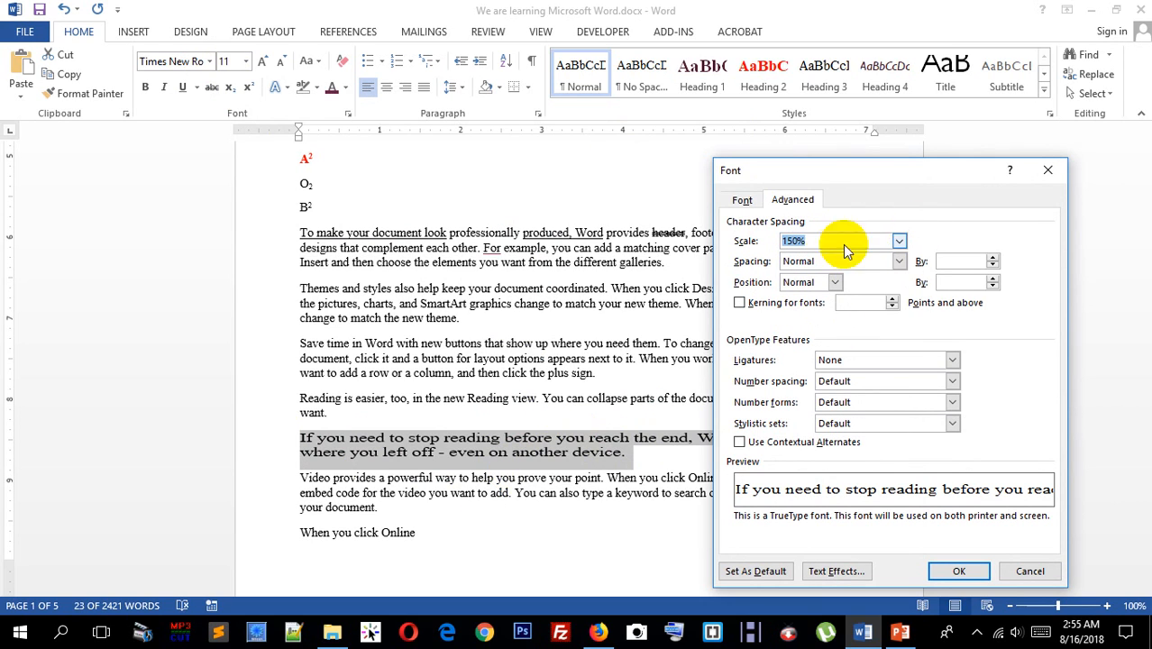
pyautogui.click(900, 242)
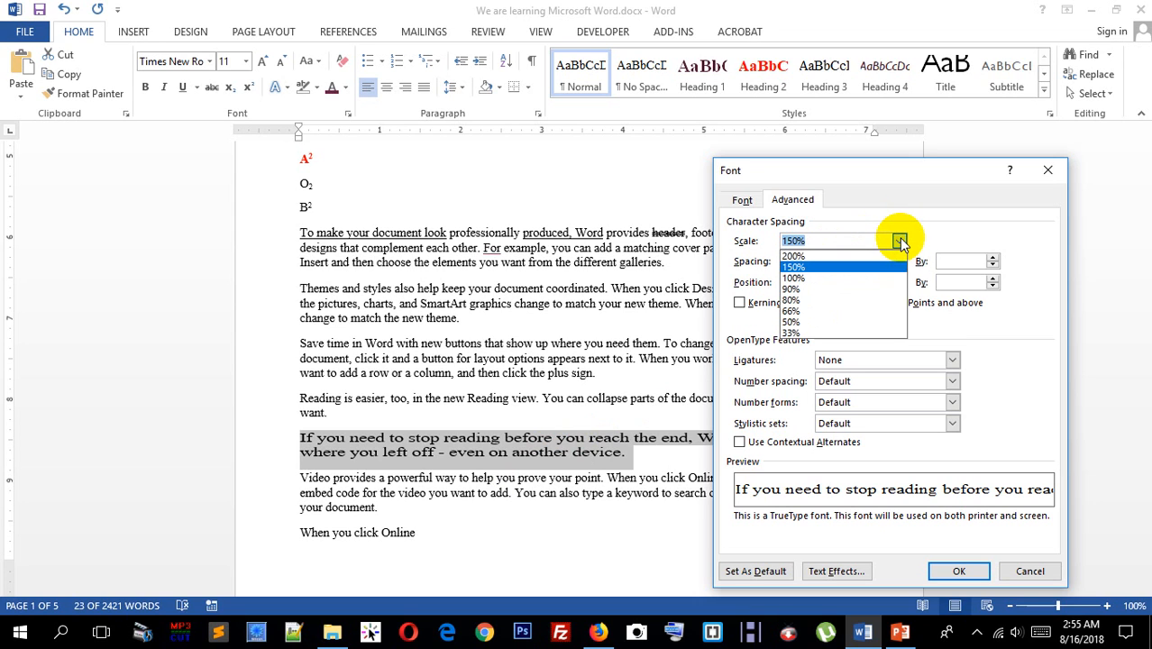
pyautogui.click(838, 280)
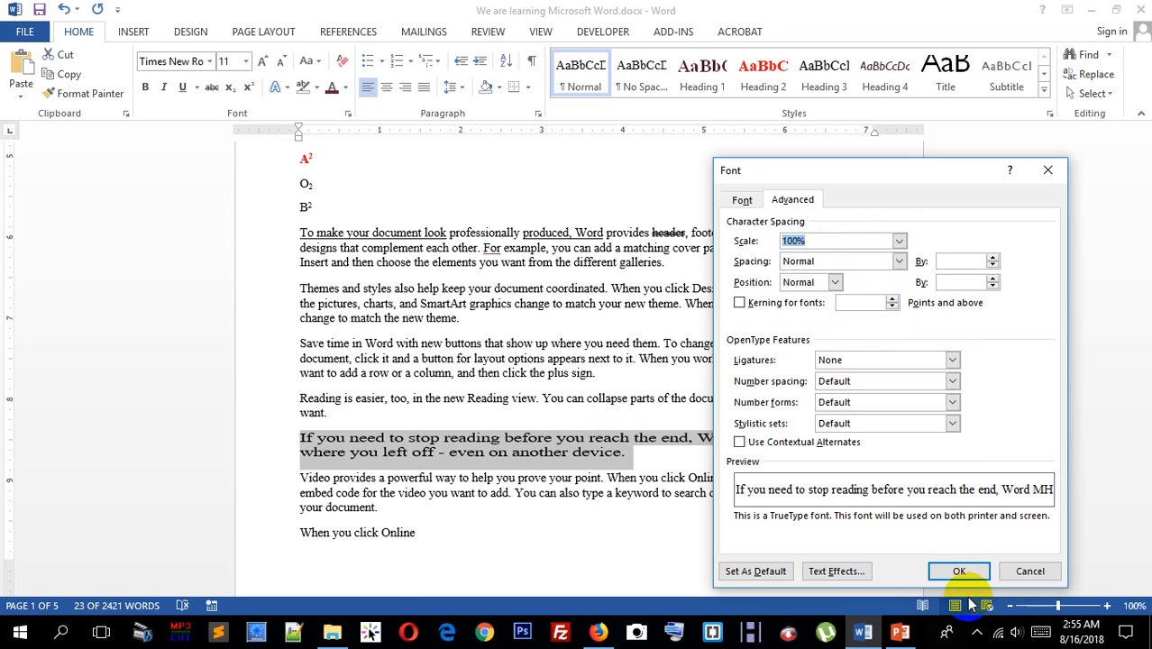
pyautogui.click(959, 571)
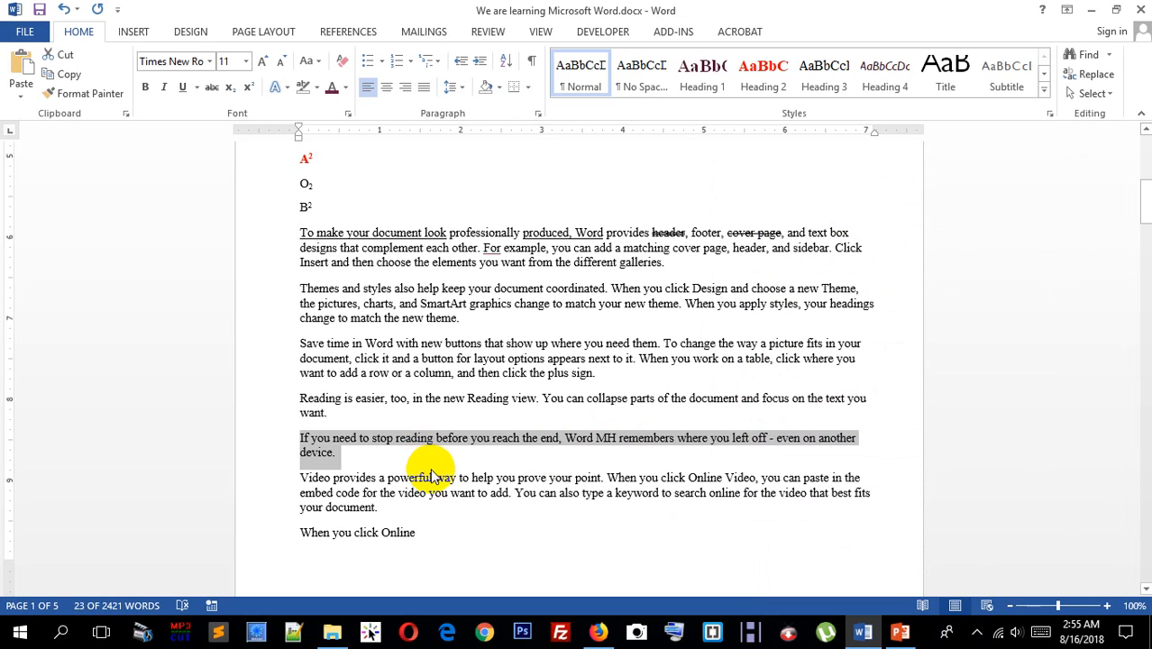
# - Expand the character spacing of the "If you need to stop reading" paragraph by 1 pt
pyautogui.hotkey('ctrl', 'd')
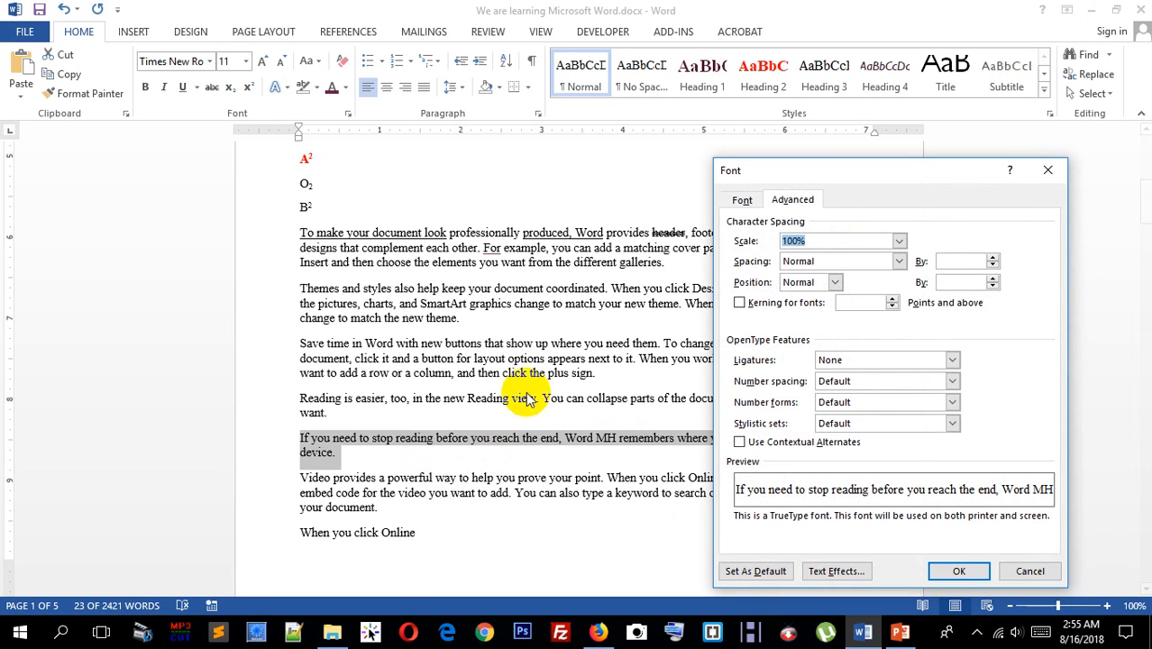
pyautogui.click(824, 262)
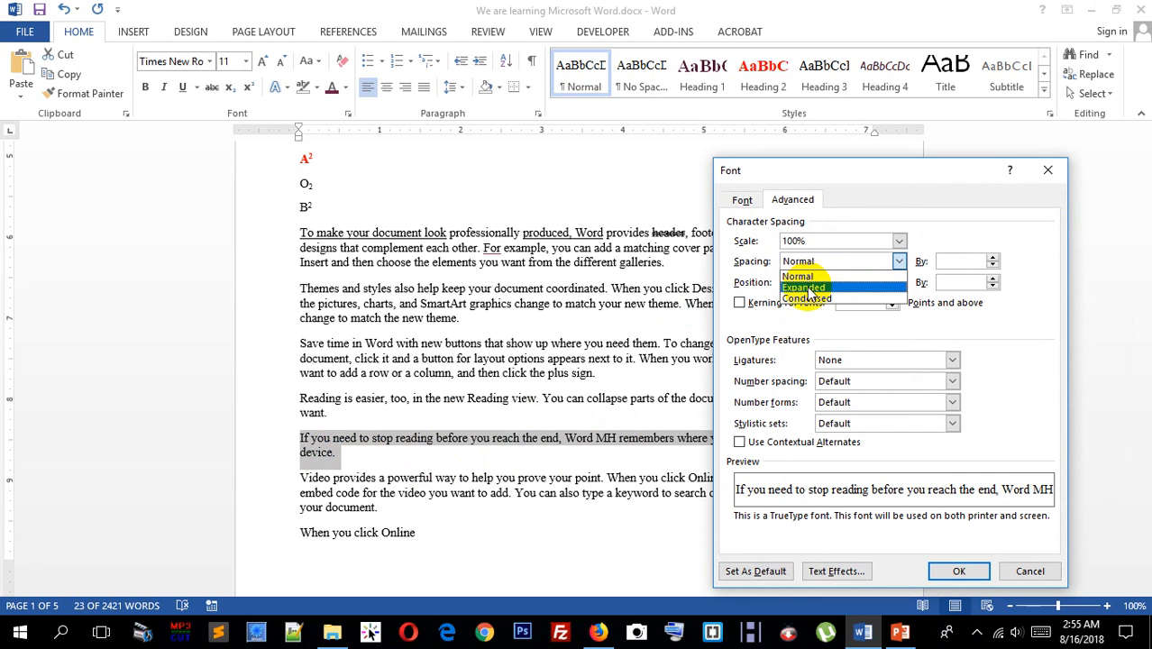
pyautogui.click(807, 289)
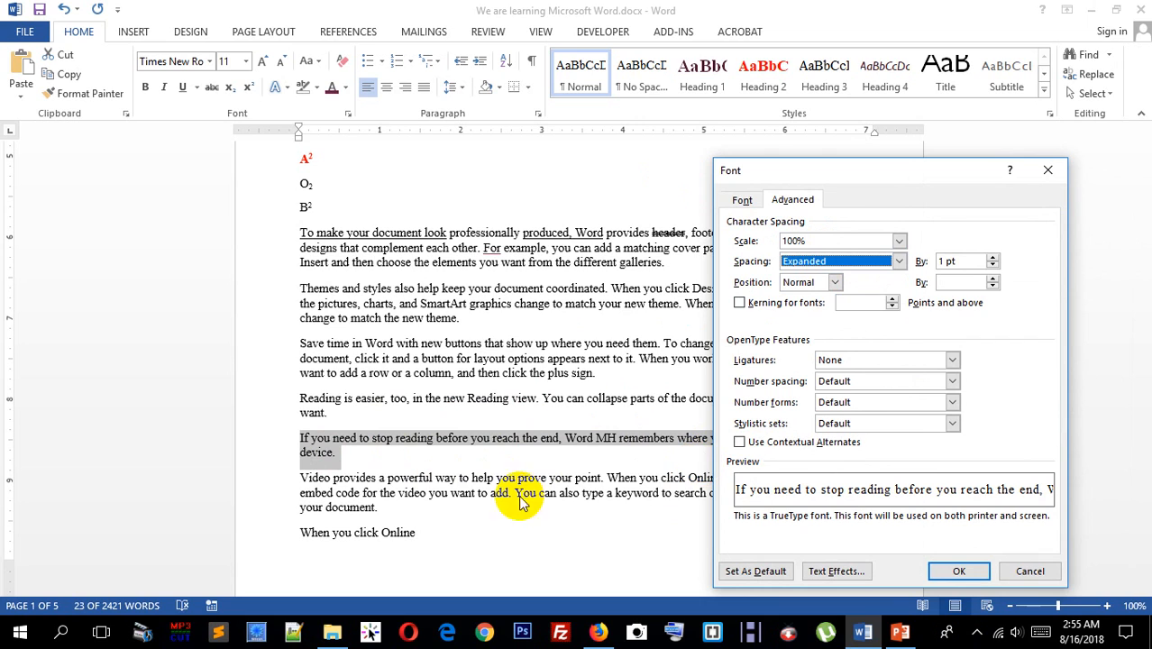
pyautogui.click(960, 568)
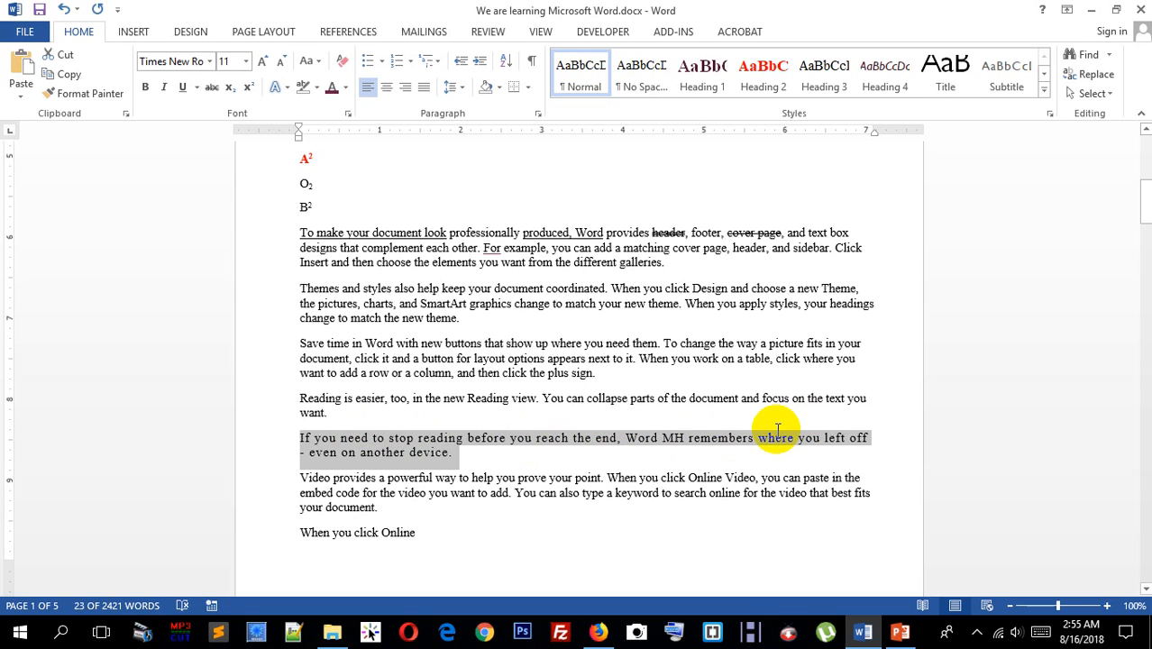
# - Condense the character spacing of the "If you need to stop reading" paragraph by 1 pt
pyautogui.hotkey('ctrl', 'd')
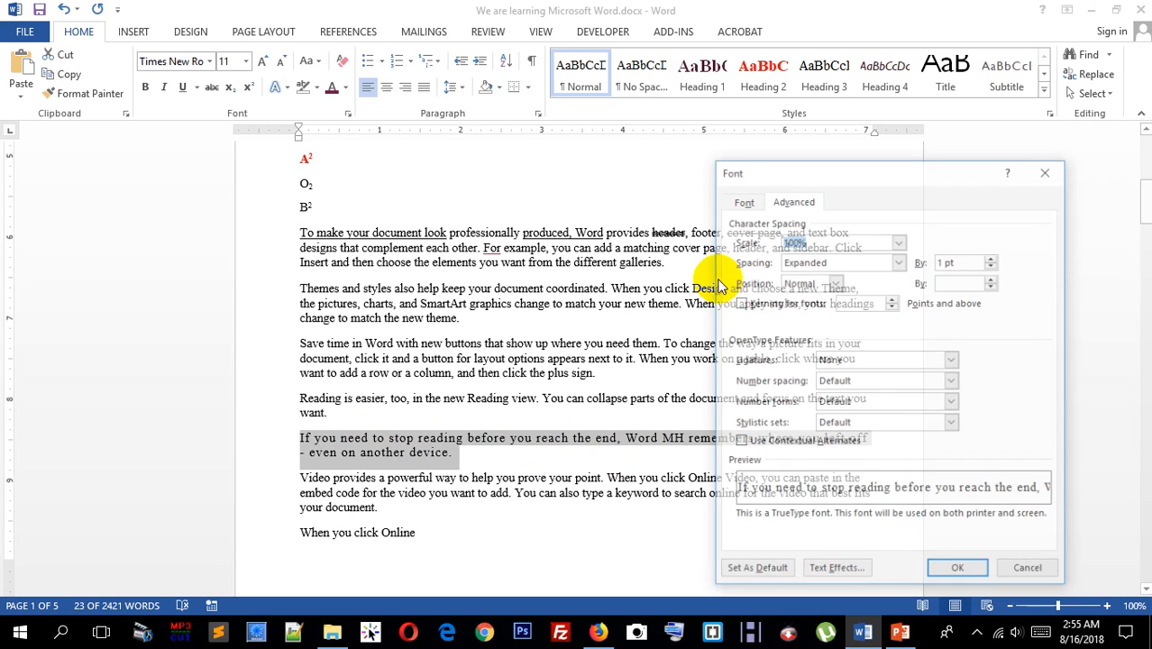
pyautogui.click(841, 262)
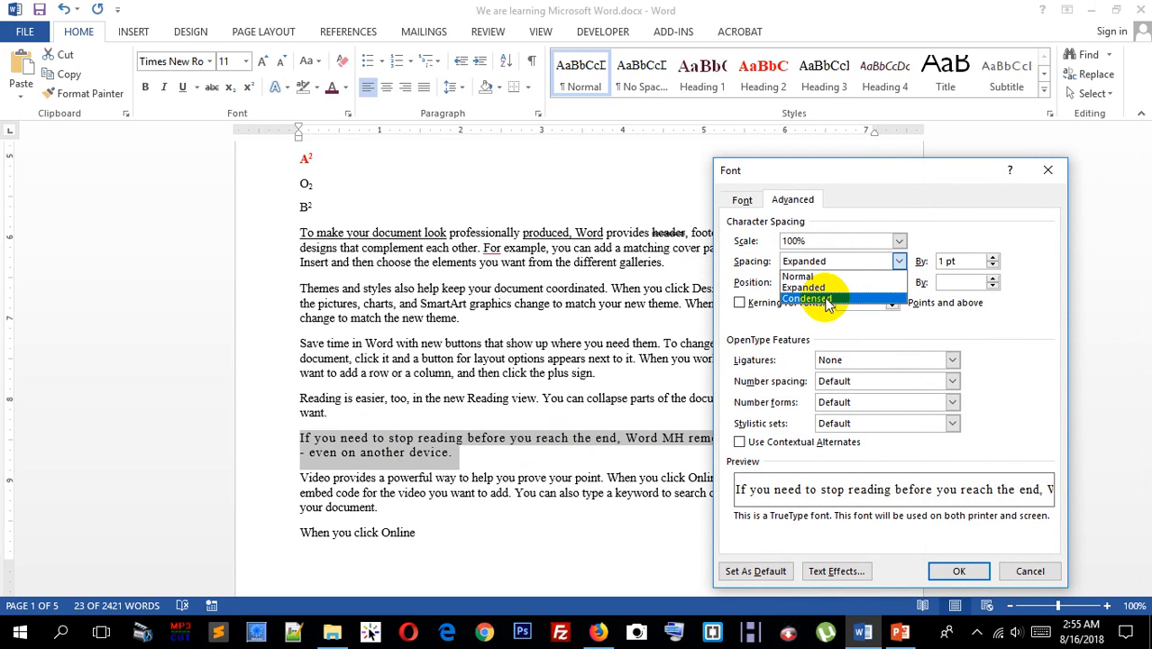
pyautogui.click(825, 299)
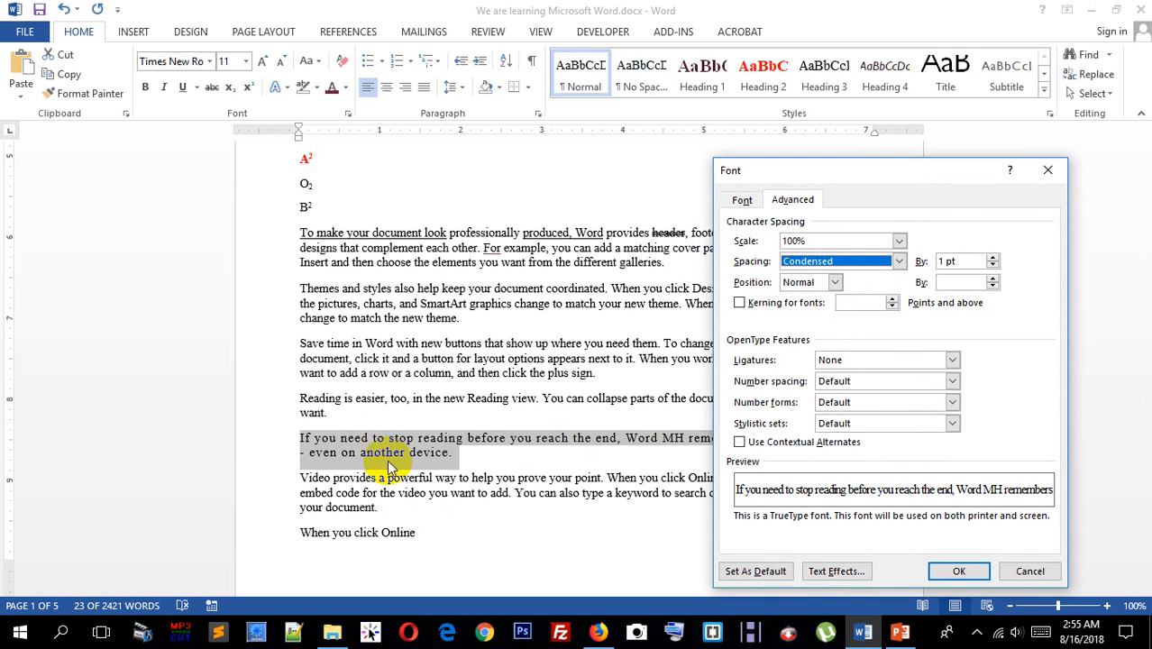
pyautogui.click(959, 573)
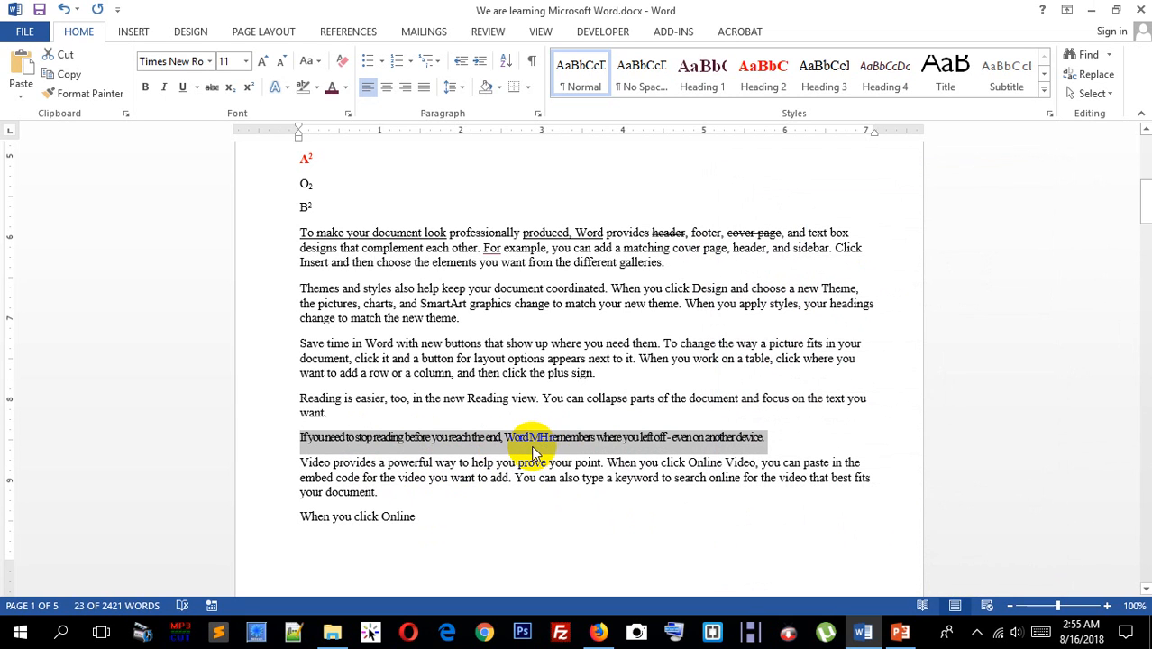
# - Return the character spacing of the "If you need to stop reading" paragraph to Normal
pyautogui.hotkey('ctrl', 'd')
pyautogui.click(830, 261)
pyautogui.click(818, 278)
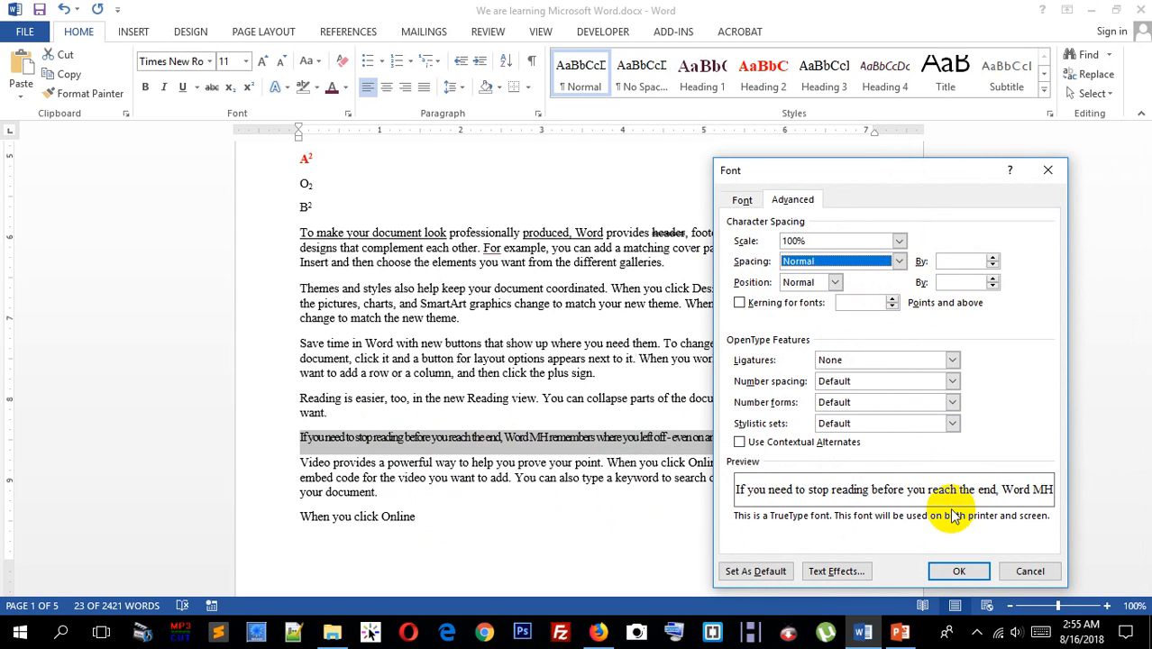
pyautogui.click(957, 571)
pyautogui.click(422, 462)
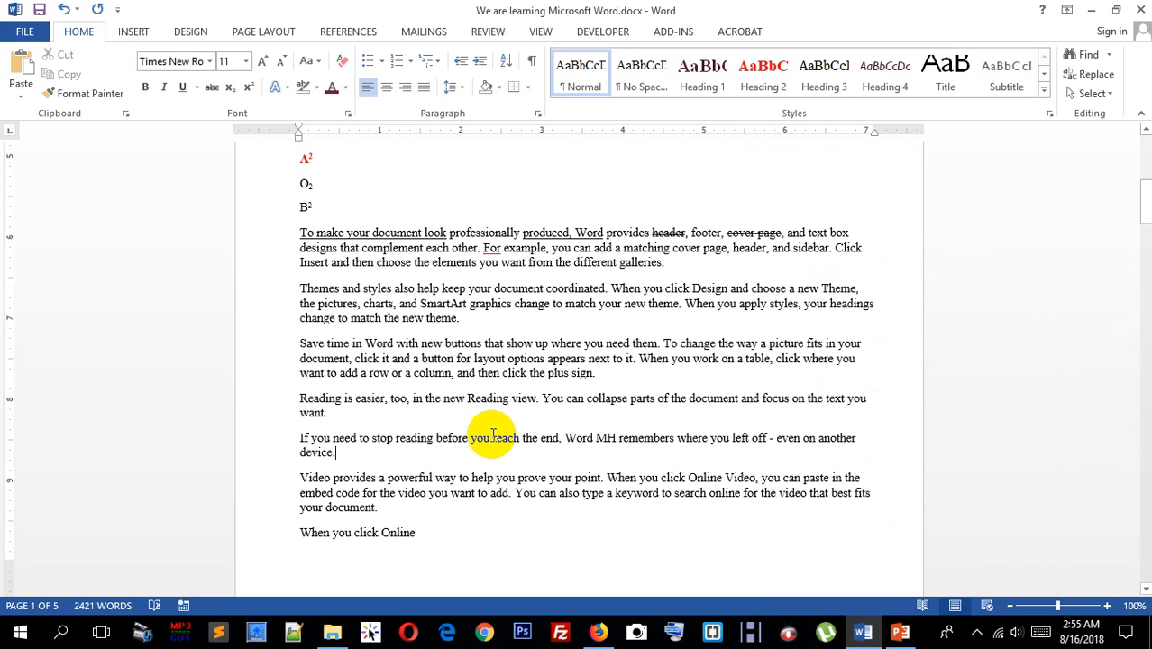
# - Raise the position of the word "device." by 3 pt, and increase the raise to 9 pt
pyautogui.moveTo(336, 452); pyautogui.dragTo(290, 453)
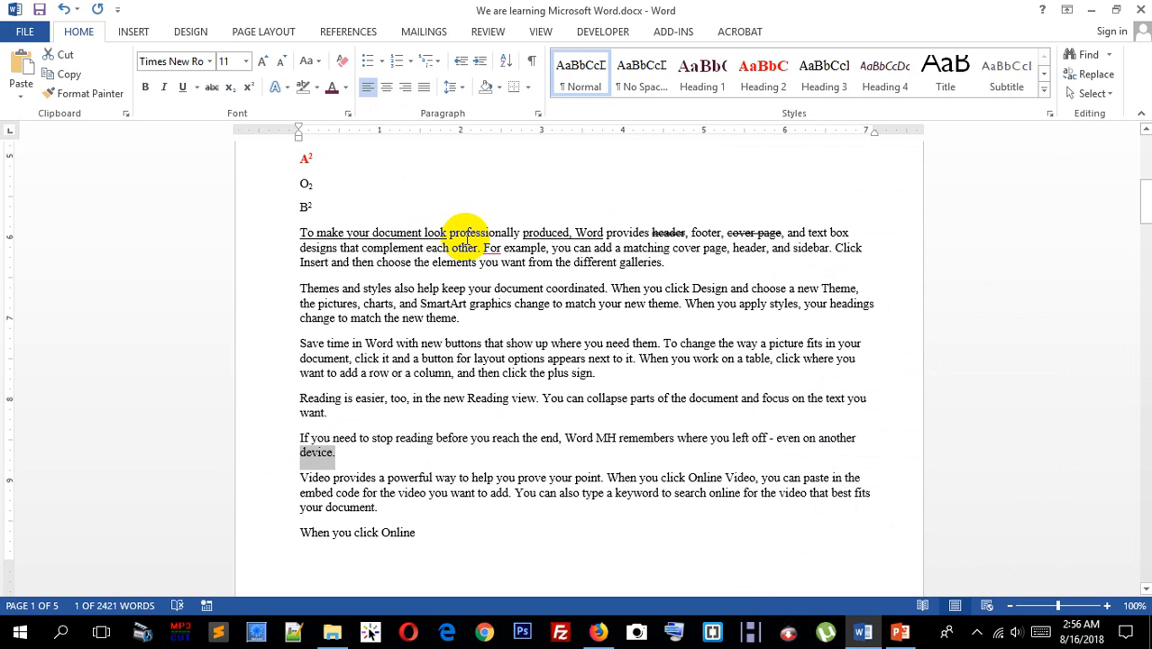
pyautogui.hotkey('ctrl', 'd')
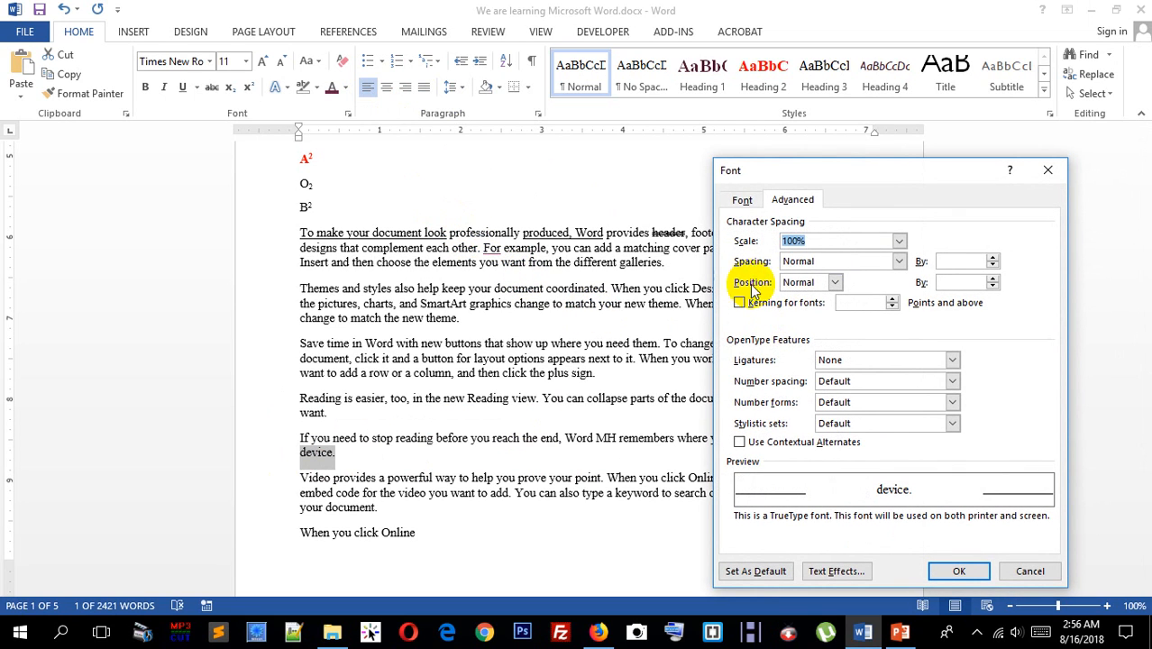
pyautogui.click(805, 284)
pyautogui.click(799, 308)
pyautogui.click(950, 282)
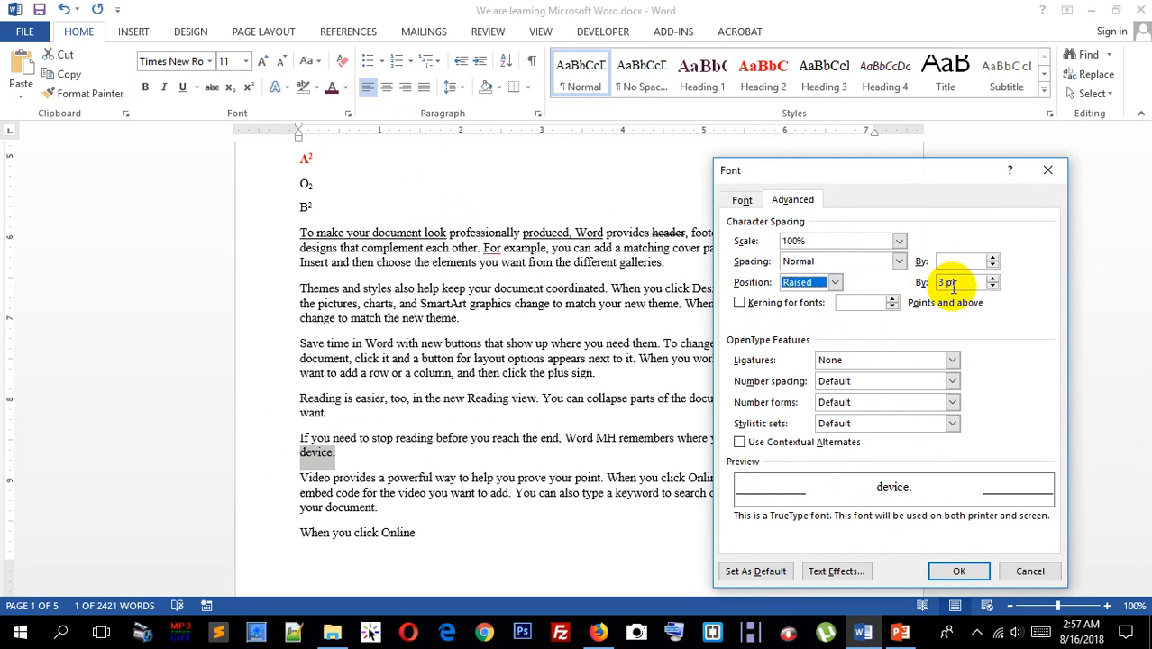
pyautogui.click(957, 570)
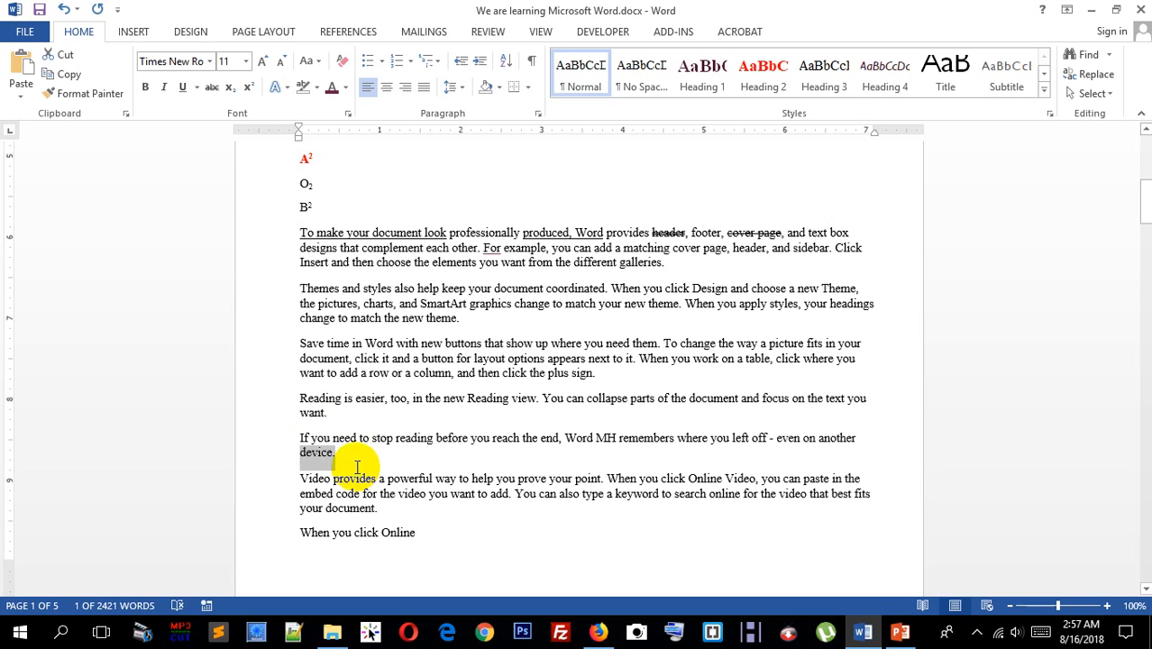
pyautogui.hotkey('ctrl', 'd')
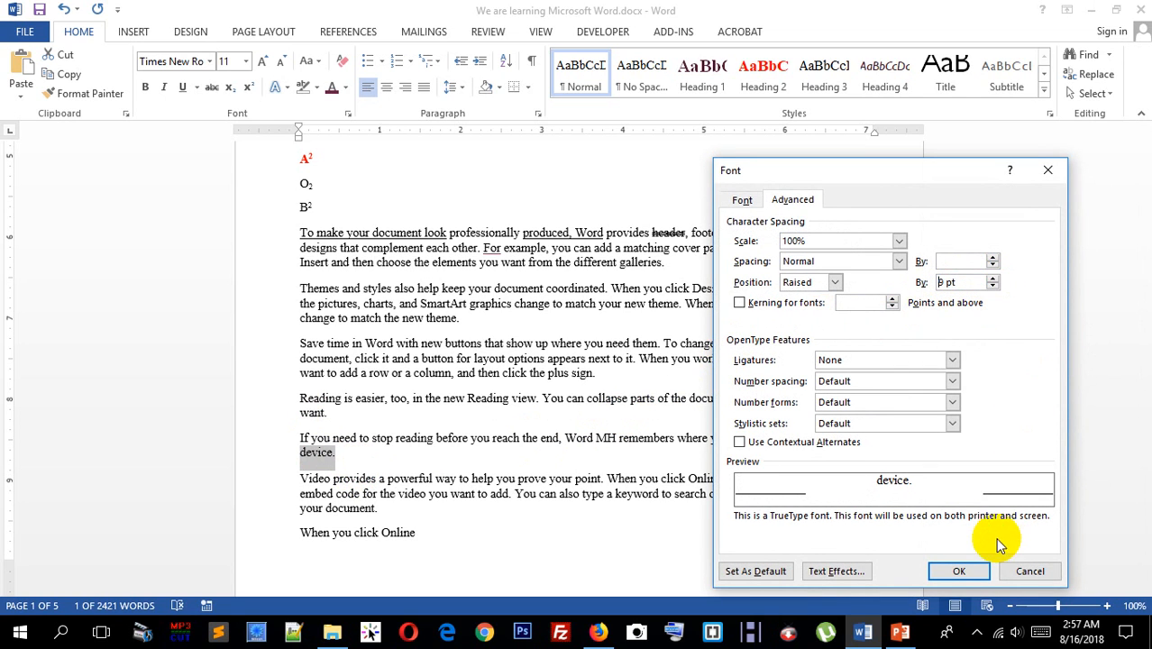
pyautogui.click(958, 573)
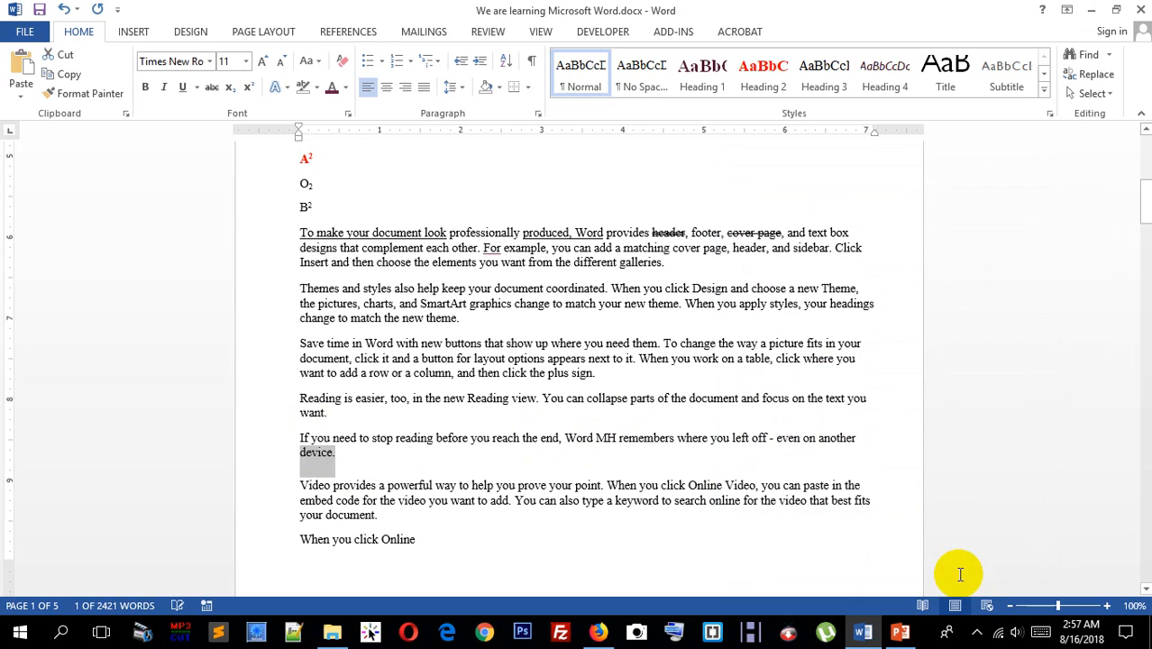
# - Raise the position of the text from "If you need to stop reading" through "Video provides a" by 7 pt
pyautogui.moveTo(316, 469); pyautogui.dragTo(257, 430)
pyautogui.click(297, 441)
pyautogui.moveTo(388, 483); pyautogui.dragTo(276, 431)
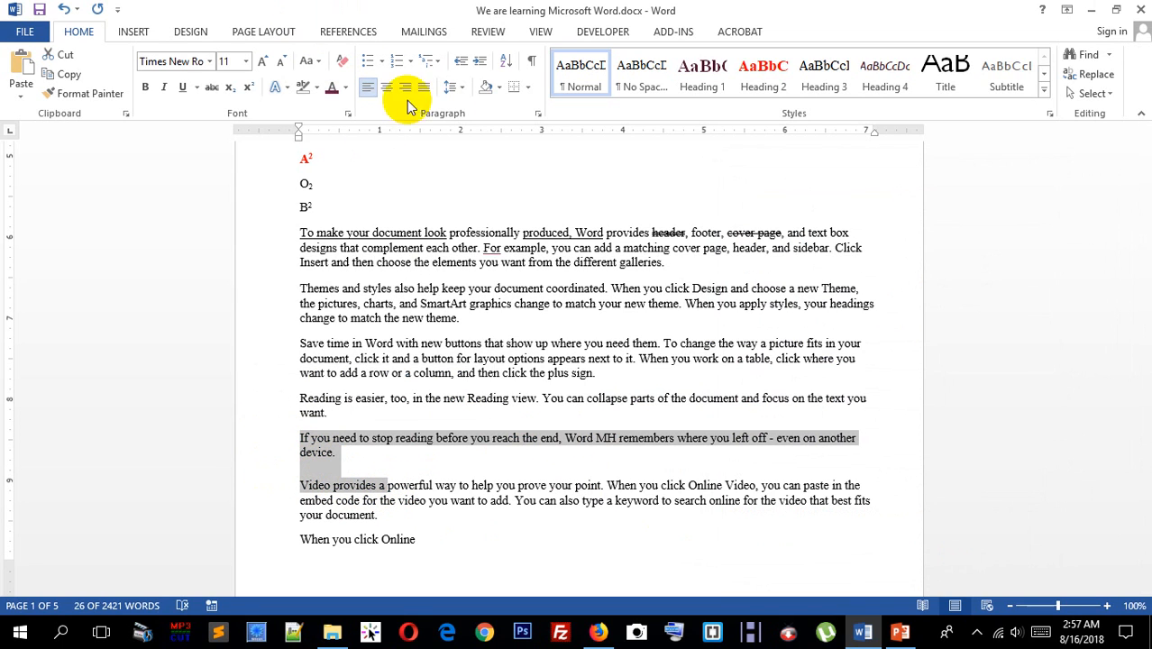
pyautogui.click(347, 113)
pyautogui.click(831, 283)
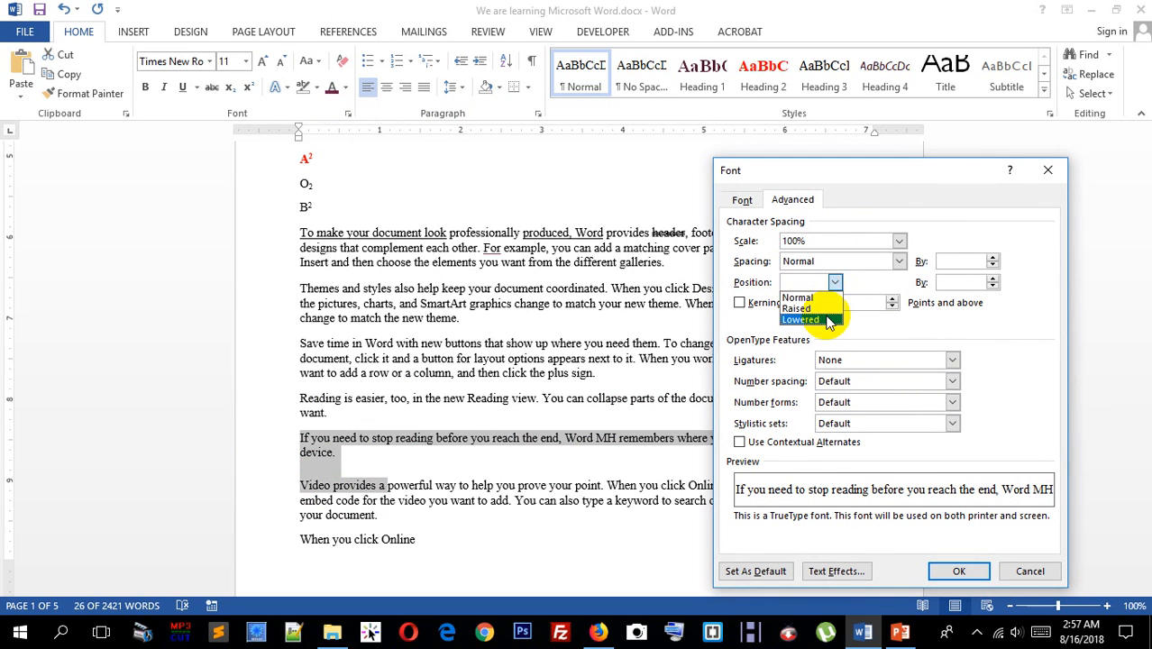
pyautogui.click(816, 312)
pyautogui.click(992, 278)
pyautogui.click(992, 277)
pyautogui.click(992, 277)
pyautogui.click(993, 278)
pyautogui.click(959, 571)
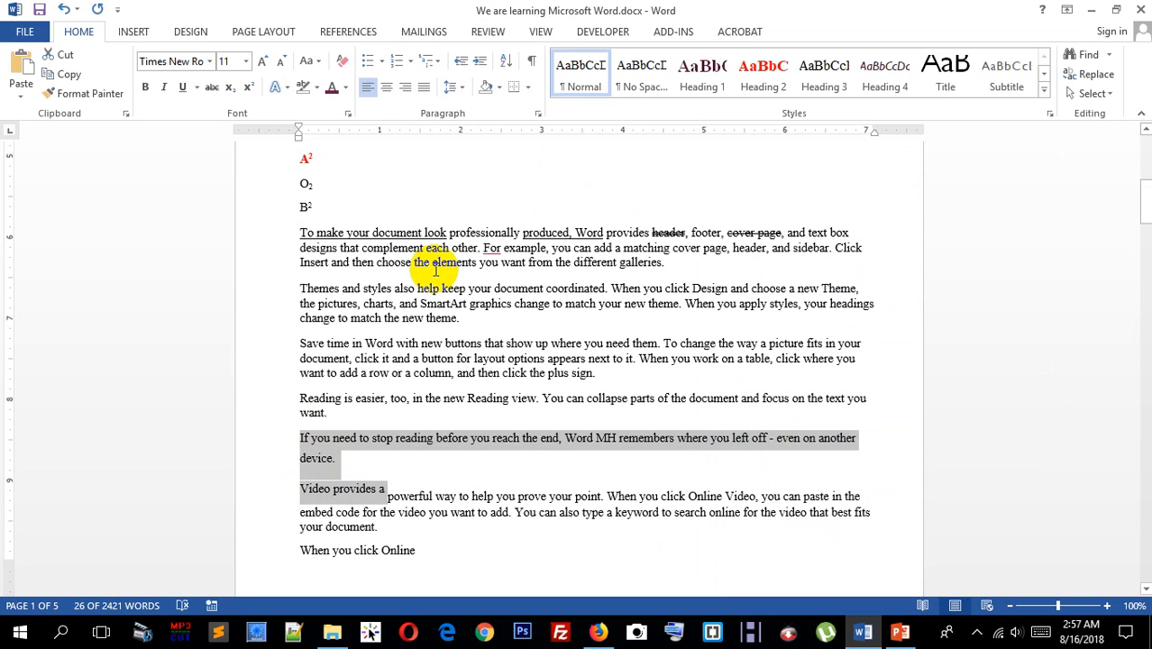
# - Change the position of the words "Video provides a" to Lowered by 7 pt
pyautogui.click(374, 512)
pyautogui.click(280, 496)
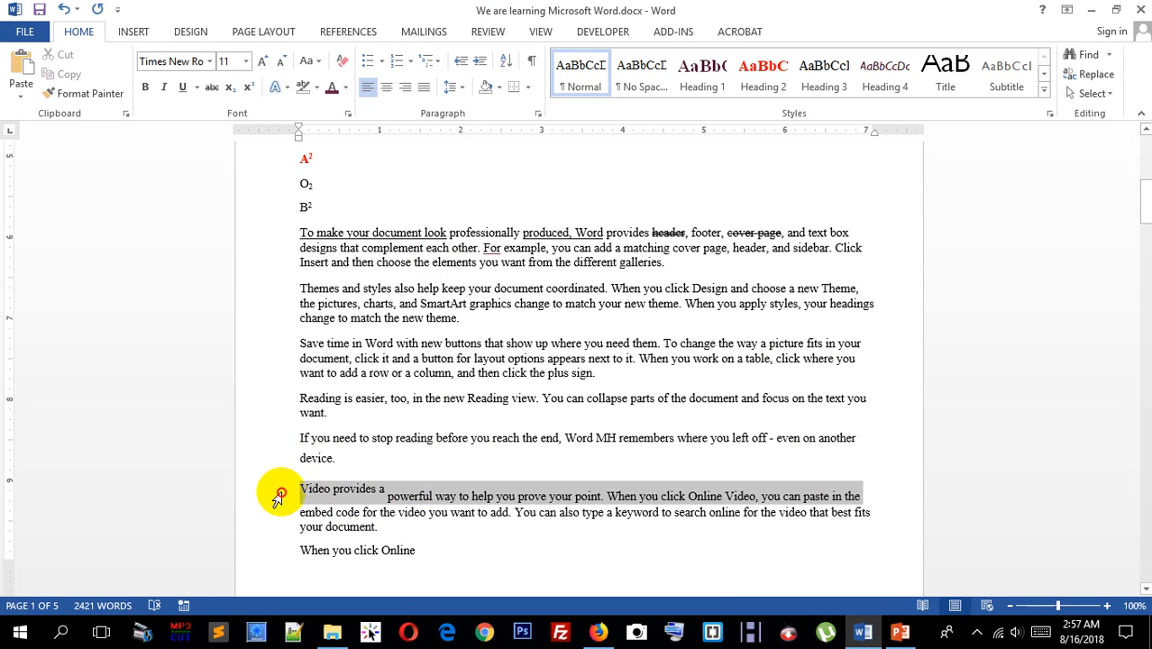
pyautogui.moveTo(302, 490); pyautogui.dragTo(386, 490)
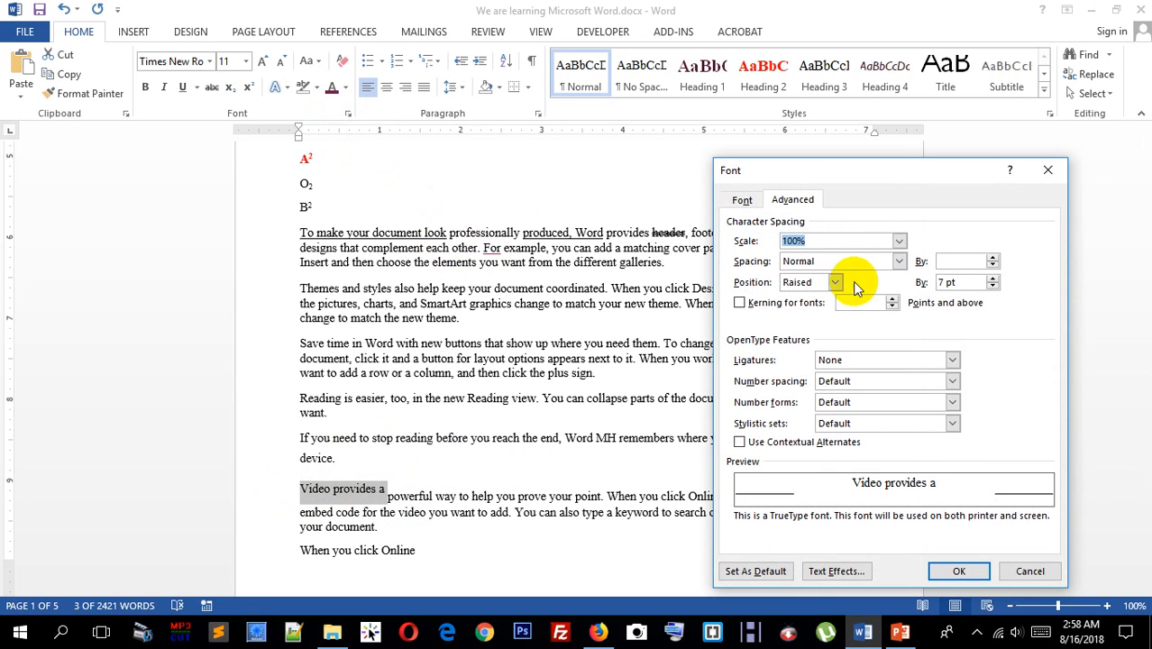
pyautogui.click(834, 282)
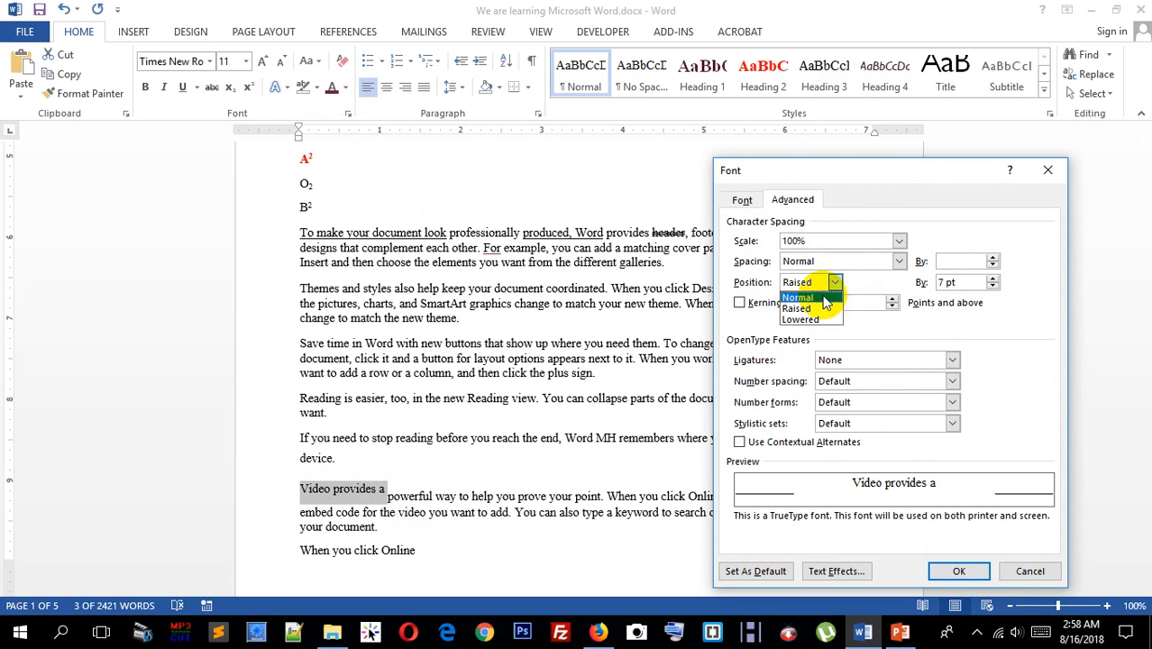
pyautogui.click(809, 322)
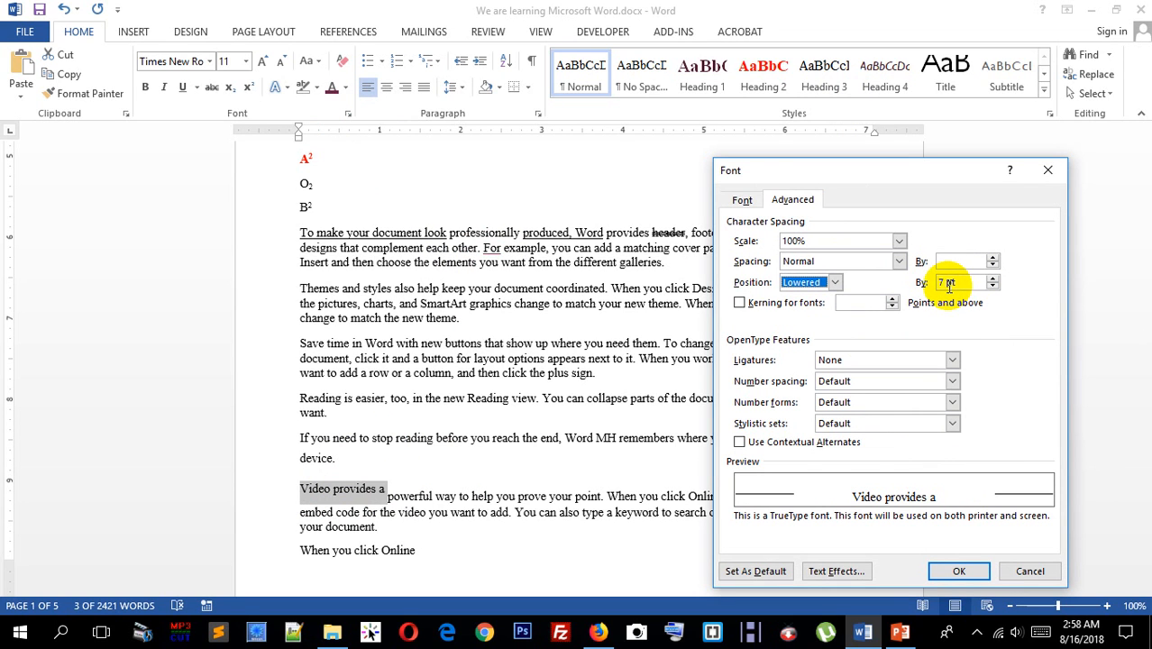
pyautogui.click(957, 569)
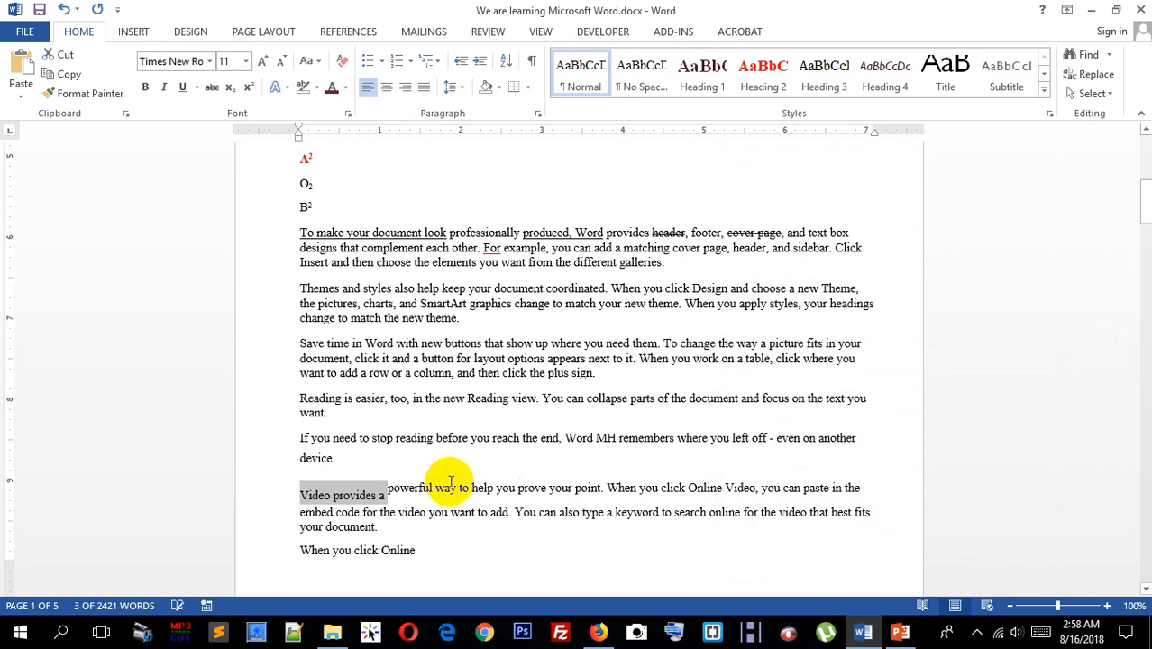
# - Review the advanced character spacing settings of the words "Video provides a"
pyautogui.moveTo(388, 488); pyautogui.dragTo(660, 488)
pyautogui.moveTo(298, 498); pyautogui.dragTo(382, 491)
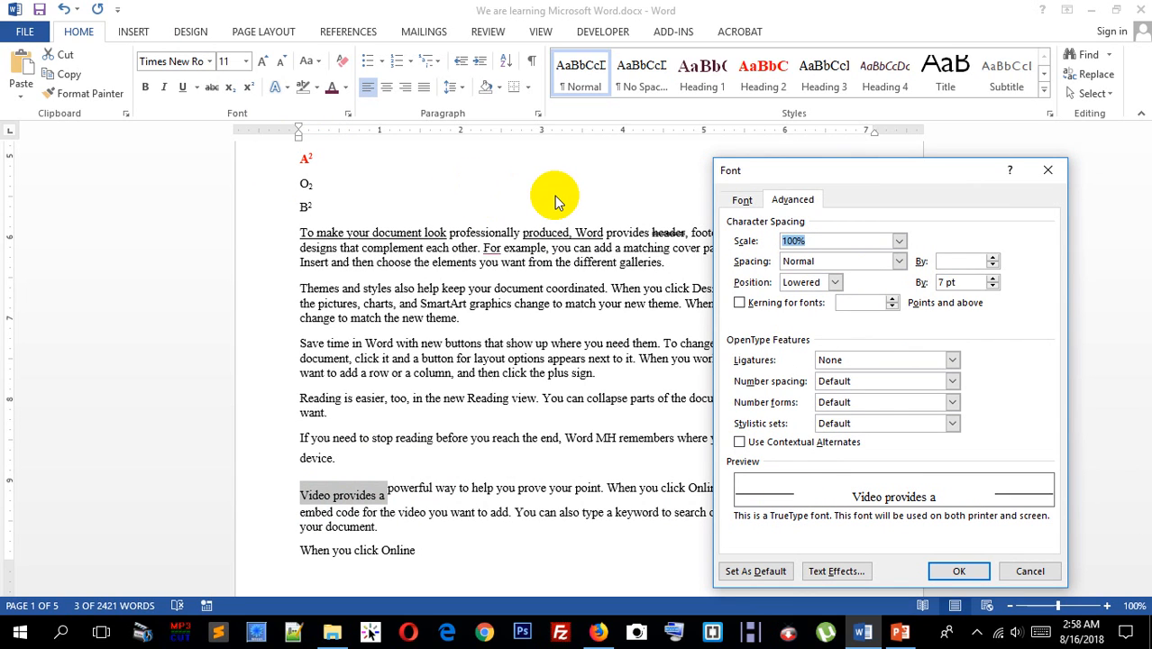
pyautogui.click(959, 571)
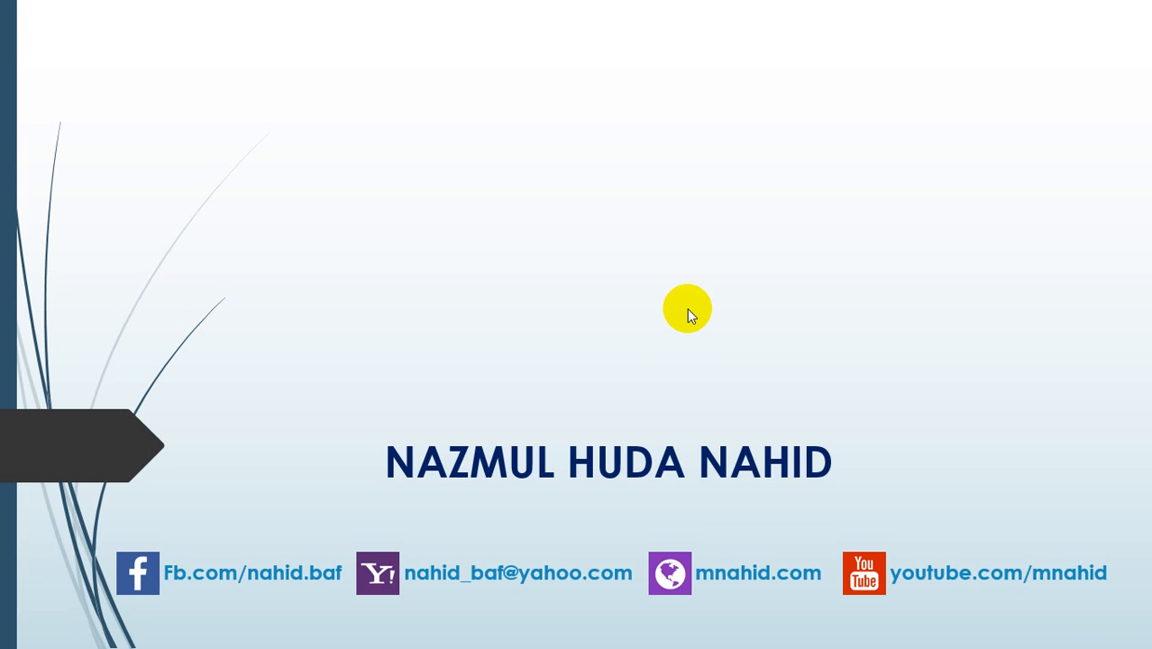